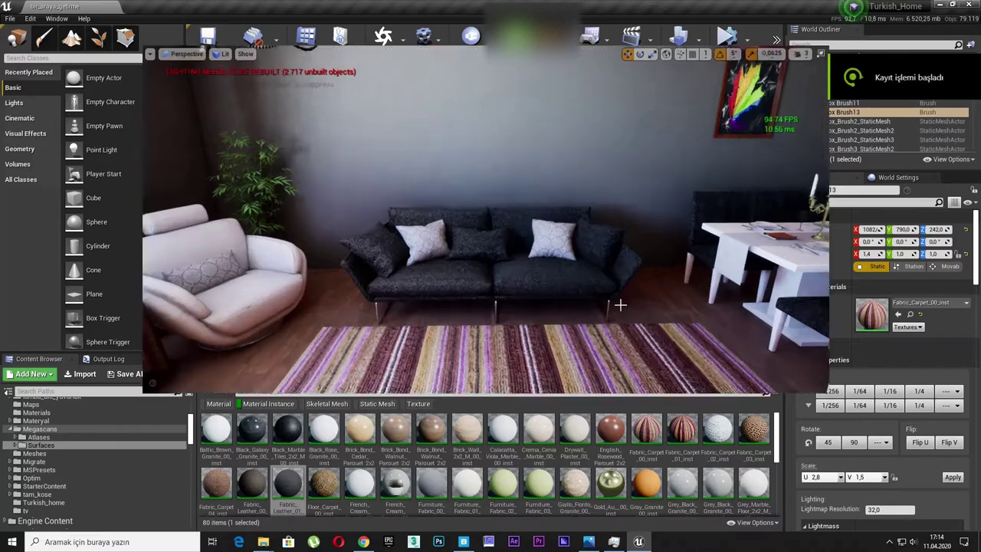
pyautogui.press('F11')
# Step: Place a new cube beside the sofa and flatten it to a 0.07 Y scale
pyautogui.moveTo(618, 301)
pyautogui.mouseDown(button='right')
pyautogui.moveTo(498, 303)
pyautogui.moveTo(582, 302)
pyautogui.mouseUp(button='right')
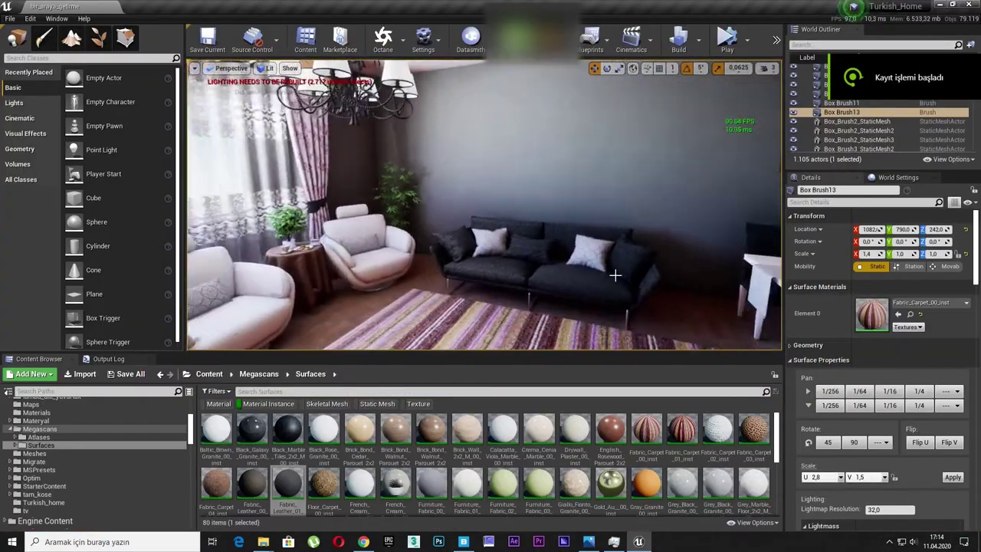
pyautogui.moveTo(94, 198); pyautogui.dragTo(439, 276)
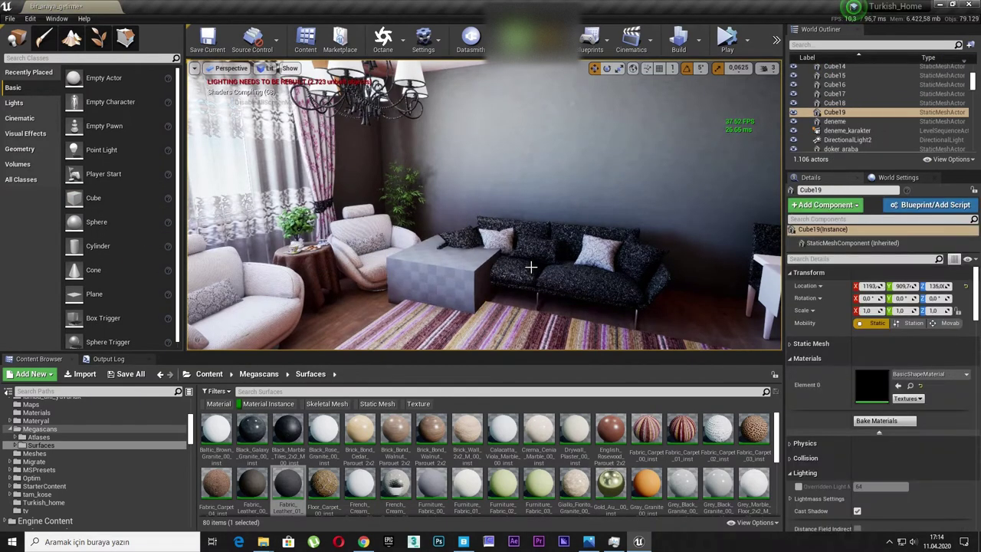
pyautogui.moveTo(561, 265)
pyautogui.mouseDown(button='right')
pyautogui.moveTo(505, 268)
pyautogui.moveTo(567, 263)
pyautogui.mouseUp(button='right')
pyautogui.moveTo(531, 274); pyautogui.dragTo(514, 277)
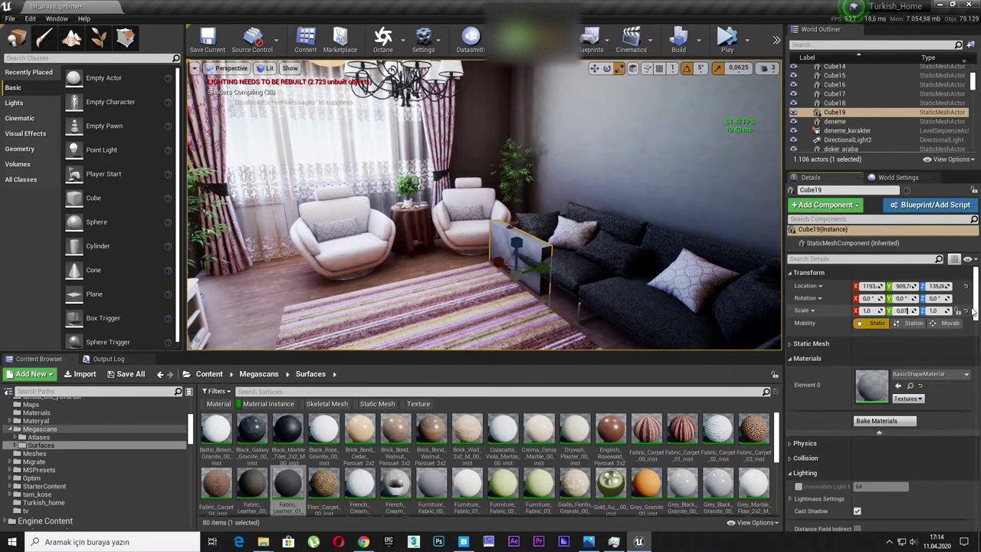
# Step: Thin Cube19 to Y scale 0.03 and lift it onto the wall above the sofa
pyautogui.press('Return')
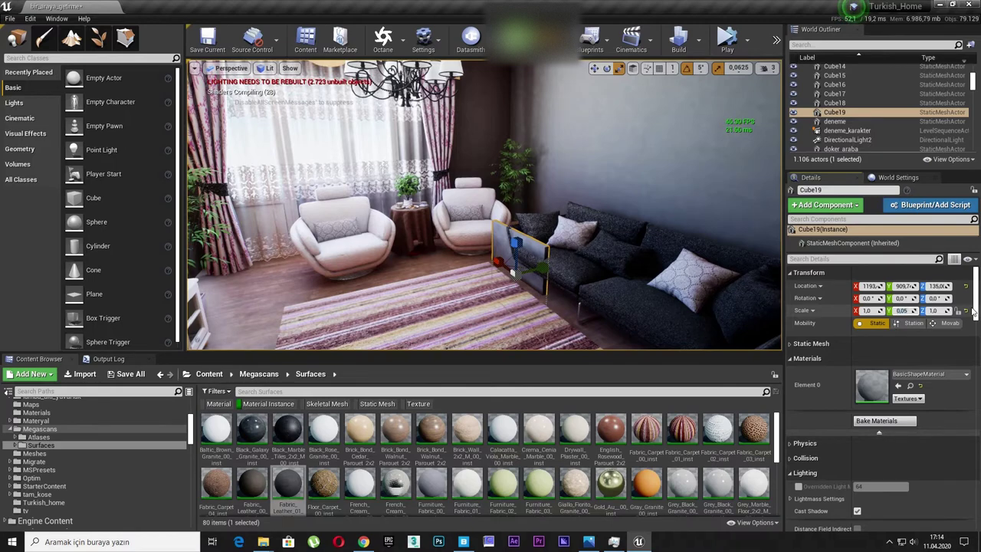
pyautogui.moveTo(536, 287); pyautogui.dragTo(585, 292, button='right')
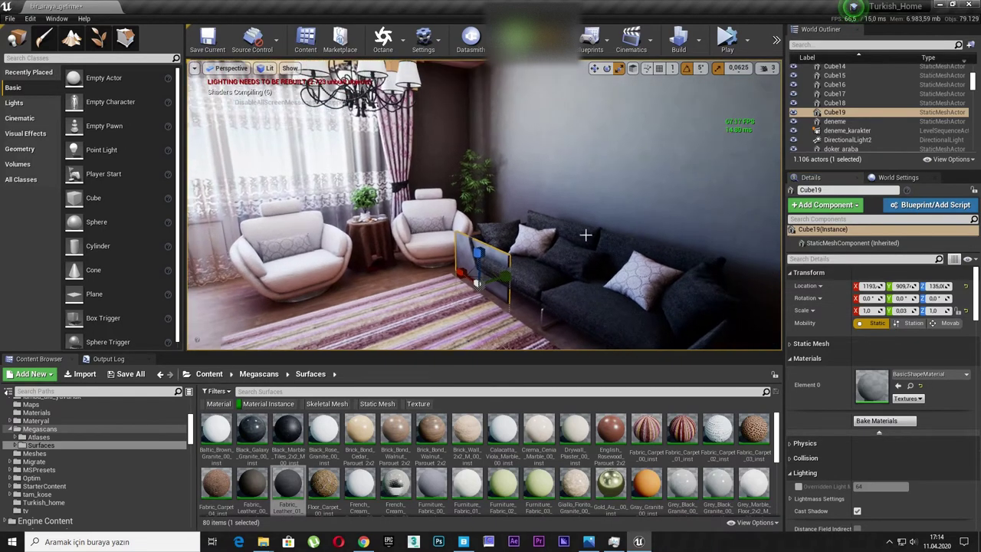
pyautogui.moveTo(504, 275)
pyautogui.mouseDown()
pyautogui.moveTo(571, 241)
pyautogui.moveTo(549, 137)
pyautogui.mouseUp()
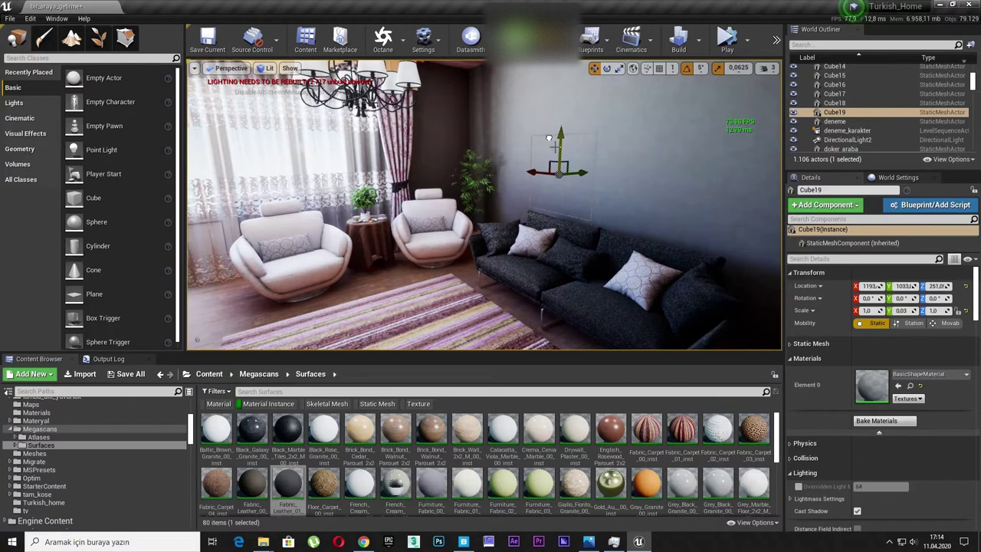
pyautogui.moveTo(574, 173); pyautogui.dragTo(507, 181)
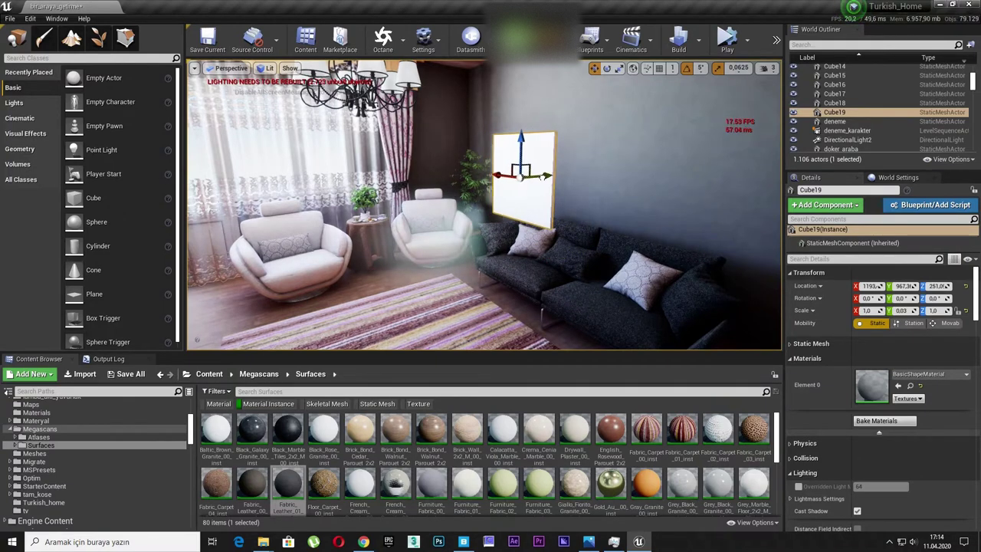
# Step: Try the Unlit view mode, then Buffer Visualization Overview
pyautogui.click(265, 68)
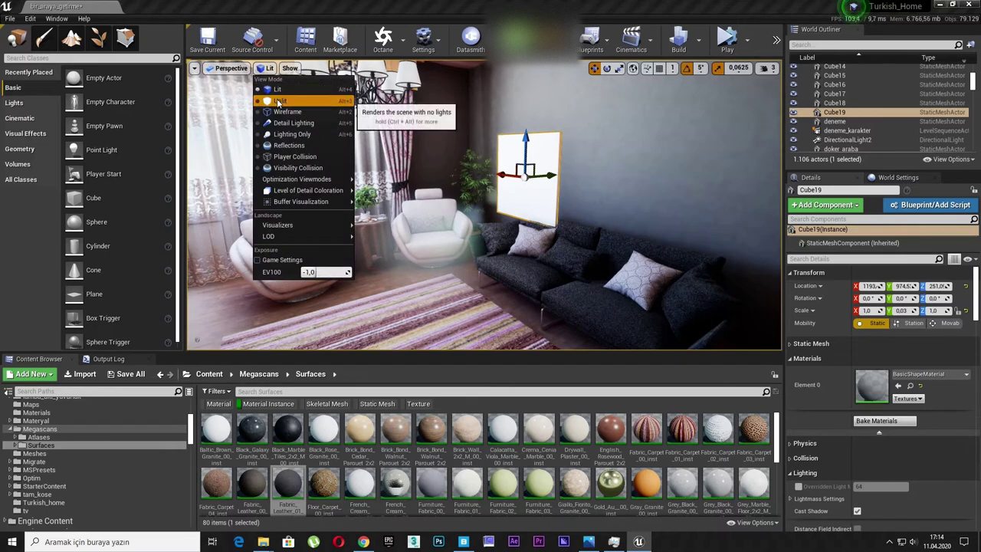
pyautogui.click(307, 93)
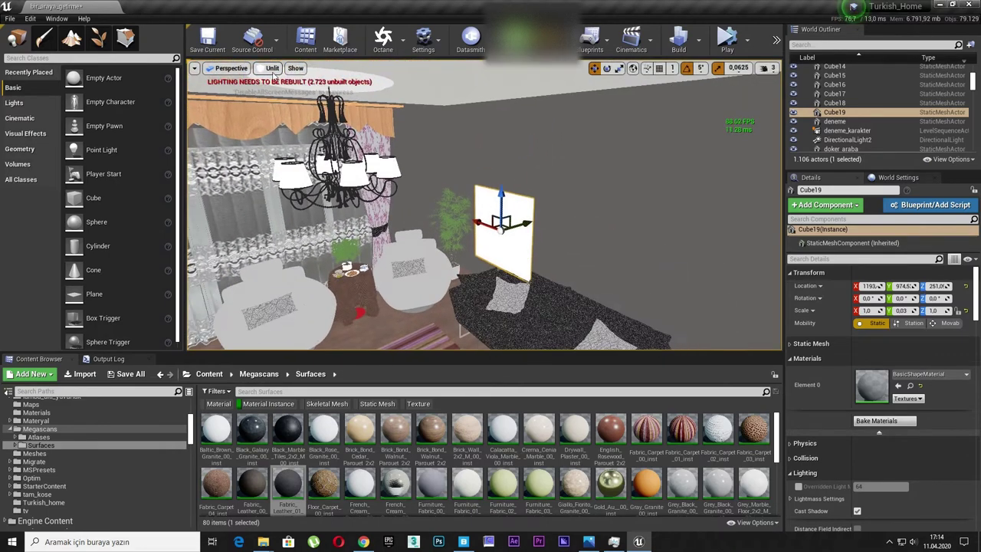
pyautogui.click(272, 68)
pyautogui.moveTo(329, 201)
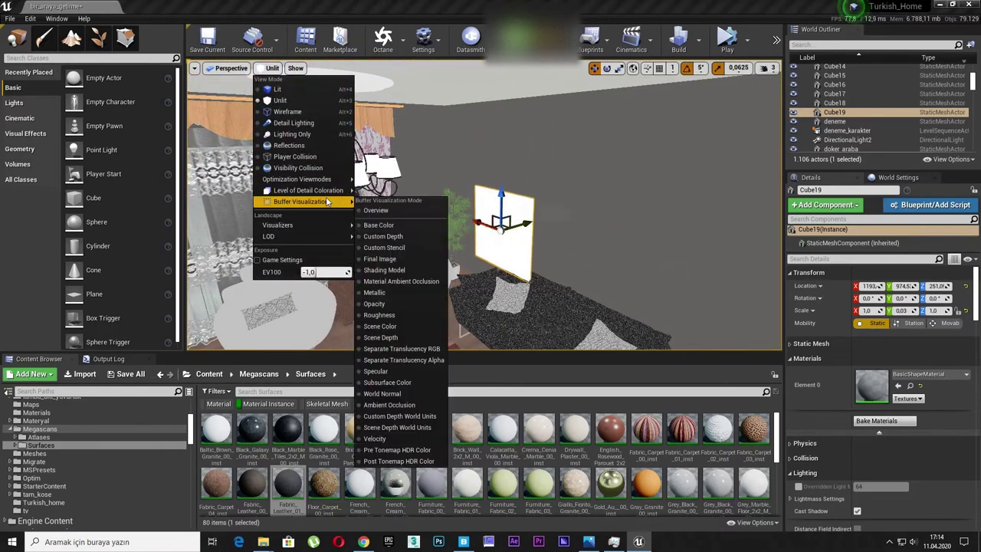
pyautogui.click(377, 210)
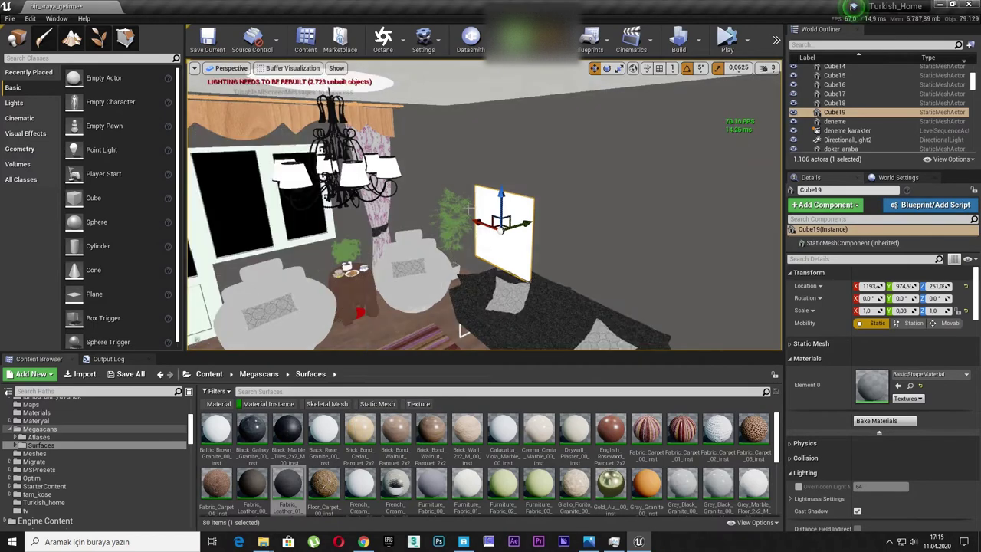
# Step: Switch to Visibility Collision view and nudge the panel right along the wall
pyautogui.moveTo(462, 328); pyautogui.dragTo(483, 200, button='right')
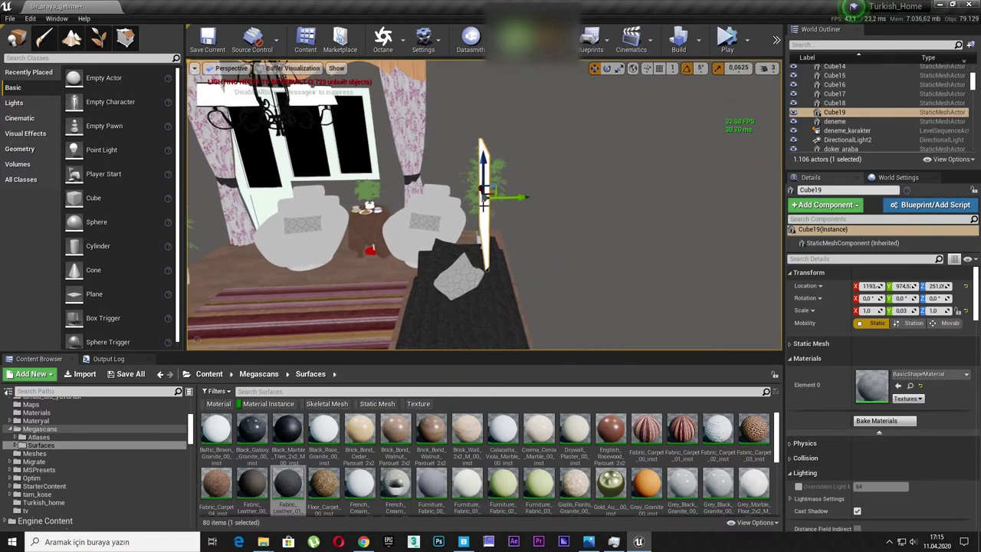
pyautogui.click(292, 68)
pyautogui.moveTo(321, 184)
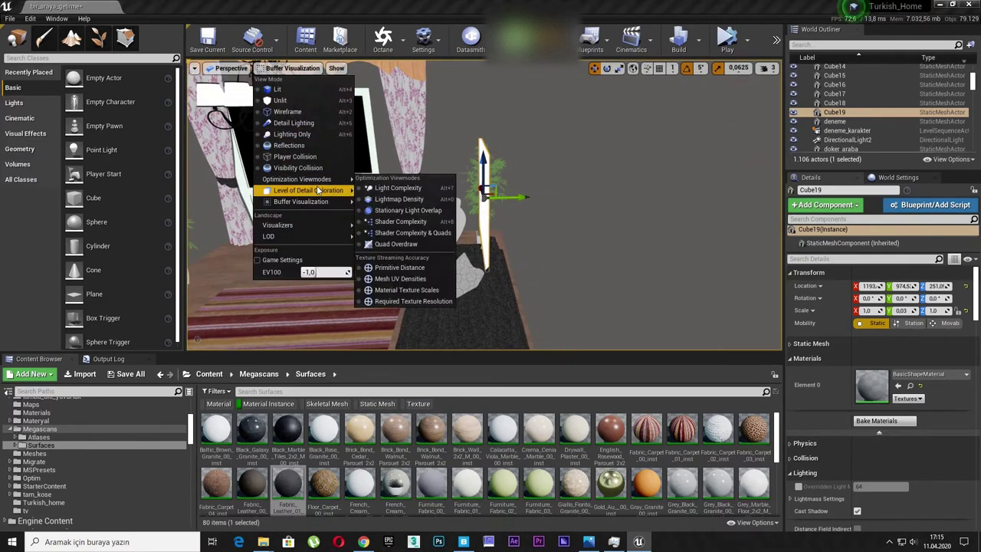
pyautogui.click(303, 168)
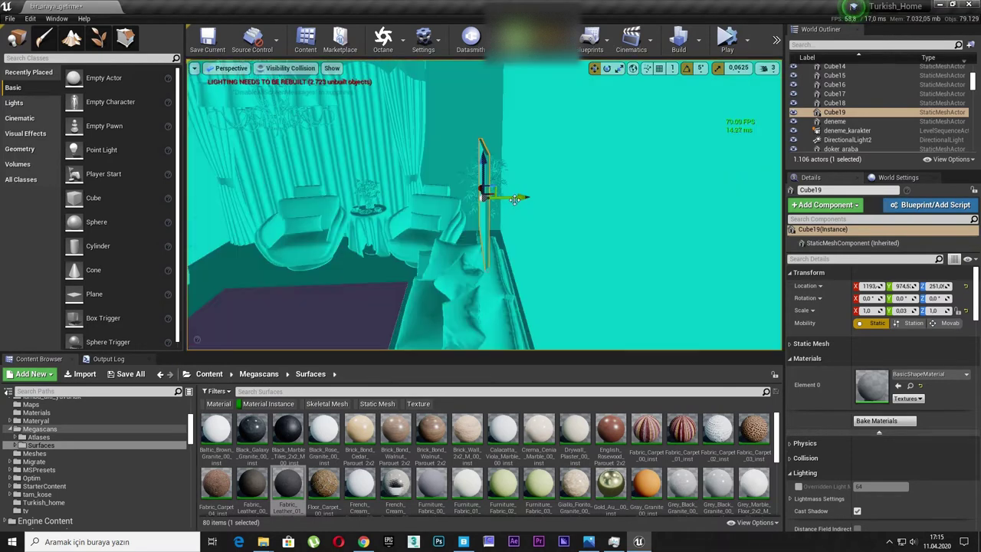
pyautogui.moveTo(518, 196); pyautogui.dragTo(535, 196)
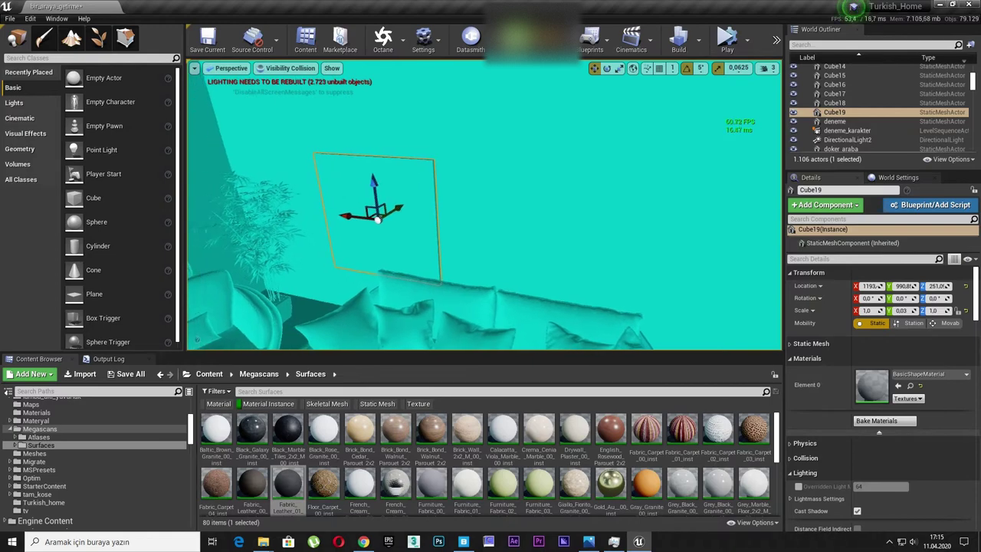
# Step: Reset the panel's Element 0 material to the default grid
pyautogui.moveTo(427, 183); pyautogui.dragTo(463, 219, button='right')
pyautogui.scroll(3, 463, 219)
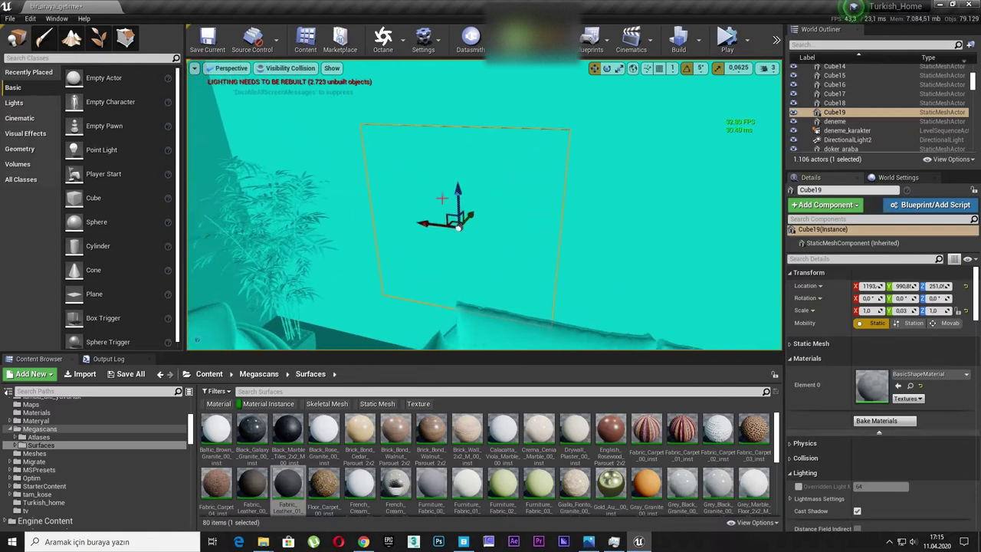
pyautogui.click(922, 387)
# Step: Rotate the panel 45° into a diamond
pyautogui.moveTo(511, 280)
pyautogui.mouseDown(button='right')
pyautogui.moveTo(545, 224)
pyautogui.moveTo(518, 223)
pyautogui.mouseUp(button='right')
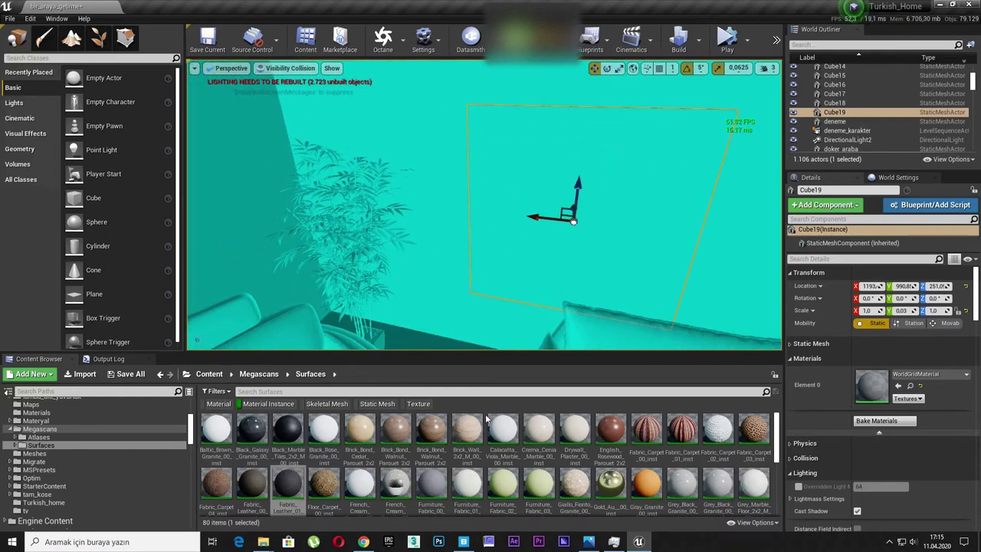
pyautogui.moveTo(490, 230); pyautogui.dragTo(613, 230, button='right')
pyautogui.press('e')
pyautogui.moveTo(493, 158); pyautogui.dragTo(443, 200)
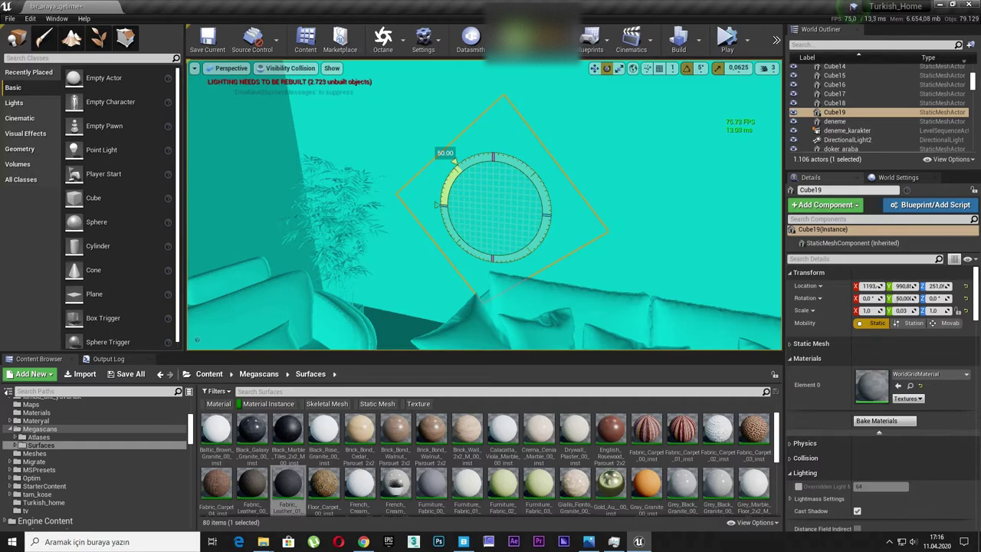
# Step: Slide the diamond along X to 1129 and return the viewport to Lit
pyautogui.press('w')
pyautogui.moveTo(630, 164); pyautogui.dragTo(631, 229, button='right')
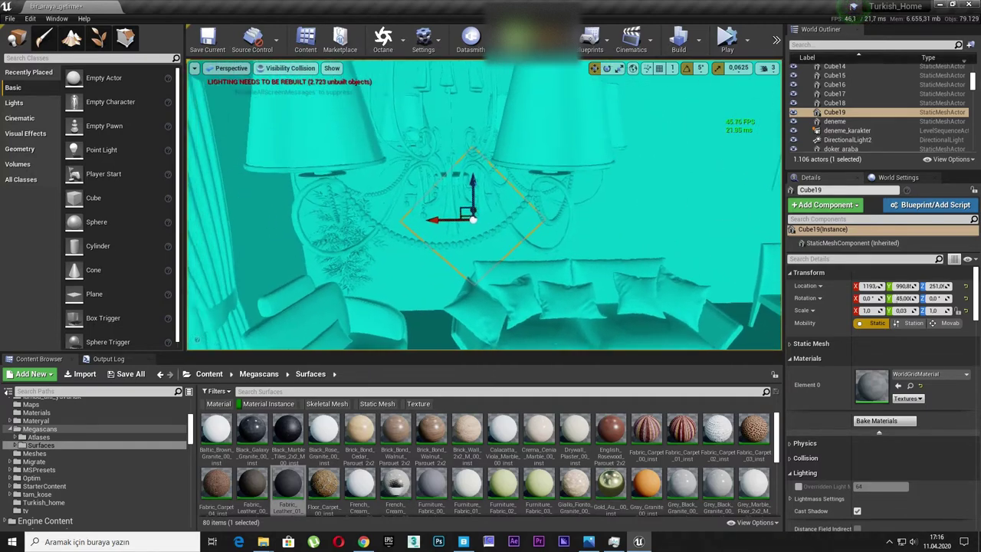
pyautogui.moveTo(406, 243); pyautogui.dragTo(418, 243, button='right')
pyautogui.moveTo(347, 216); pyautogui.dragTo(422, 221)
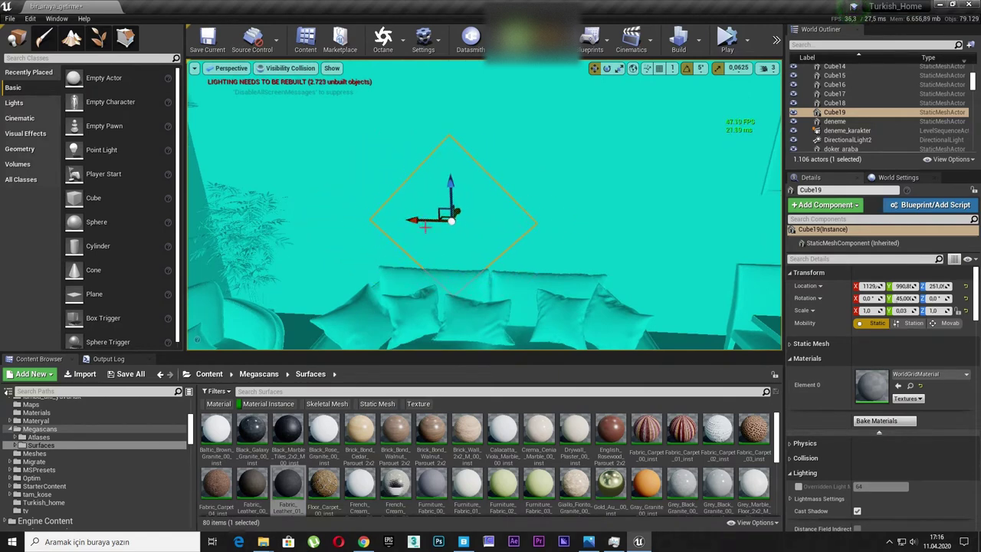
pyautogui.click(299, 70)
pyautogui.click(310, 90)
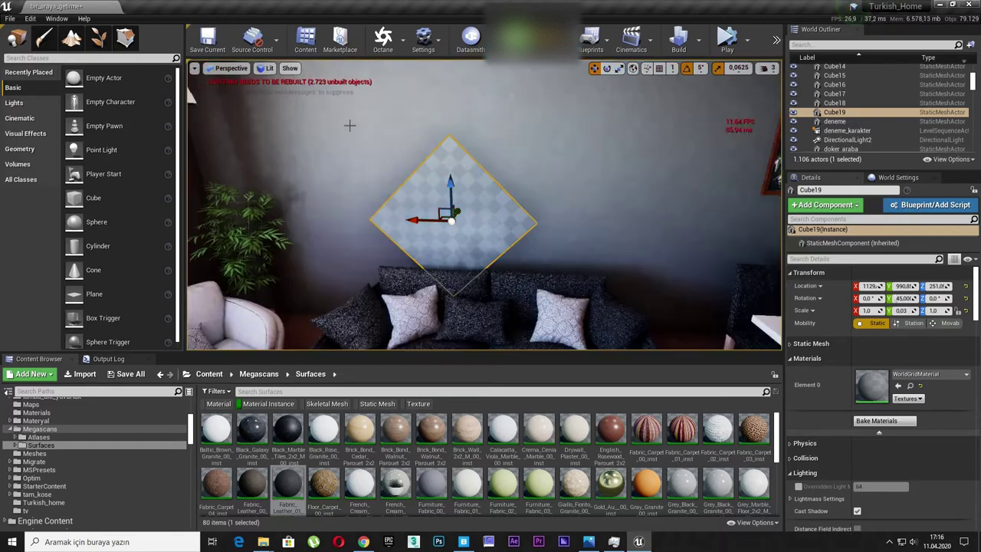
# Step: Frame the diamond panel and shift it sideways along the wall
pyautogui.moveTo(334, 112); pyautogui.dragTo(429, 115, button='right')
pyautogui.press('f')
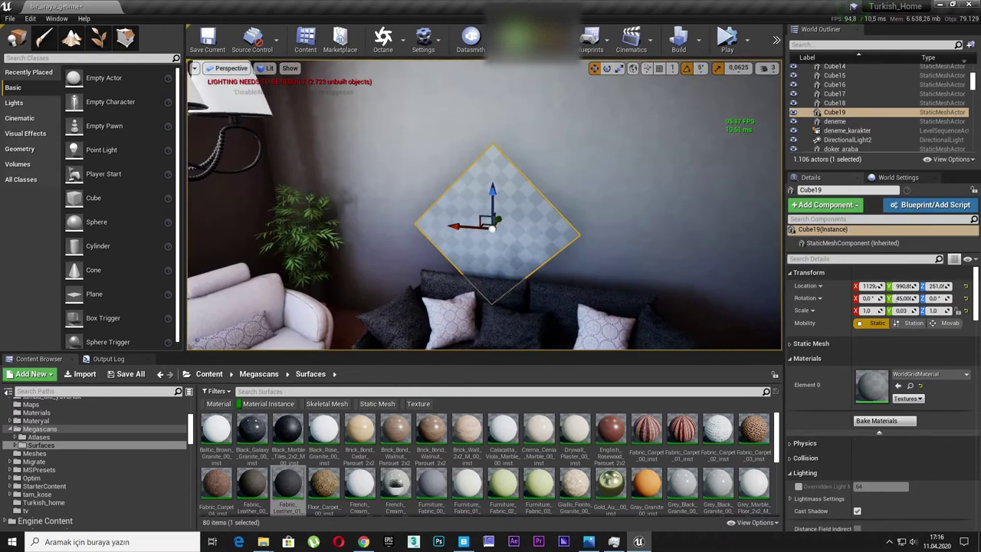
pyautogui.moveTo(466, 210); pyautogui.dragTo(490, 211)
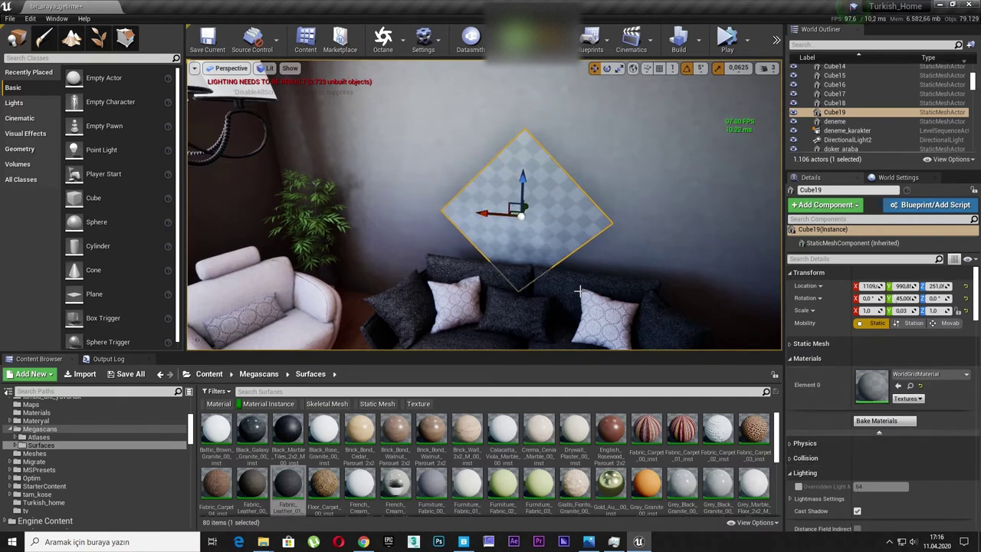
# Step: Raise the engine texture quality to the highest level
pyautogui.click(423, 39)
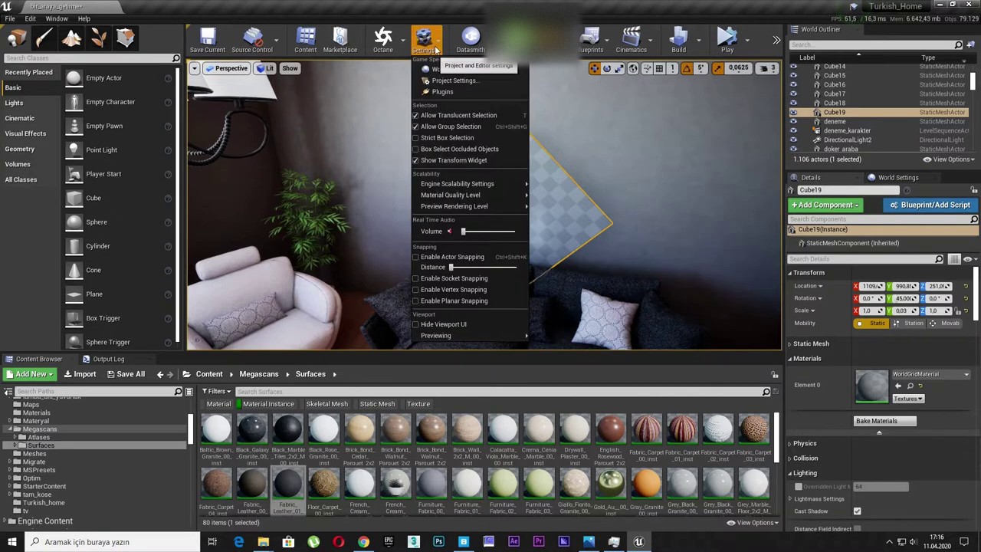
pyautogui.moveTo(467, 184)
pyautogui.click(662, 249)
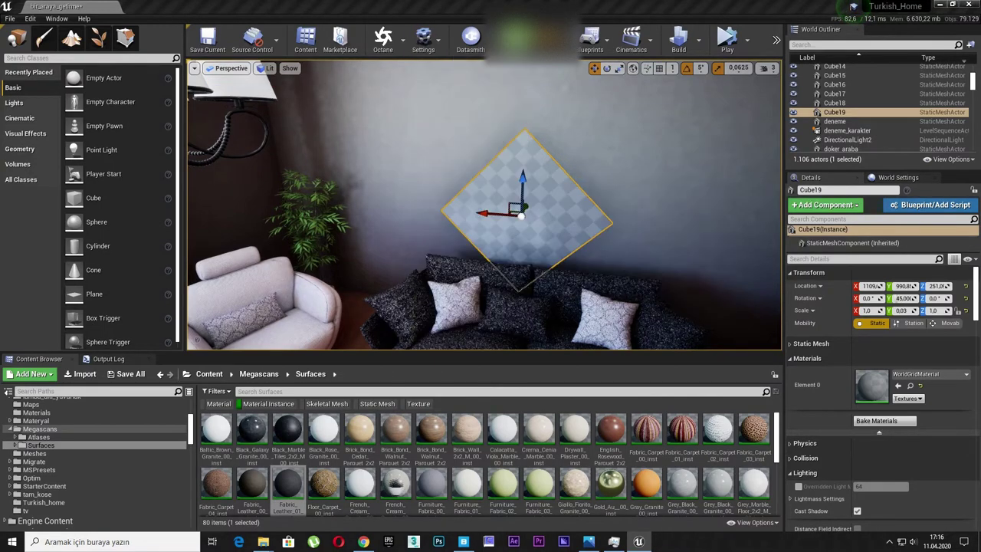
# Step: Centre the diamond over the sofa at X 1155
pyautogui.moveTo(613, 322); pyautogui.dragTo(613, 322, button='right')
pyautogui.moveTo(652, 135); pyautogui.dragTo(652, 136, button='right')
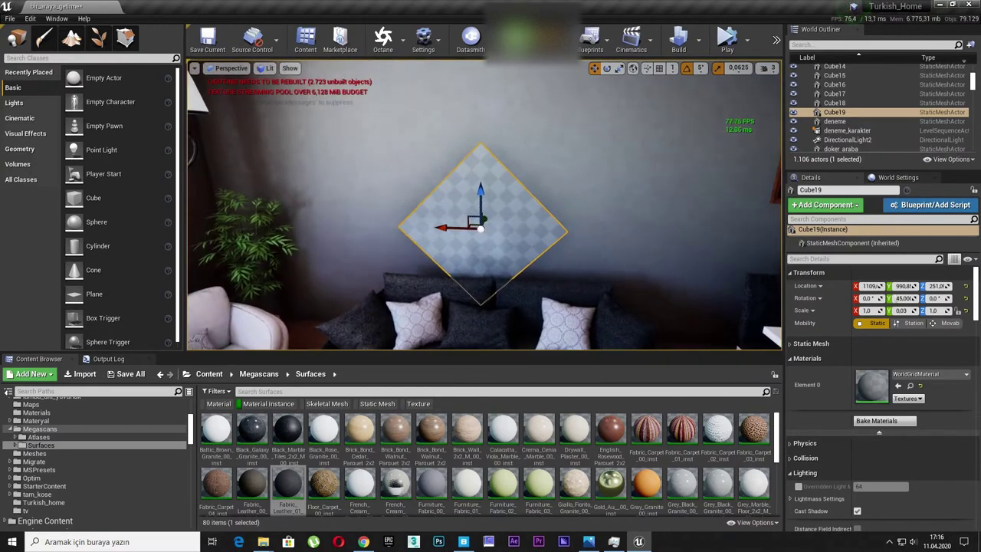
pyautogui.moveTo(485, 230); pyautogui.dragTo(485, 230, button='right')
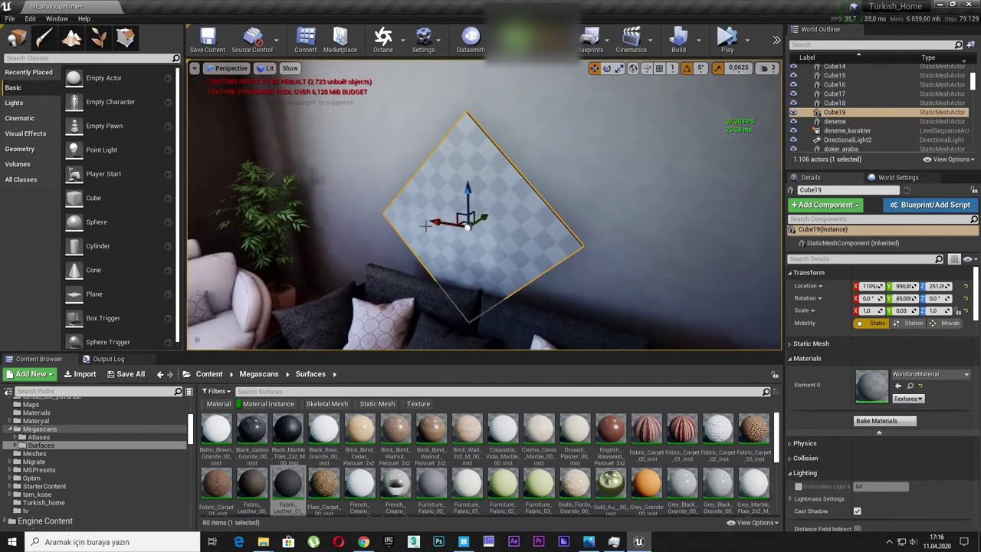
pyautogui.moveTo(439, 222)
pyautogui.mouseDown()
pyautogui.moveTo(242, 178)
pyautogui.moveTo(304, 199)
pyautogui.mouseUp()
pyautogui.moveTo(576, 253); pyautogui.dragTo(576, 253, button='right')
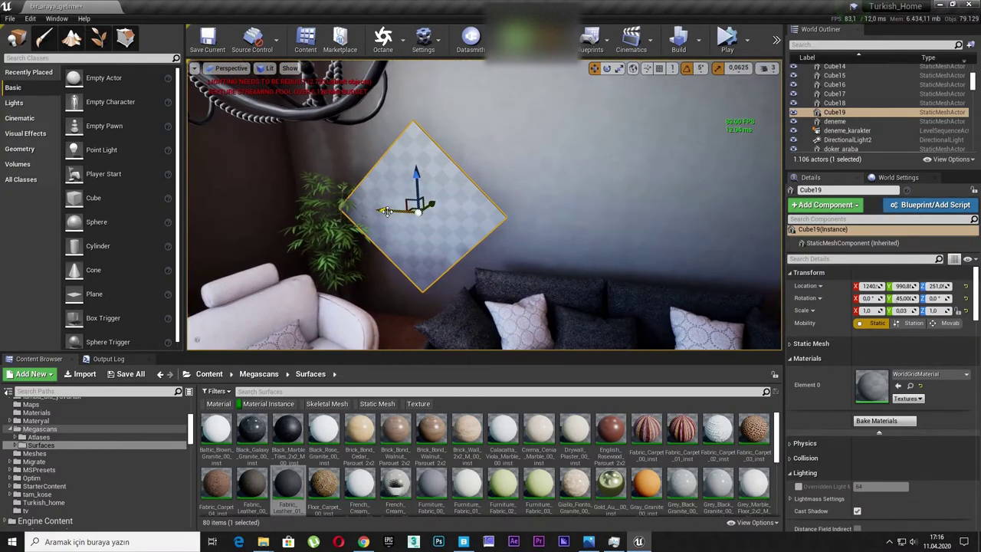
pyautogui.moveTo(385, 212); pyautogui.dragTo(491, 225)
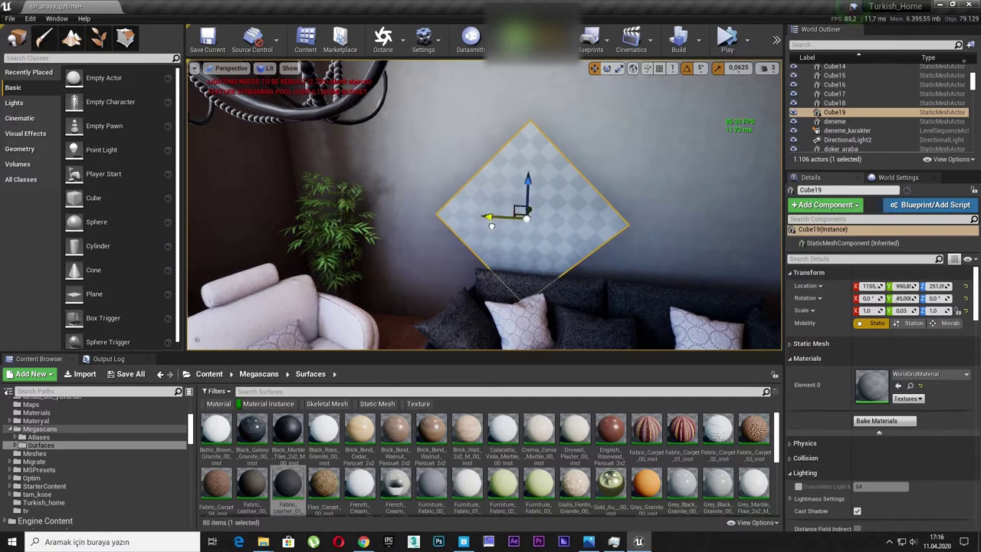
pyautogui.moveTo(453, 234); pyautogui.dragTo(453, 234, button='right')
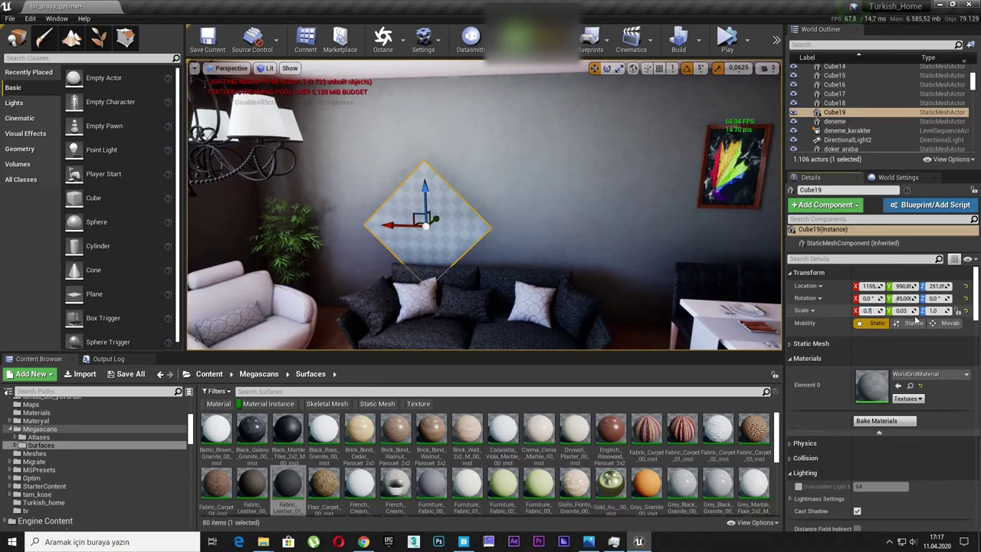
# Step: Try 0.5 for X and Z scale, then settle the diamond at 0.7 for both
pyautogui.press('Return')
pyautogui.click(938, 310)
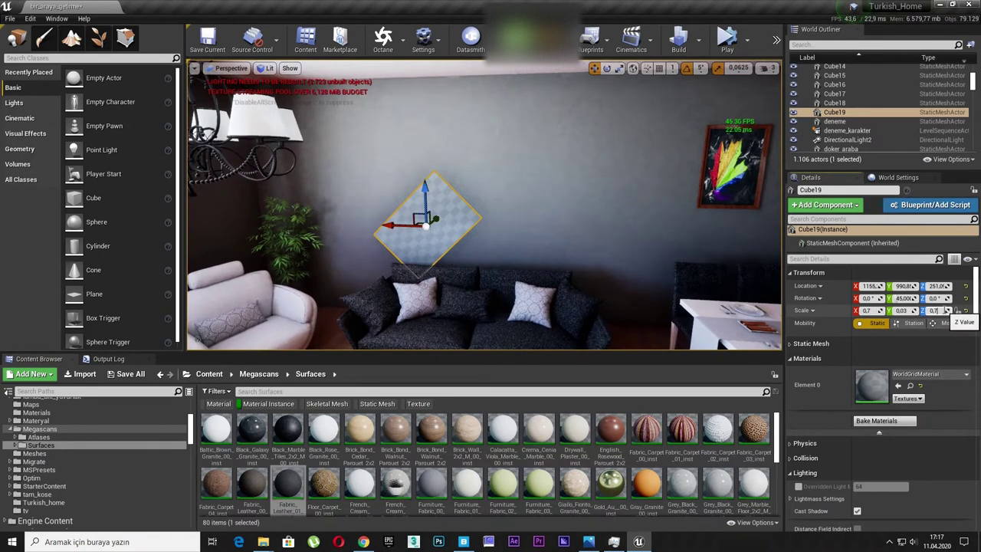
pyautogui.press('Return')
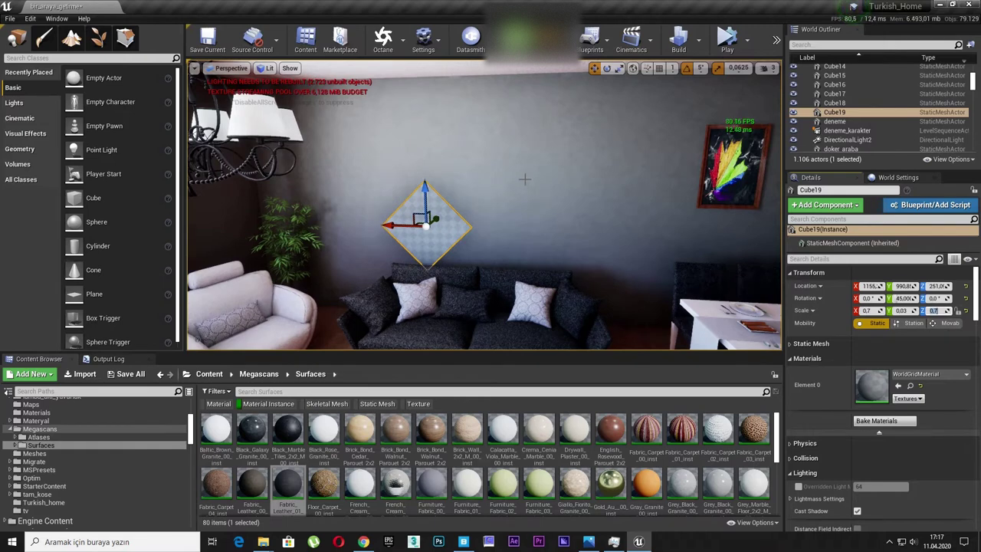
pyautogui.press('Return')
pyautogui.click(867, 311)
pyautogui.press('Return')
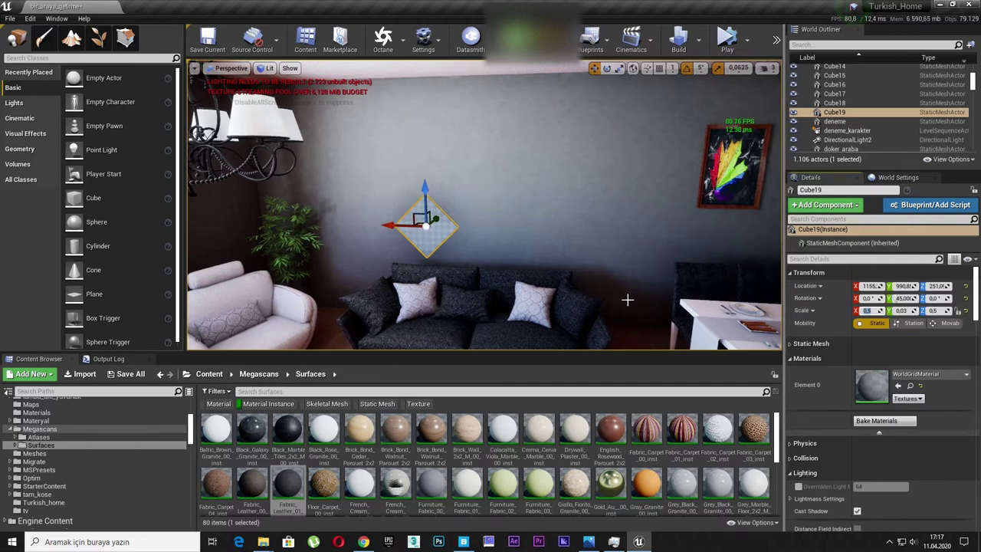
pyautogui.write('0,7')
pyautogui.press('Return')
pyautogui.click(937, 310)
pyautogui.write(',7')
pyautogui.press('Return')
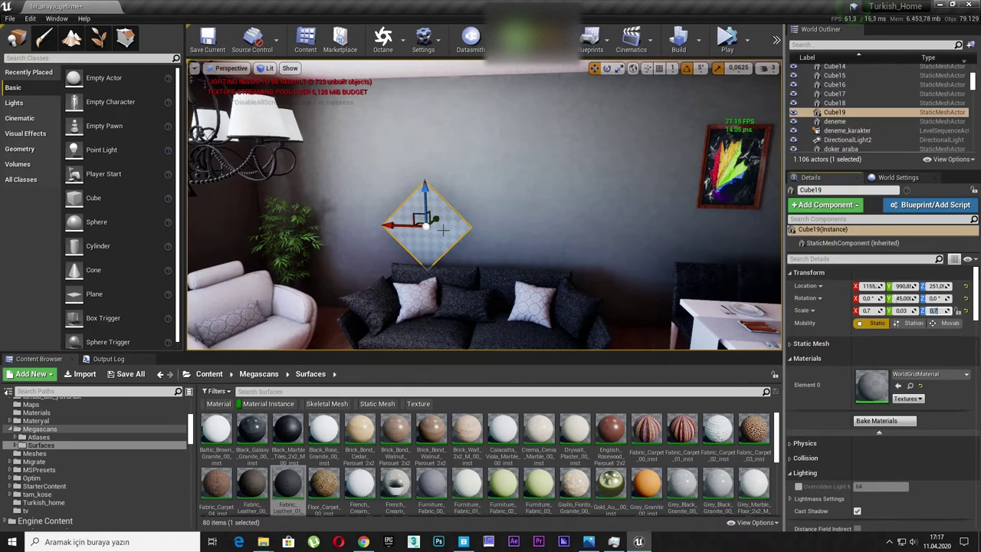
pyautogui.moveTo(408, 228); pyautogui.dragTo(307, 230, button='right')
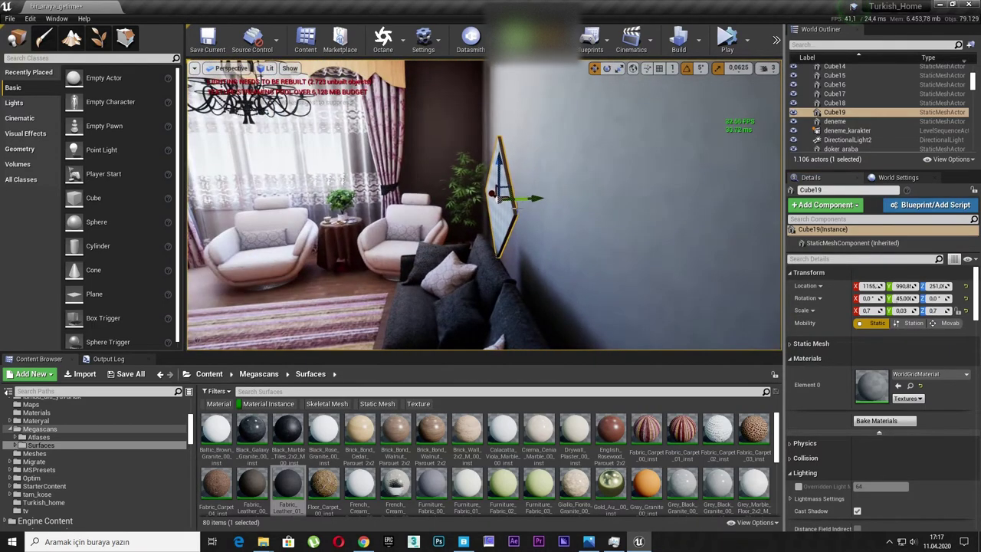
# Step: Thin the diamond to Y scale 0.01, press it flush to the wall, and slide it left to X 1334
pyautogui.moveTo(528, 197)
pyautogui.mouseDown()
pyautogui.moveTo(556, 198)
pyautogui.moveTo(543, 199)
pyautogui.mouseUp()
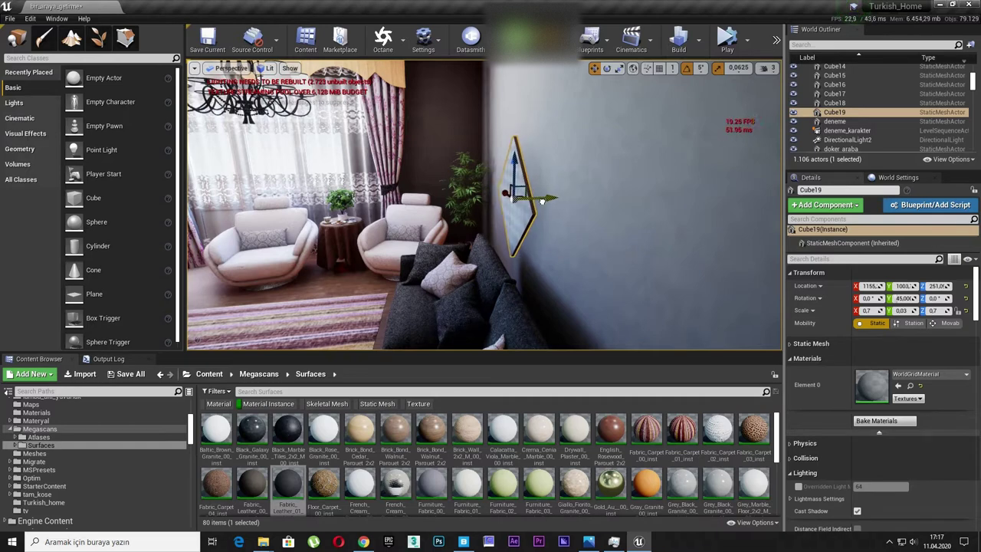
pyautogui.click(912, 311)
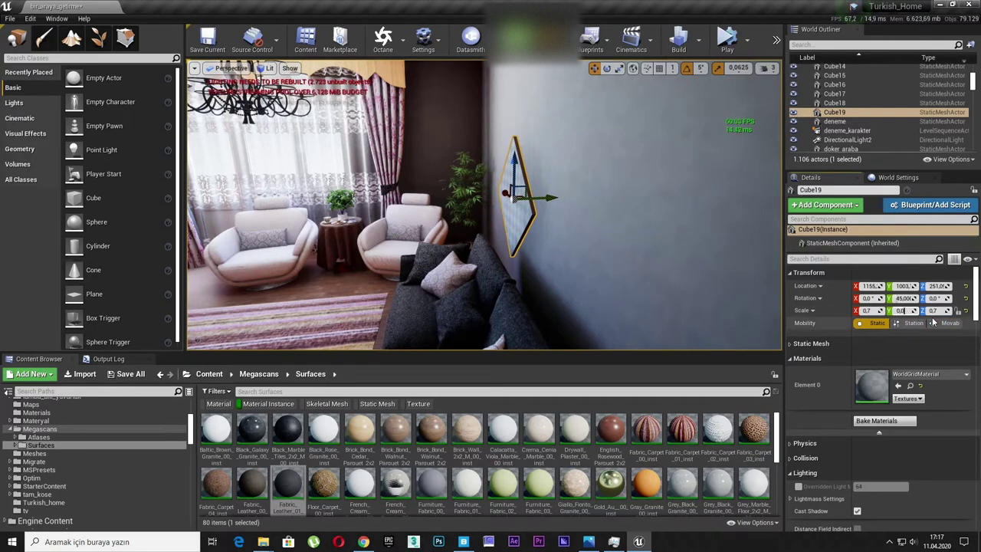
pyautogui.write('0.01')
pyautogui.press('Return')
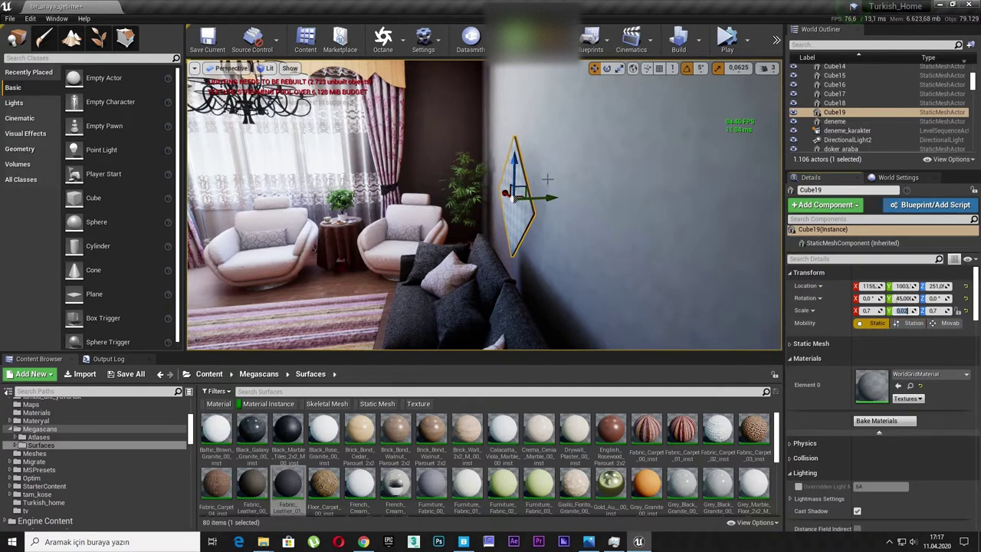
pyautogui.moveTo(547, 196); pyautogui.dragTo(559, 198)
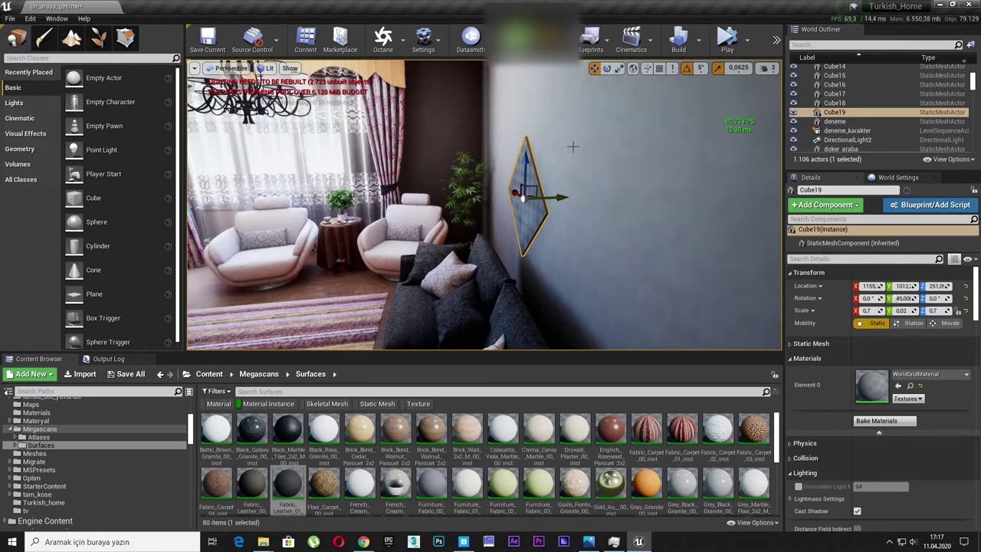
pyautogui.press('f')
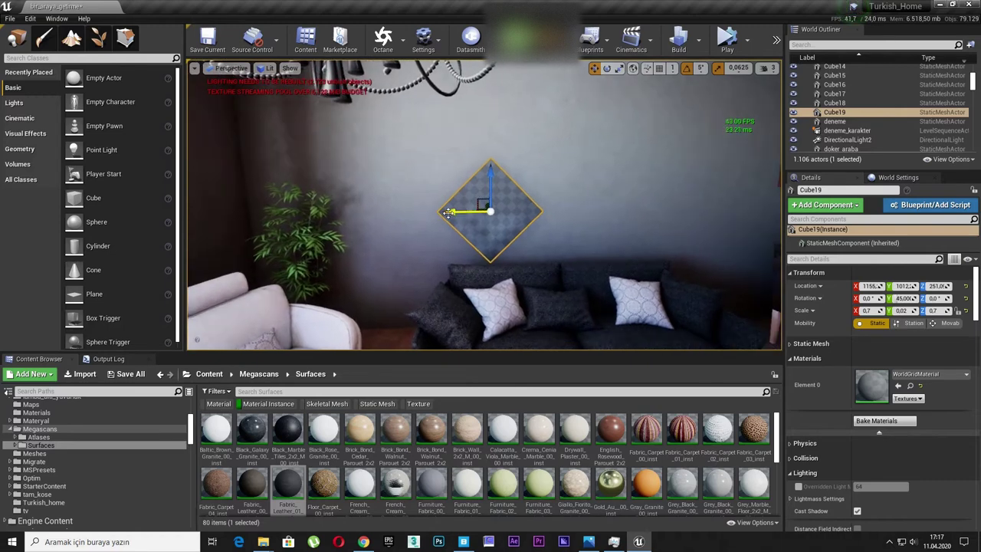
pyautogui.moveTo(449, 211); pyautogui.dragTo(252, 226)
# Step: Lower the diamond behind the potted plant to Z 175.8 and duplicate it as Cube20
pyautogui.moveTo(432, 193)
pyautogui.keyDown('alt'); pyautogui.mouseDown()
pyautogui.moveTo(460, 183)
pyautogui.moveTo(490, 199)
pyautogui.mouseUp(); pyautogui.keyUp('alt')
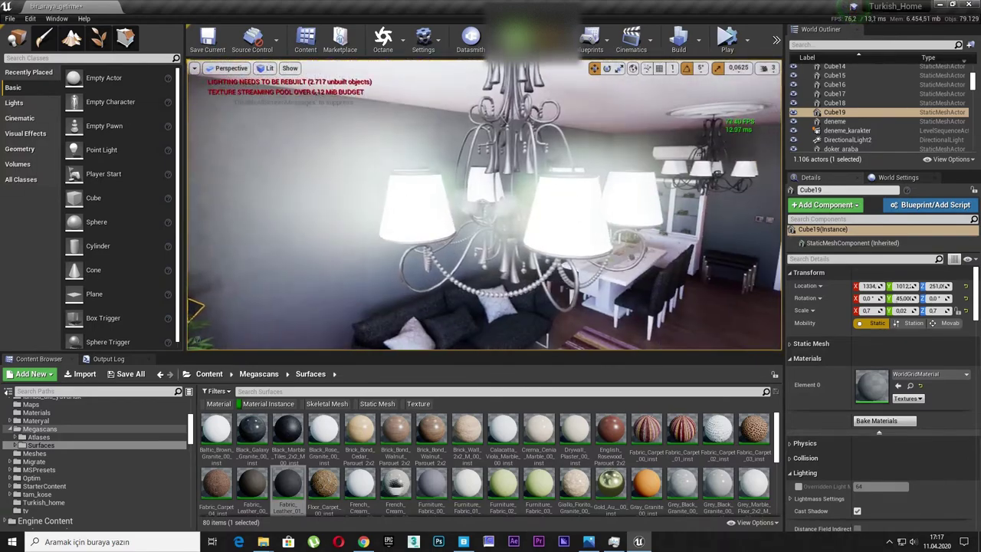
pyautogui.press('f')
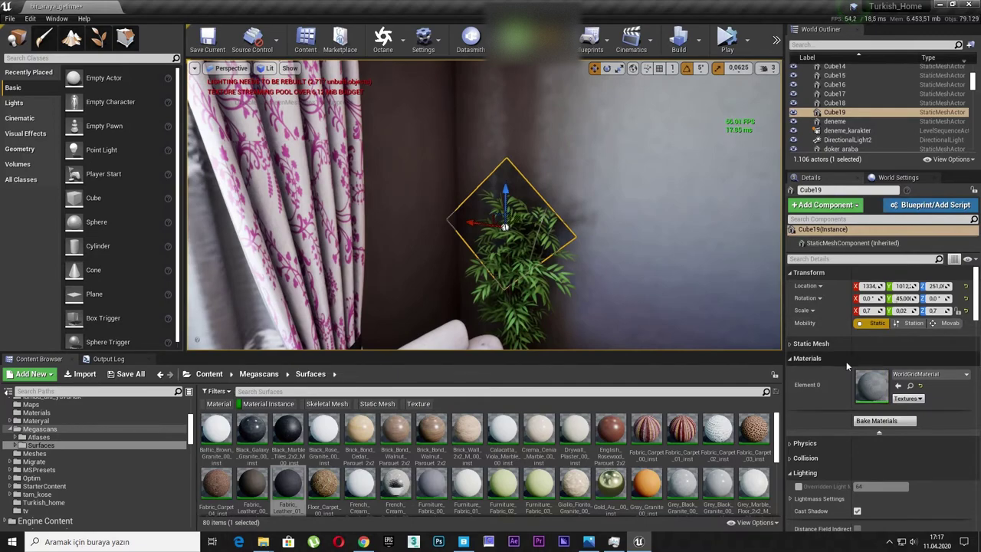
pyautogui.click(846, 358)
pyautogui.moveTo(429, 237)
pyautogui.keyDown('alt'); pyautogui.mouseDown()
pyautogui.moveTo(477, 242)
pyautogui.moveTo(393, 125)
pyautogui.mouseUp(); pyautogui.keyUp('alt')
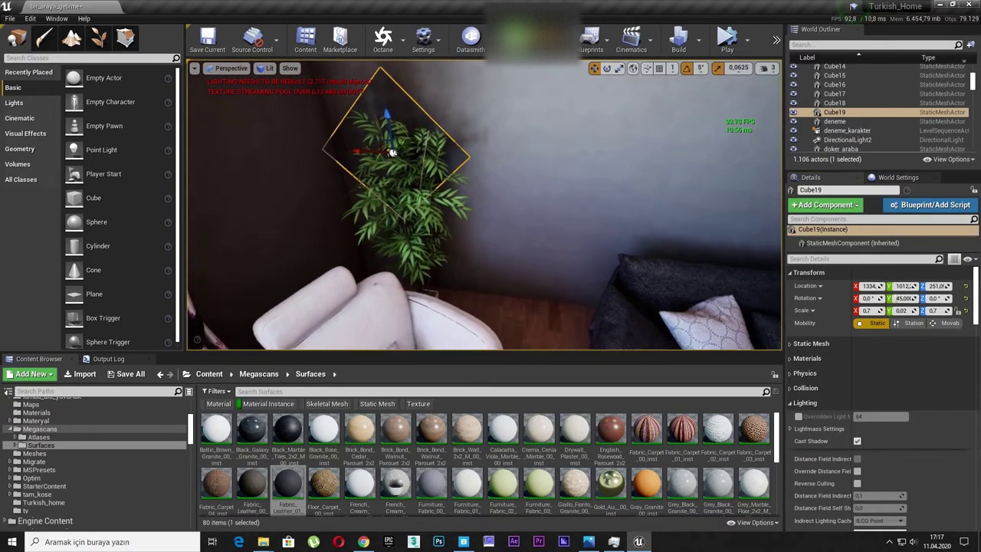
pyautogui.moveTo(393, 126); pyautogui.dragTo(393, 231)
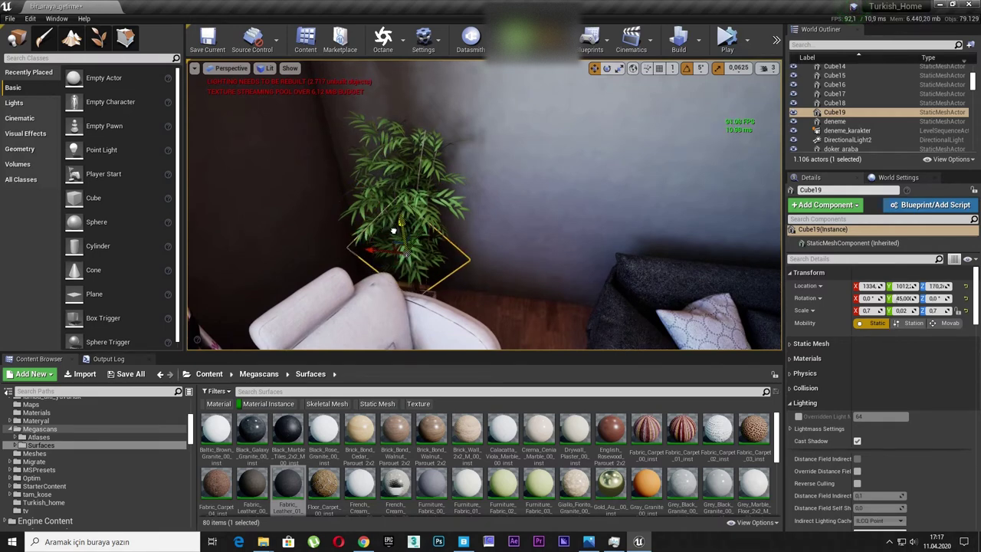
pyautogui.moveTo(393, 230); pyautogui.dragTo(395, 203)
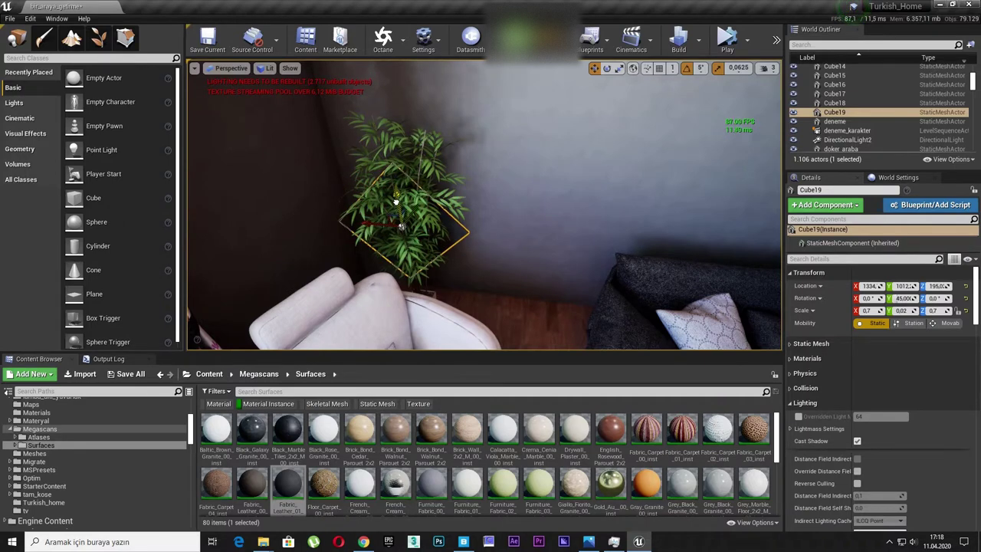
pyautogui.moveTo(396, 201); pyautogui.dragTo(395, 225)
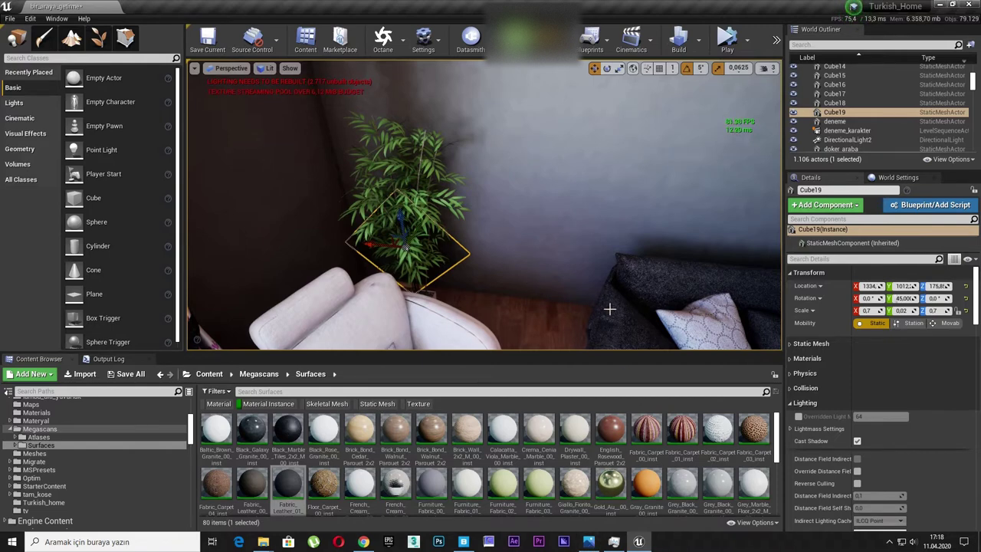
pyautogui.hotkey('ctrl', 'w')
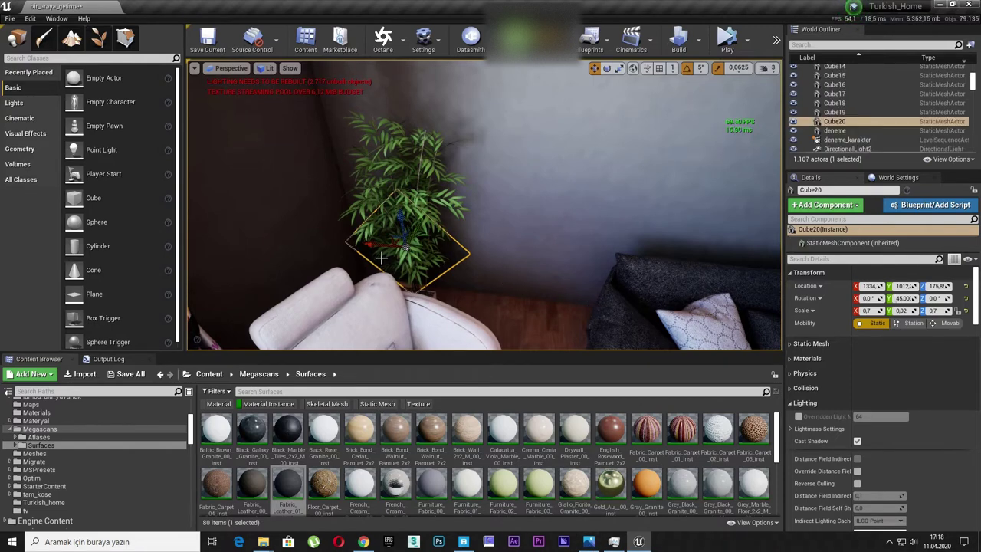
# Step: Slide Cube20 along the wall to X 1282 and switch the viewport to Unlit shading
pyautogui.moveTo(369, 244)
pyautogui.mouseDown()
pyautogui.moveTo(448, 260)
pyautogui.moveTo(515, 236)
pyautogui.moveTo(501, 224)
pyautogui.mouseUp()
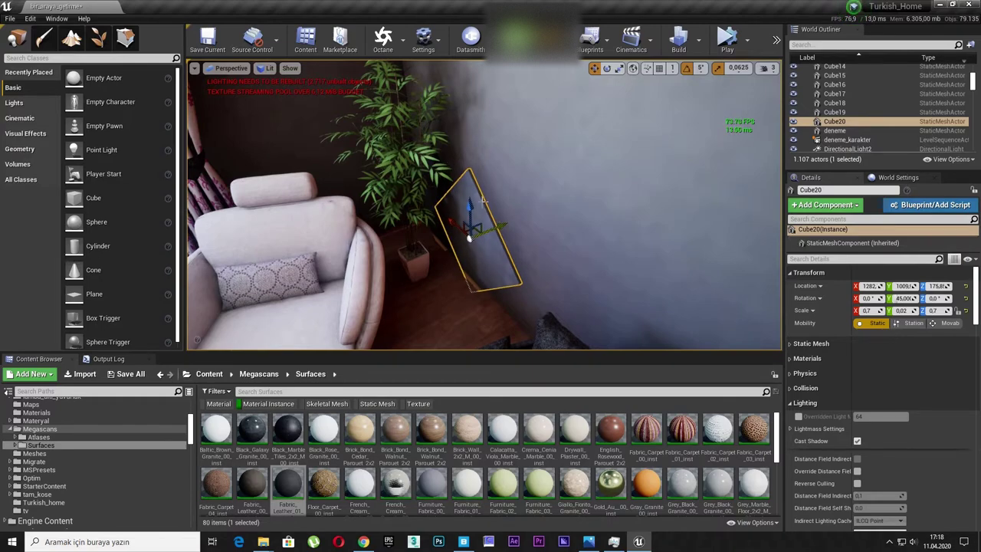
pyautogui.click(266, 68)
pyautogui.click(278, 100)
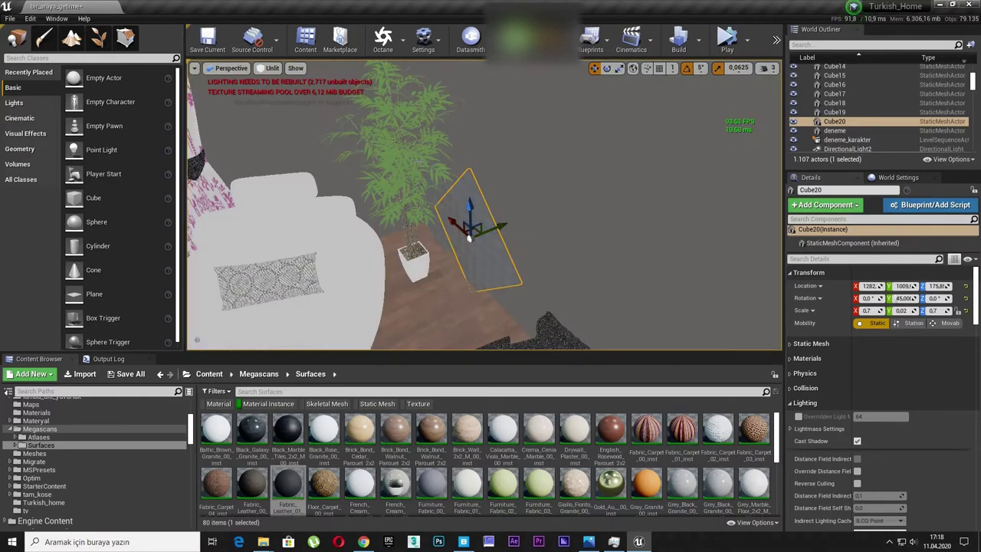
pyautogui.click(273, 70)
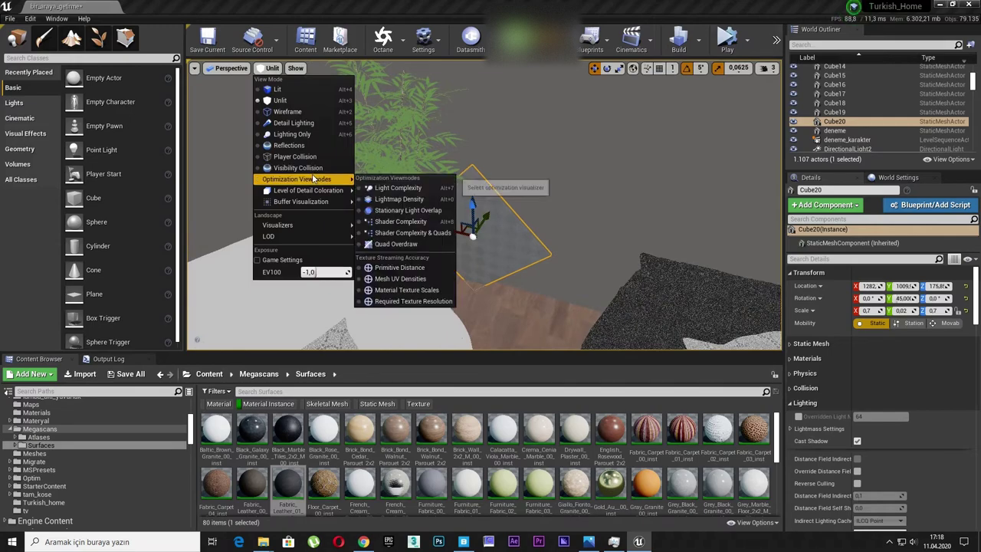
pyautogui.press('Escape')
# Step: Switch to Visibility Collision view, then duplicate Cube20 as Cube21, move it to X 1237, and delete it
pyautogui.moveTo(308, 174); pyautogui.dragTo(322, 180, button='right')
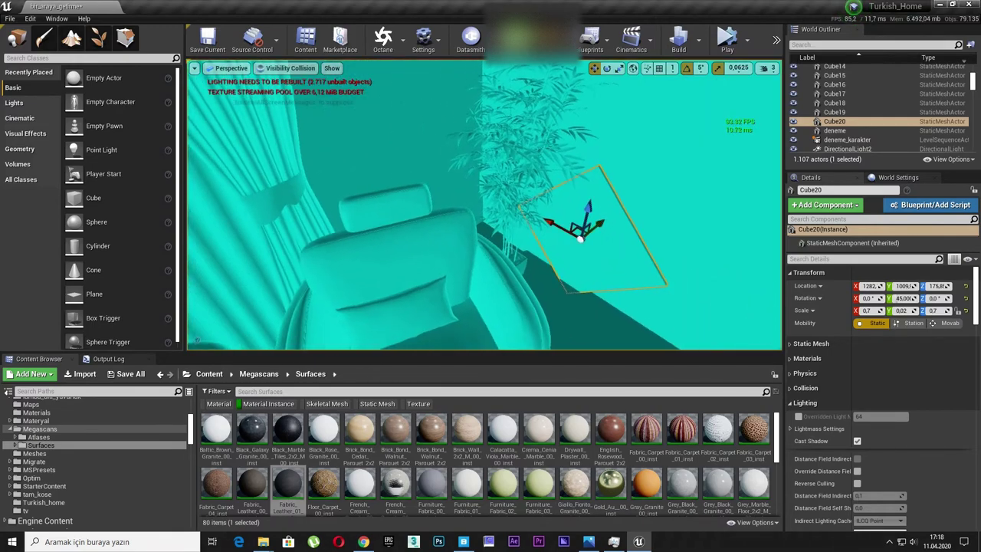
pyautogui.moveTo(529, 224); pyautogui.dragTo(532, 223, button='right')
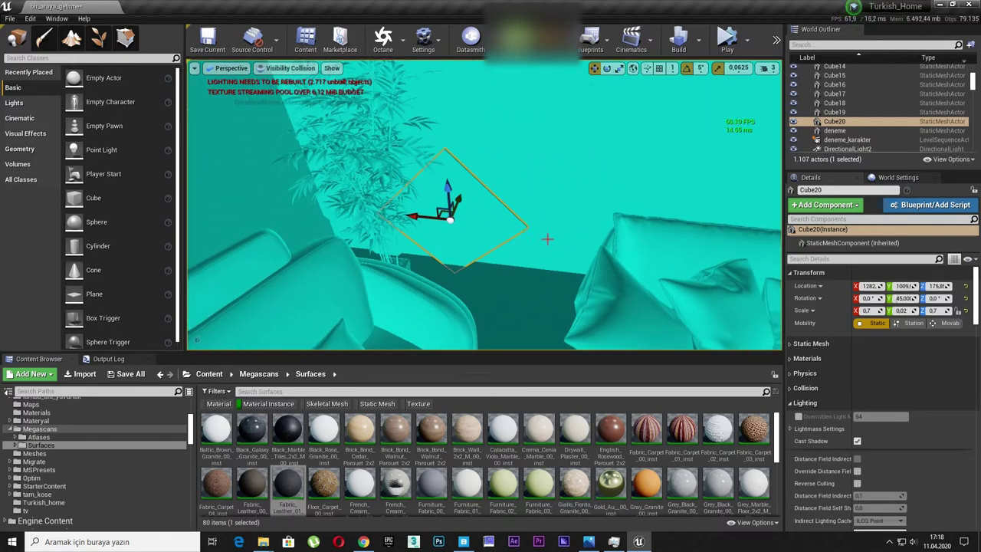
pyautogui.hotkey('ctrl', 'w')
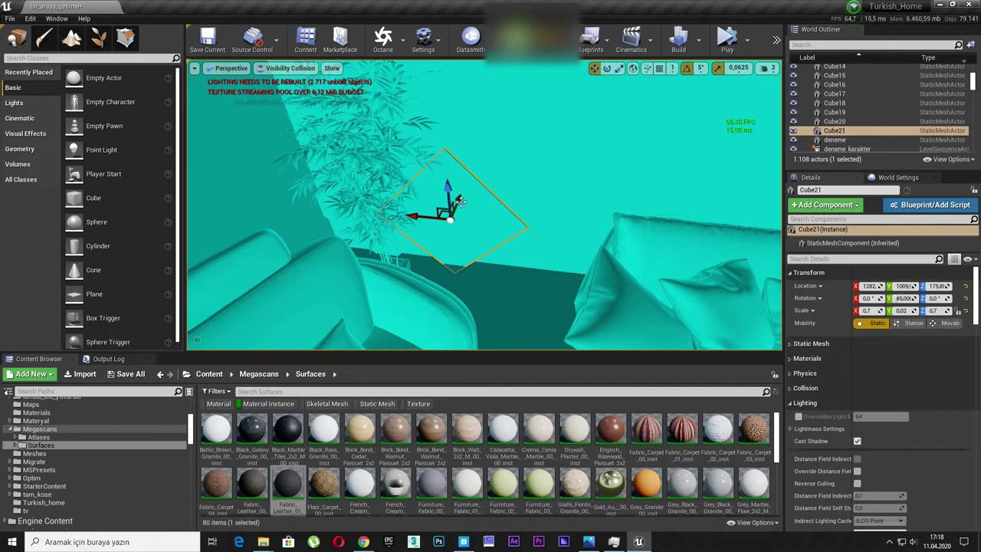
pyautogui.moveTo(419, 213)
pyautogui.mouseDown()
pyautogui.moveTo(525, 233)
pyautogui.moveTo(499, 231)
pyautogui.mouseUp()
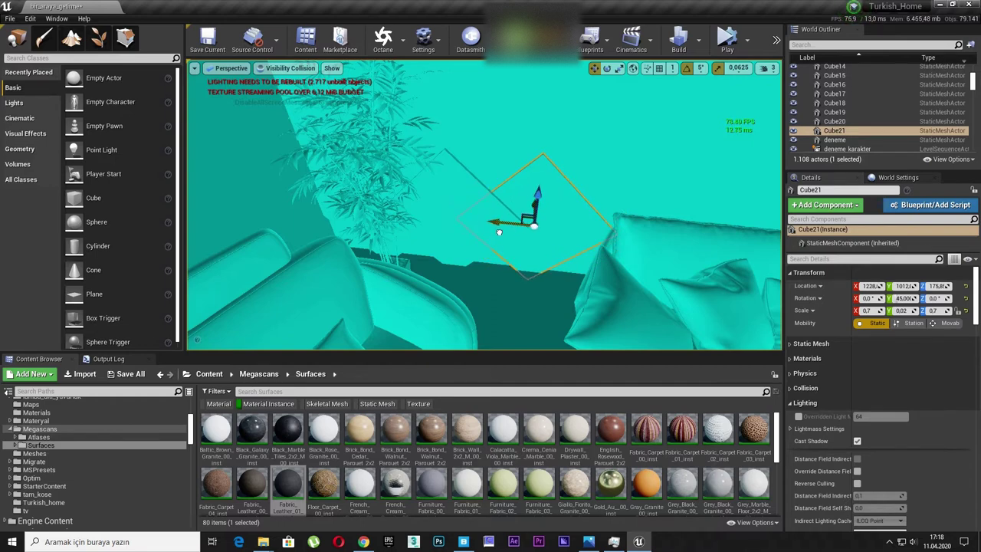
pyautogui.moveTo(499, 231); pyautogui.dragTo(484, 224)
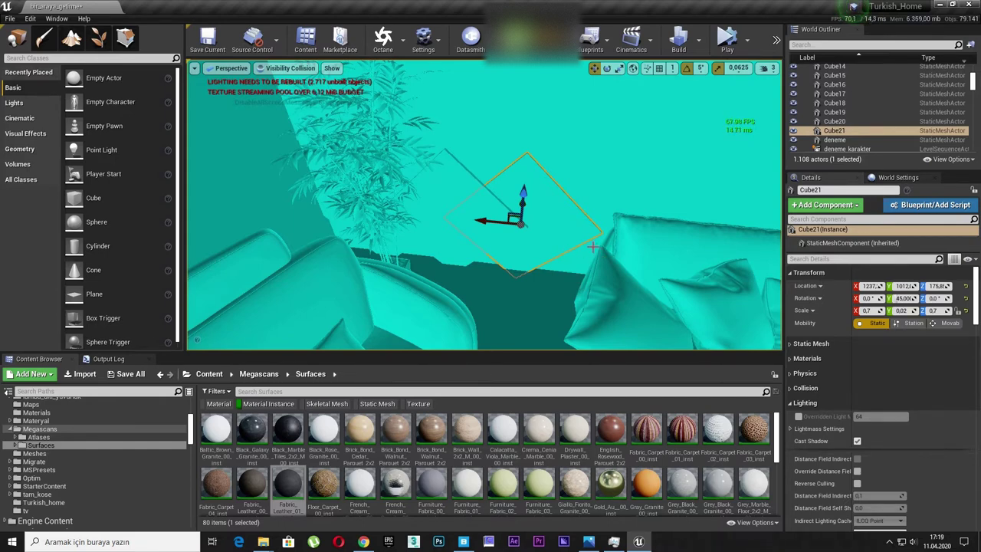
pyautogui.moveTo(591, 244)
pyautogui.keyDown('alt'); pyautogui.mouseDown()
pyautogui.moveTo(643, 245)
pyautogui.moveTo(613, 253)
pyautogui.mouseUp(); pyautogui.keyUp('alt')
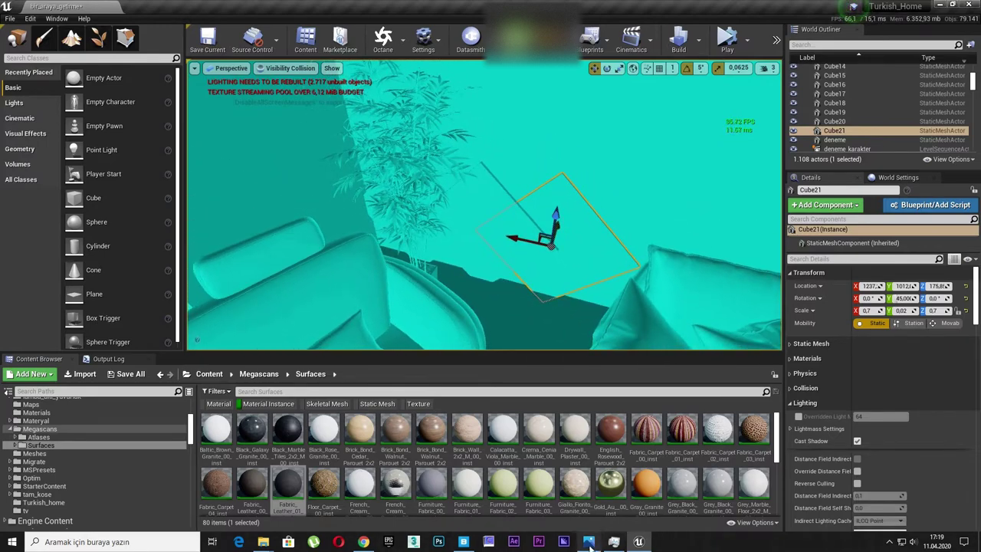
pyautogui.press('Delete')
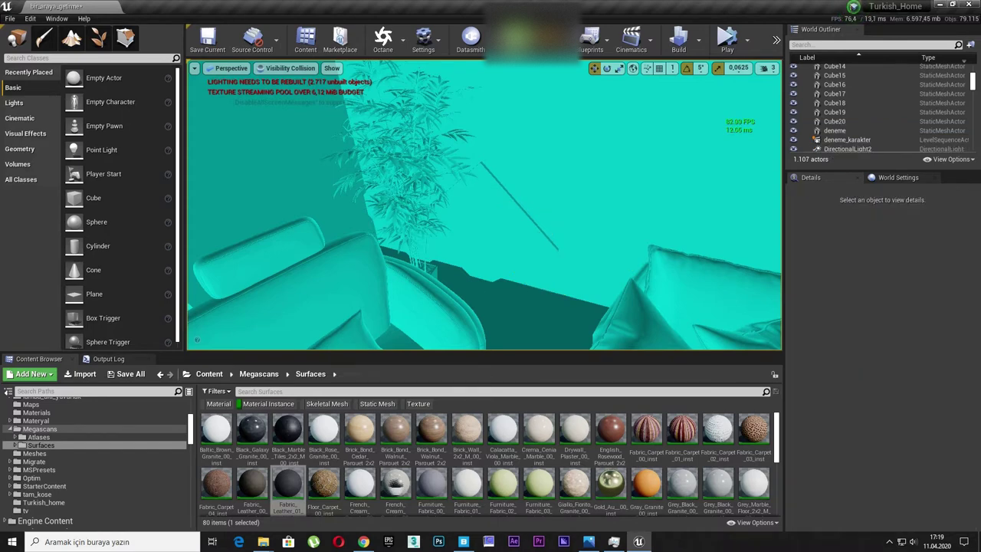
# Step: Move panel Cube20 to the right and delete the original panel Cube19
pyautogui.click(486, 244)
pyautogui.moveTo(450, 224); pyautogui.dragTo(646, 252)
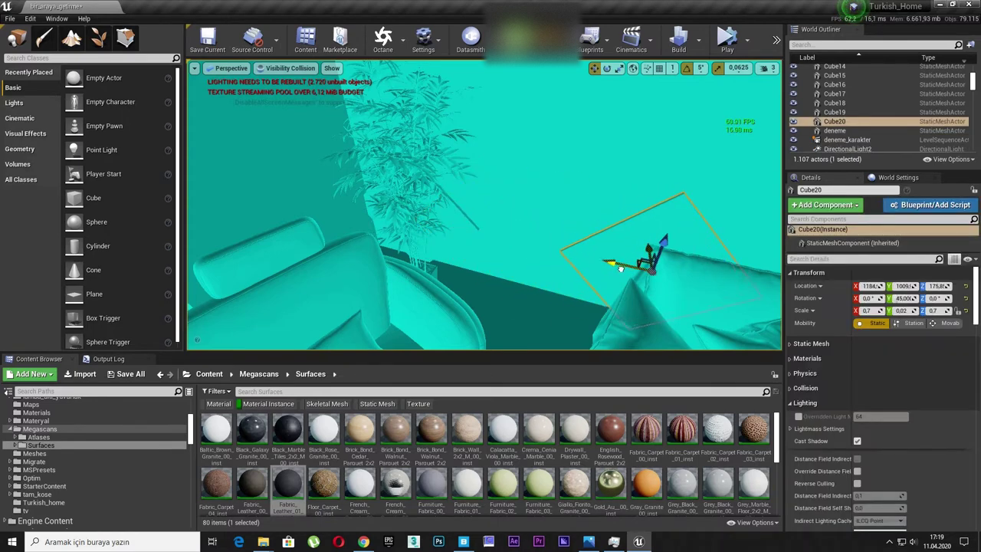
pyautogui.click(471, 224)
pyautogui.press('Delete')
pyautogui.click(629, 272)
pyautogui.moveTo(633, 267); pyautogui.dragTo(677, 280)
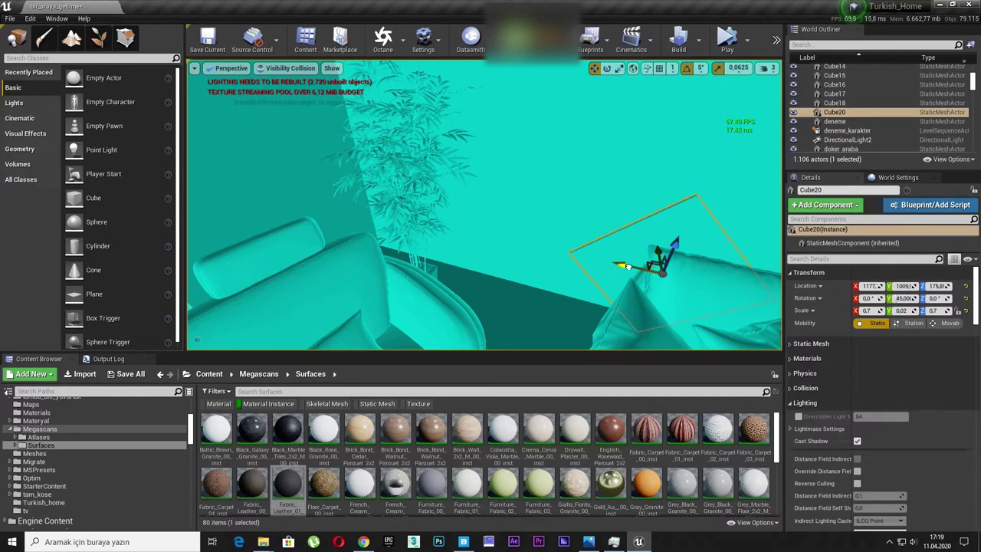
# Step: Pick the Drywall_Plaster_00_inst material, raise Cube20 slightly on the wall, and duplicate it
pyautogui.click(574, 430)
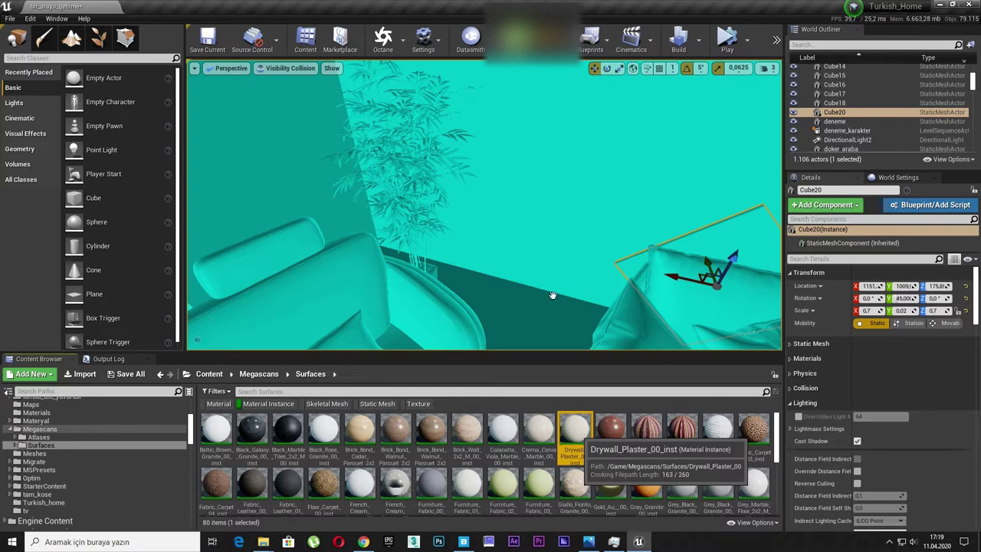
pyautogui.moveTo(620, 337); pyautogui.dragTo(598, 330, button='right')
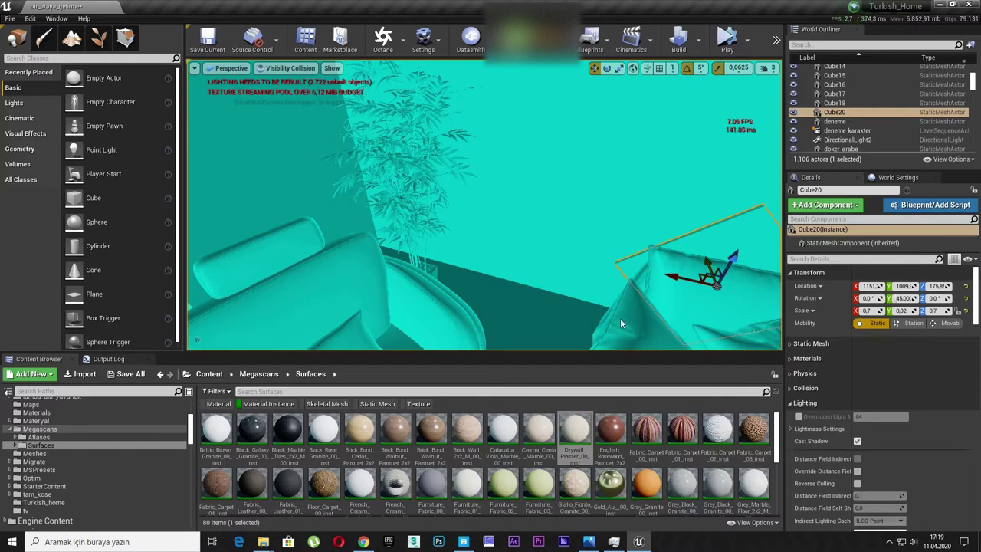
pyautogui.moveTo(588, 280); pyautogui.dragTo(587, 280, button='right')
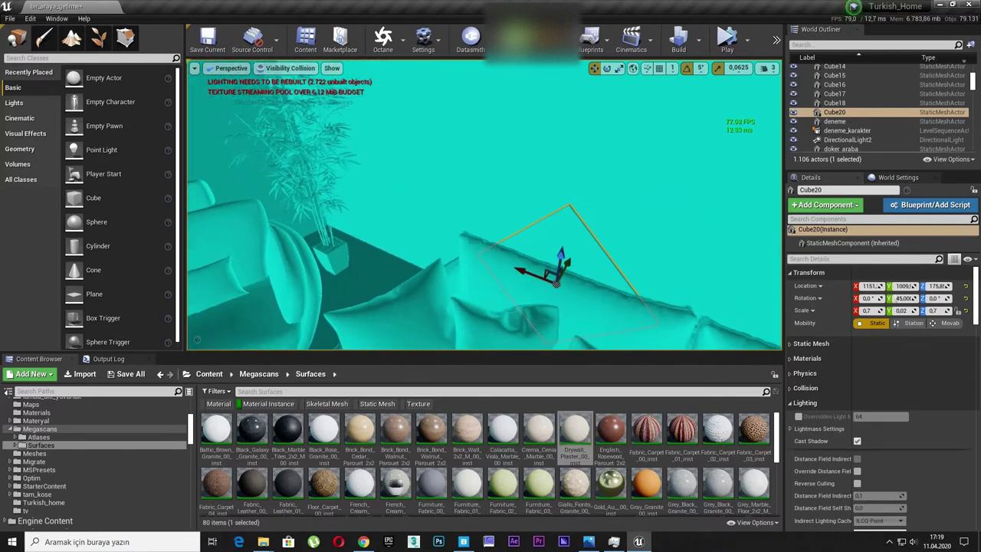
pyautogui.moveTo(558, 257); pyautogui.dragTo(561, 245)
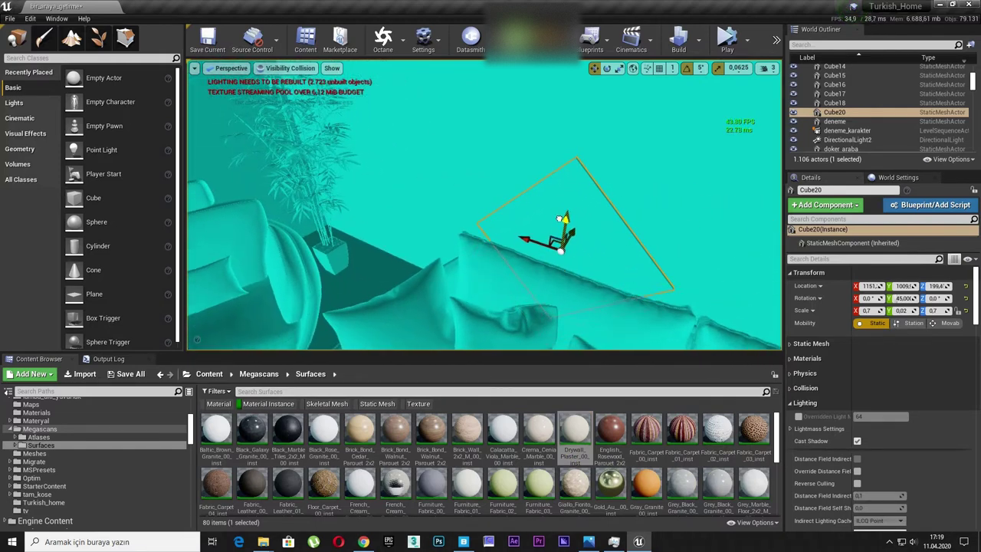
pyautogui.moveTo(558, 264)
pyautogui.mouseDown(button='right')
pyautogui.moveTo(542, 201)
pyautogui.moveTo(607, 190)
pyautogui.mouseUp(button='right')
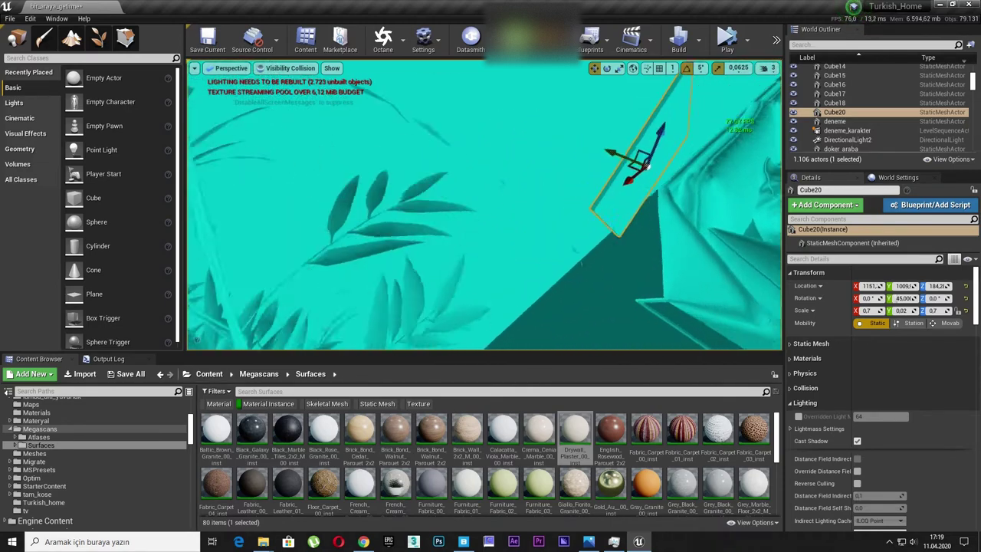
pyautogui.moveTo(621, 183)
pyautogui.mouseDown()
pyautogui.moveTo(614, 196)
pyautogui.moveTo(580, 193)
pyautogui.mouseUp()
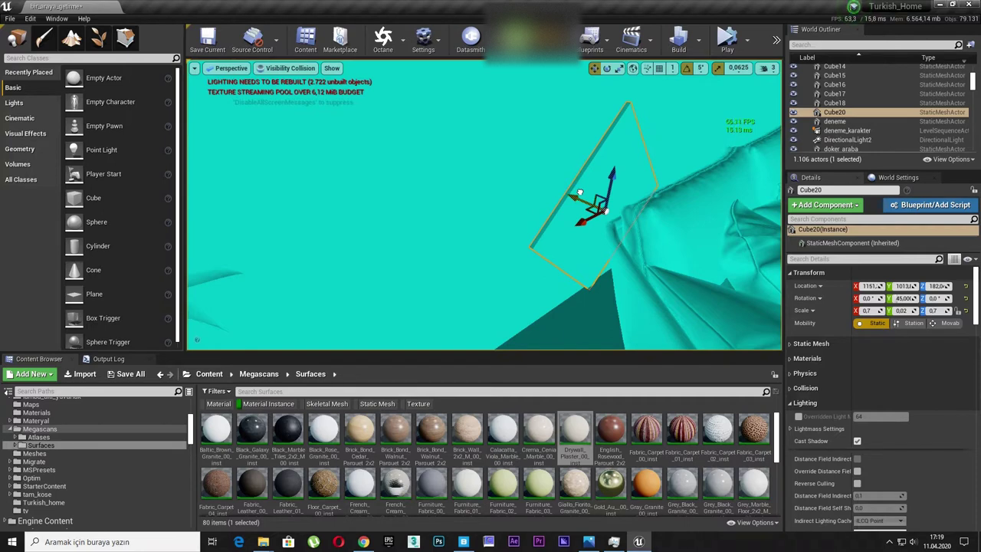
pyautogui.hotkey('ctrl', 'w')
# Step: Lift copy Cube21 above Cube20, nudge it to Y 1011, and duplicate it as Cube22
pyautogui.moveTo(612, 174)
pyautogui.mouseDown()
pyautogui.moveTo(629, 86)
pyautogui.moveTo(559, 101)
pyautogui.mouseUp()
pyautogui.press('f')
pyautogui.moveTo(600, 267)
pyautogui.keyDown('alt'); pyautogui.mouseDown()
pyautogui.moveTo(643, 265)
pyautogui.moveTo(613, 260)
pyautogui.mouseUp(); pyautogui.keyUp('alt')
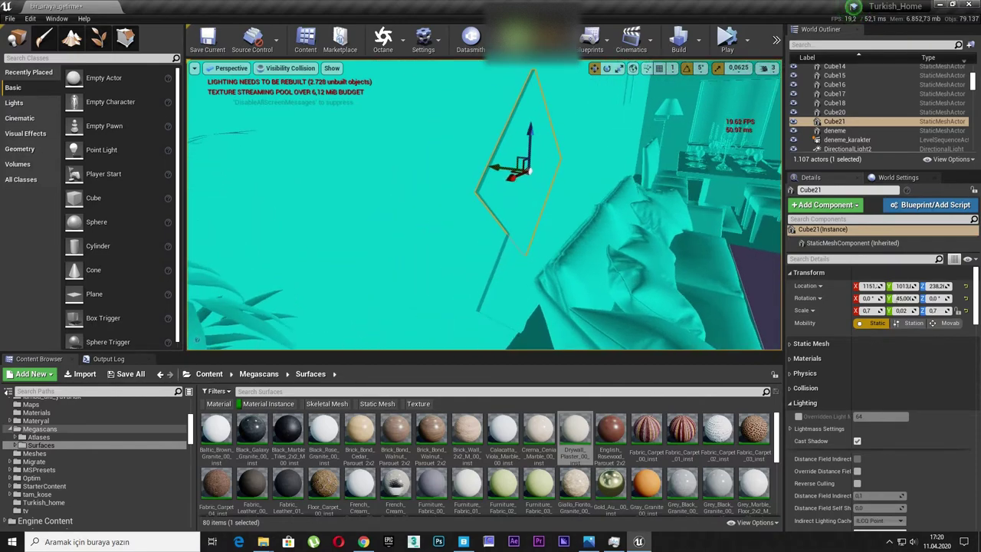
pyautogui.moveTo(613, 260)
pyautogui.mouseDown()
pyautogui.moveTo(590, 199)
pyautogui.moveTo(590, 230)
pyautogui.mouseUp()
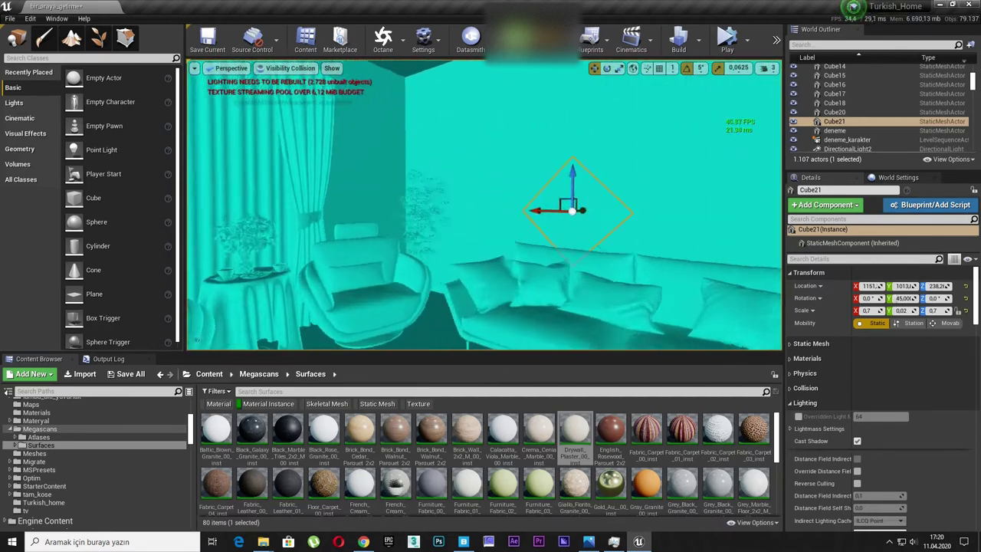
pyautogui.moveTo(590, 230)
pyautogui.mouseDown()
pyautogui.moveTo(583, 215)
pyautogui.moveTo(574, 223)
pyautogui.moveTo(604, 251)
pyautogui.mouseUp()
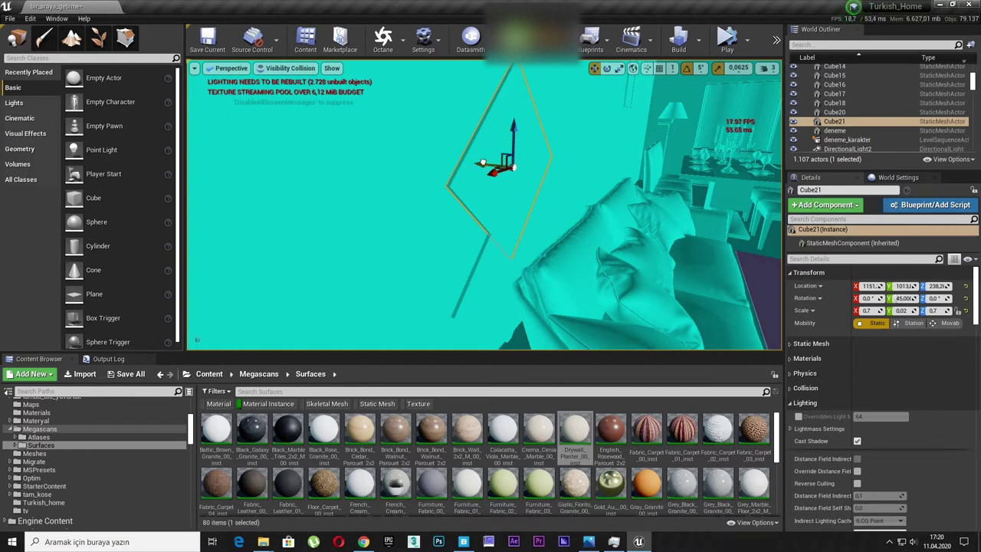
pyautogui.moveTo(483, 162); pyautogui.dragTo(457, 175)
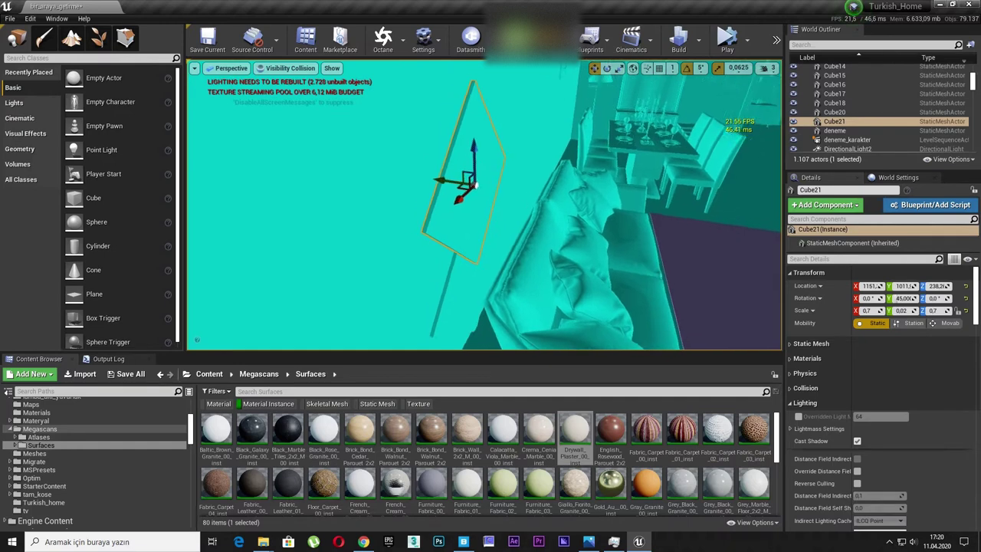
pyautogui.hotkey('ctrl', 'w')
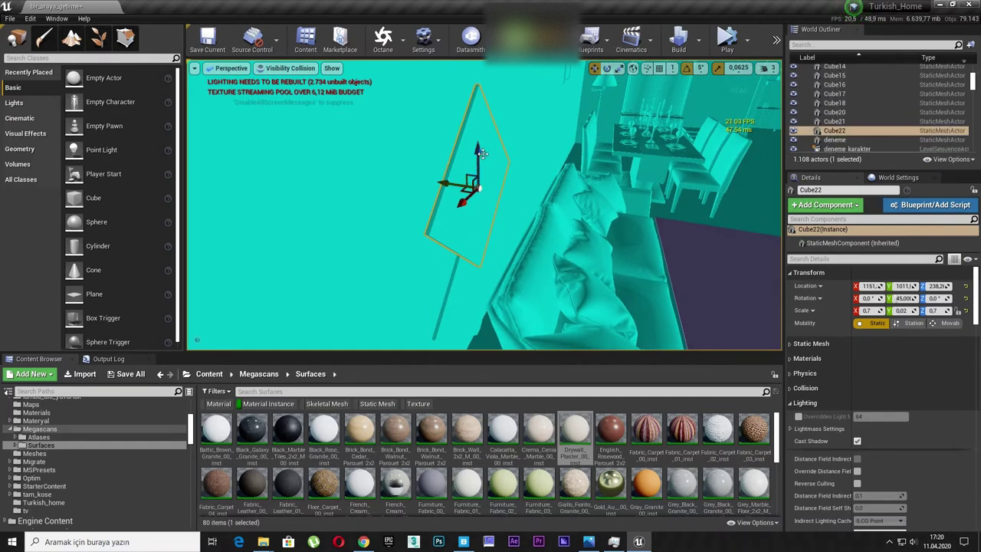
# Step: Raise Cube22 to Z 302.9 above Cube21, compare it with Cube20, and duplicate it
pyautogui.moveTo(478, 151)
pyautogui.mouseDown()
pyautogui.moveTo(474, 108)
pyautogui.moveTo(433, 144)
pyautogui.mouseUp()
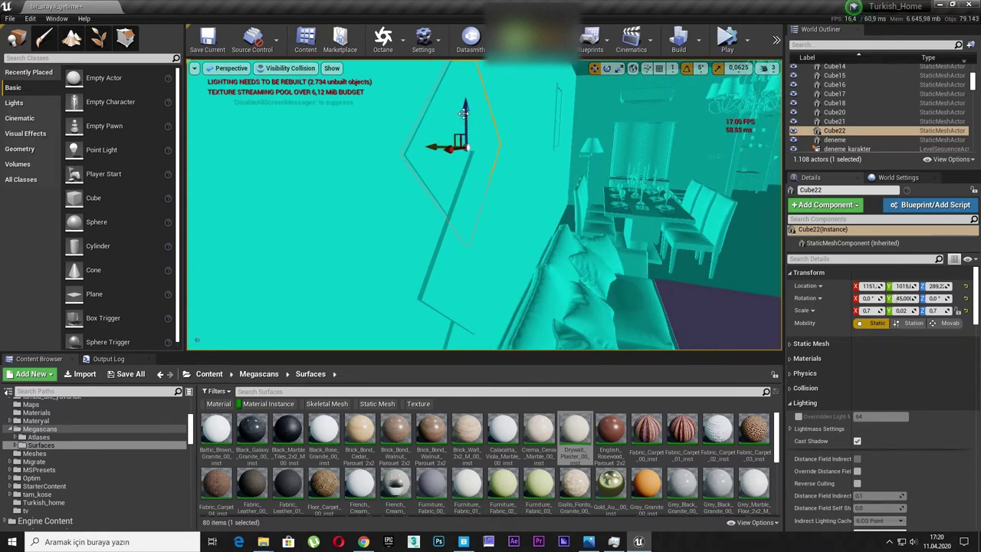
pyautogui.moveTo(467, 106); pyautogui.dragTo(467, 68)
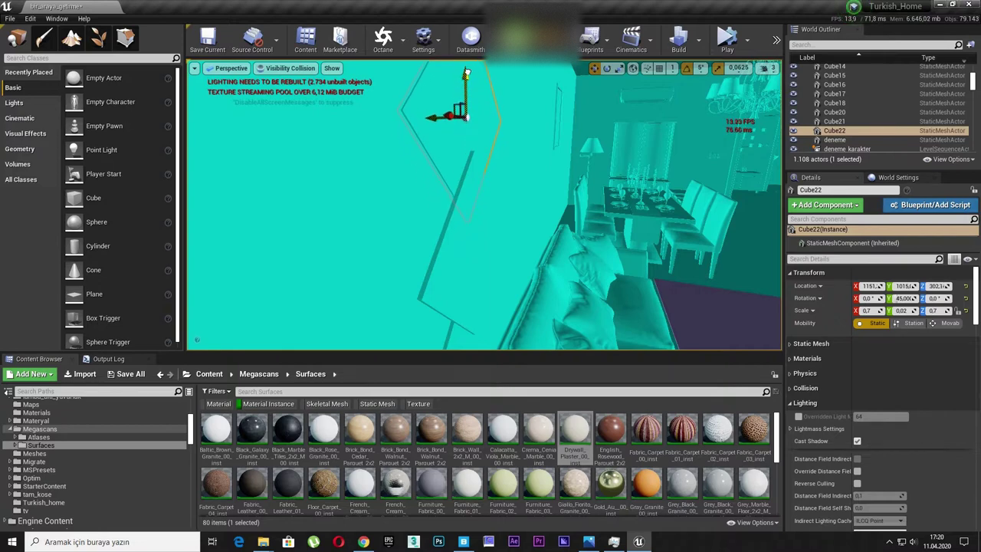
pyautogui.moveTo(467, 77)
pyautogui.mouseDown(button='right')
pyautogui.moveTo(419, 345)
pyautogui.moveTo(469, 90)
pyautogui.mouseUp(button='right')
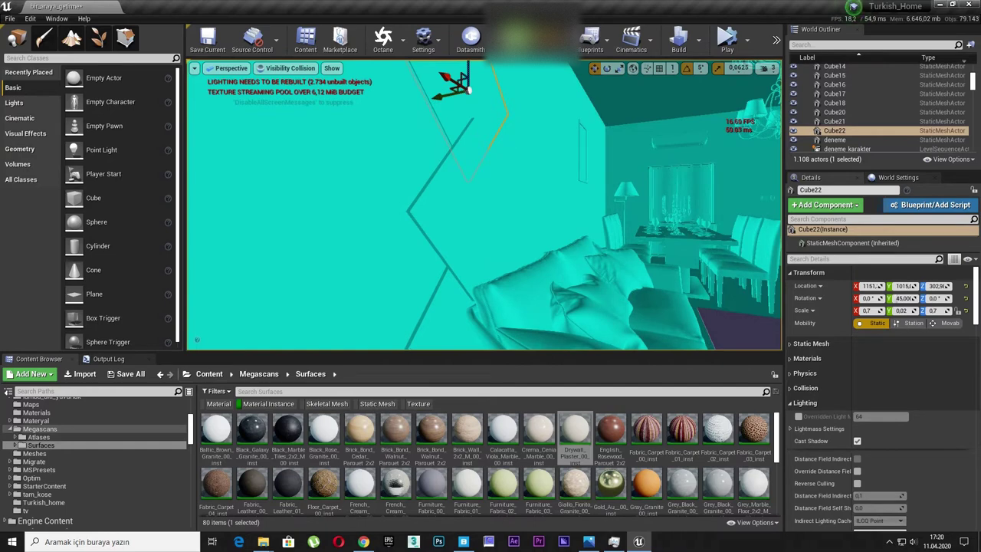
pyautogui.click(459, 306)
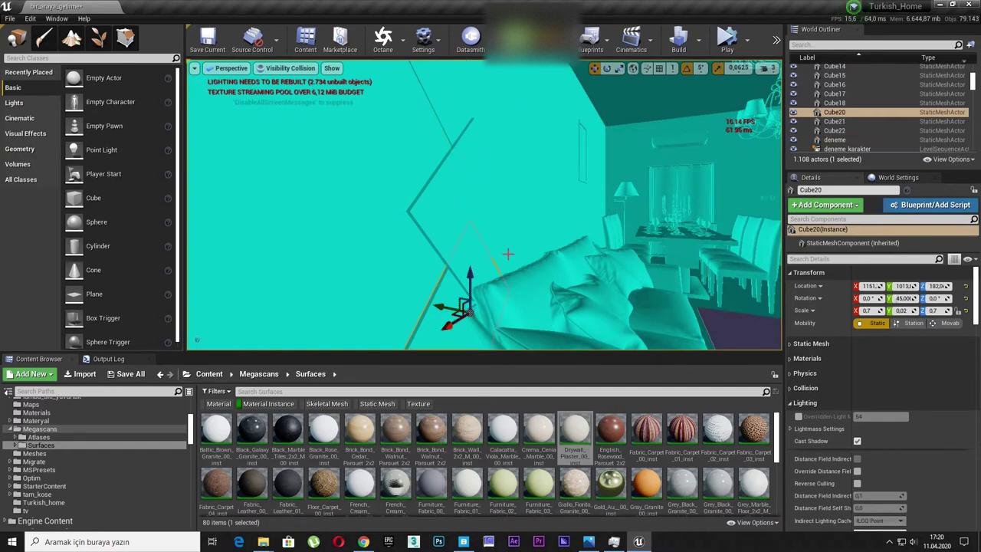
pyautogui.moveTo(475, 230)
pyautogui.mouseDown(button='right')
pyautogui.moveTo(490, 230)
pyautogui.moveTo(490, 199)
pyautogui.mouseUp(button='right')
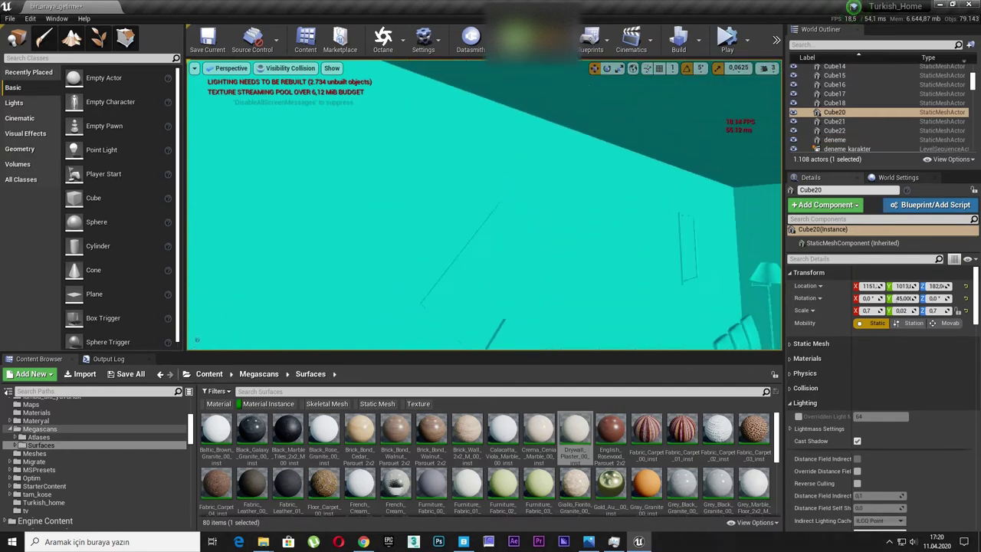
pyautogui.click(503, 257)
pyautogui.hotkey('ctrl', 'w')
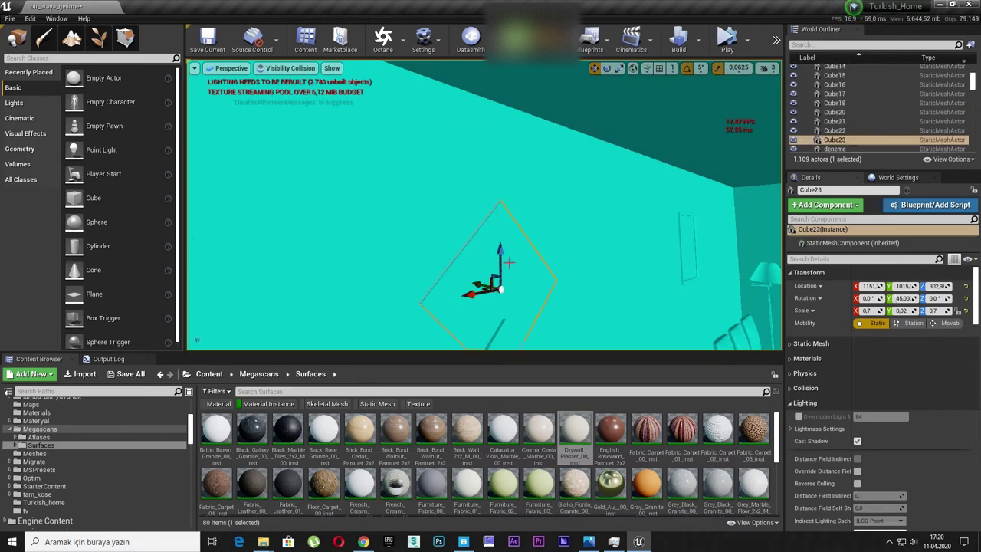
# Step: Lift the new copy Cube23 to Z 374.3 and line it up atop the column
pyautogui.moveTo(497, 258)
pyautogui.mouseDown()
pyautogui.moveTo(498, 121)
pyautogui.moveTo(492, 129)
pyautogui.mouseUp()
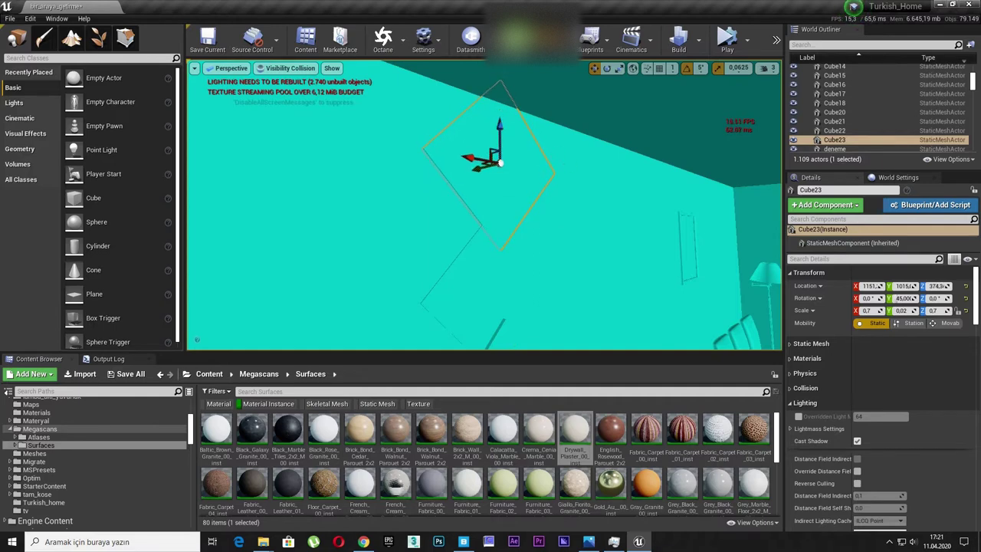
pyautogui.moveTo(570, 164); pyautogui.dragTo(613, 164, button='right')
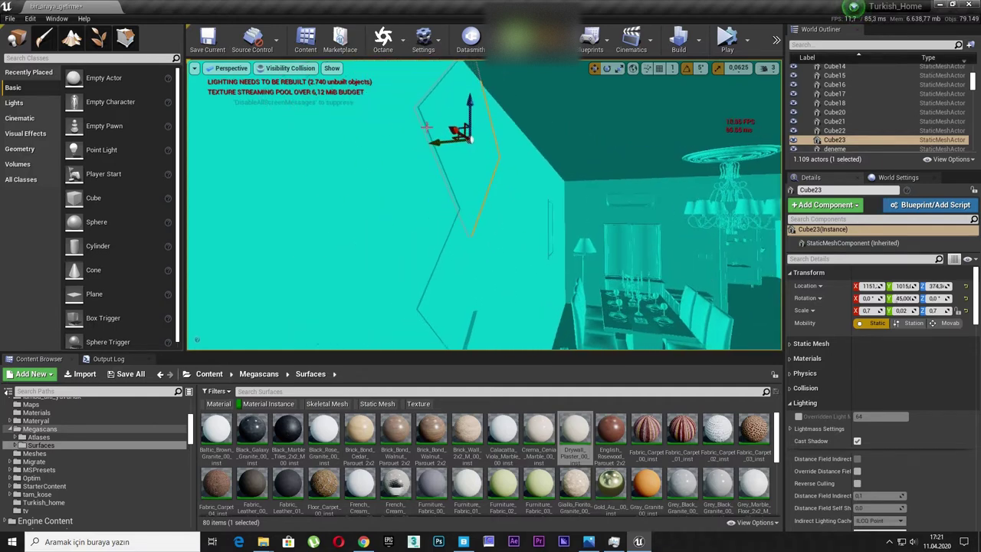
pyautogui.moveTo(437, 141); pyautogui.dragTo(439, 141)
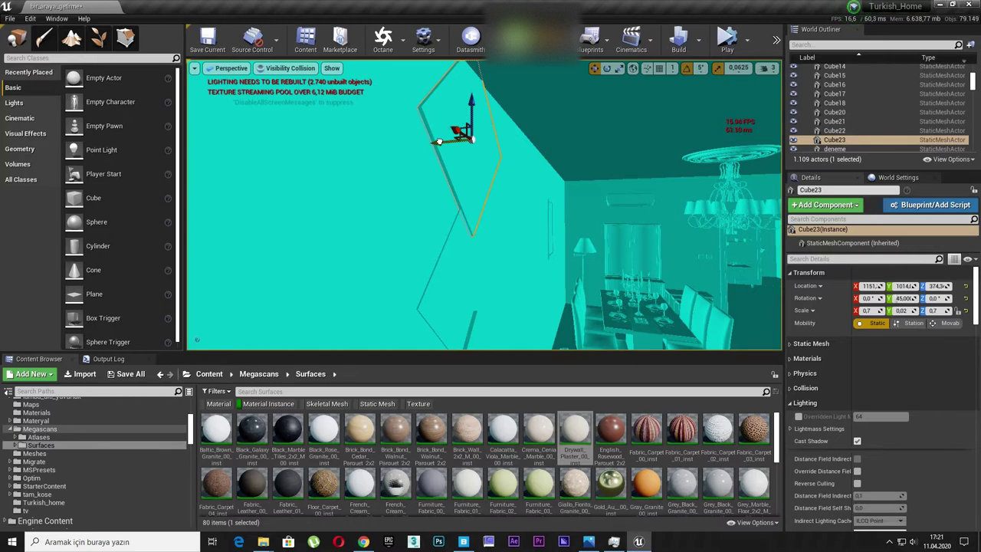
pyautogui.moveTo(528, 174); pyautogui.dragTo(528, 199, button='right')
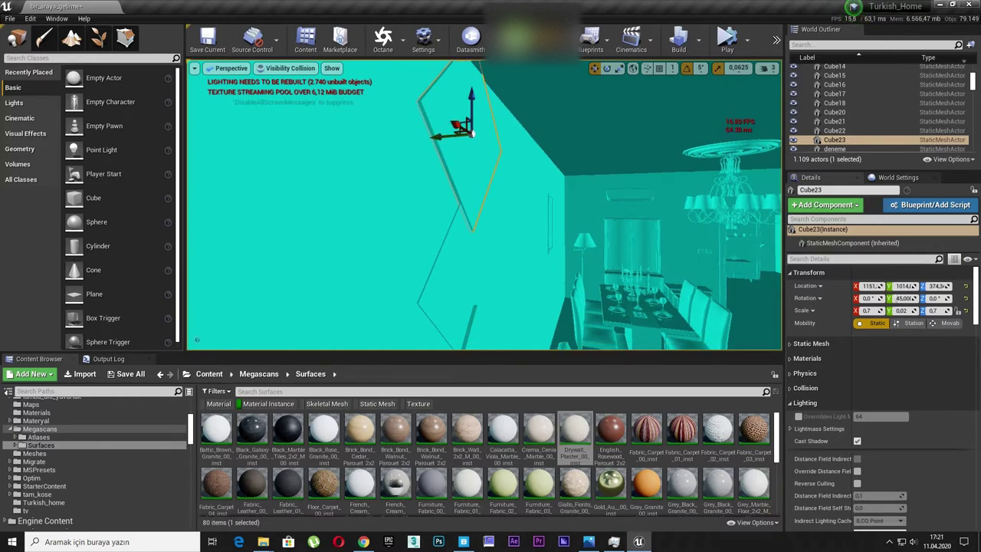
# Step: Switch the viewport to Lit view and look down at the sofa and wall panels
pyautogui.click(291, 68)
pyautogui.click(324, 101)
pyautogui.moveTo(471, 172)
pyautogui.mouseDown(button='right')
pyautogui.moveTo(471, 230)
pyautogui.moveTo(429, 230)
pyautogui.mouseUp(button='right')
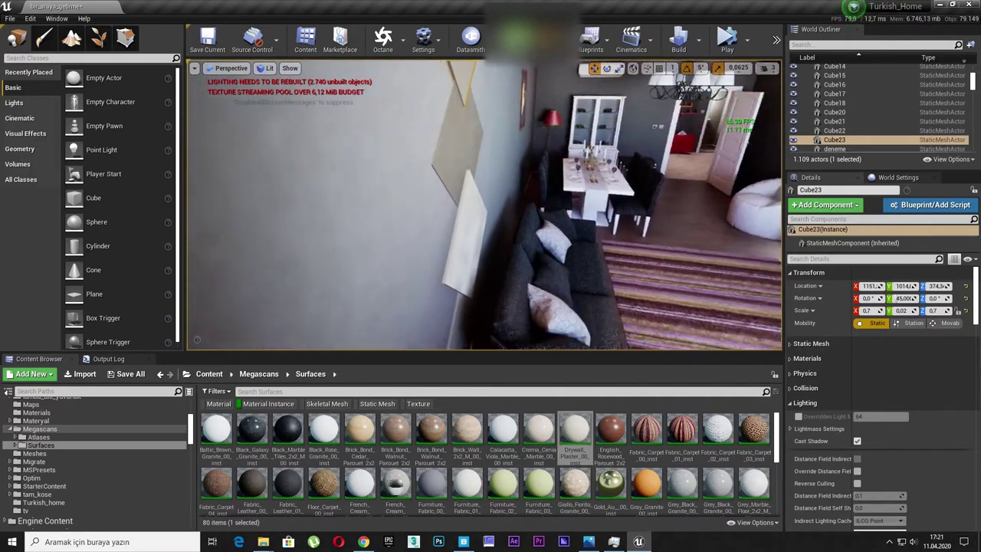
pyautogui.moveTo(429, 230); pyautogui.dragTo(423, 232, button='right')
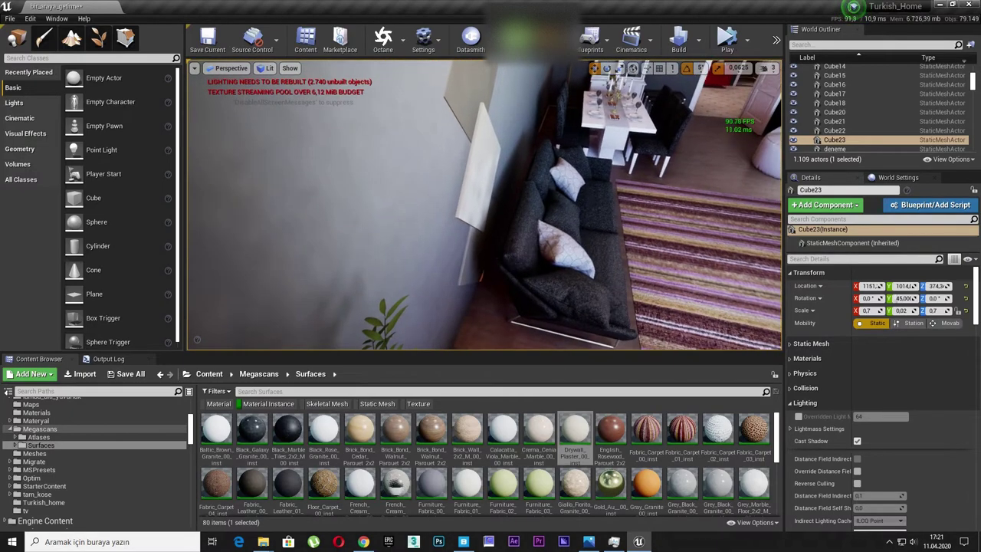
# Step: Select the four stacked panels Cube20, Cube21, Cube22 and Cube23 together and frame them
pyautogui.click(474, 254)
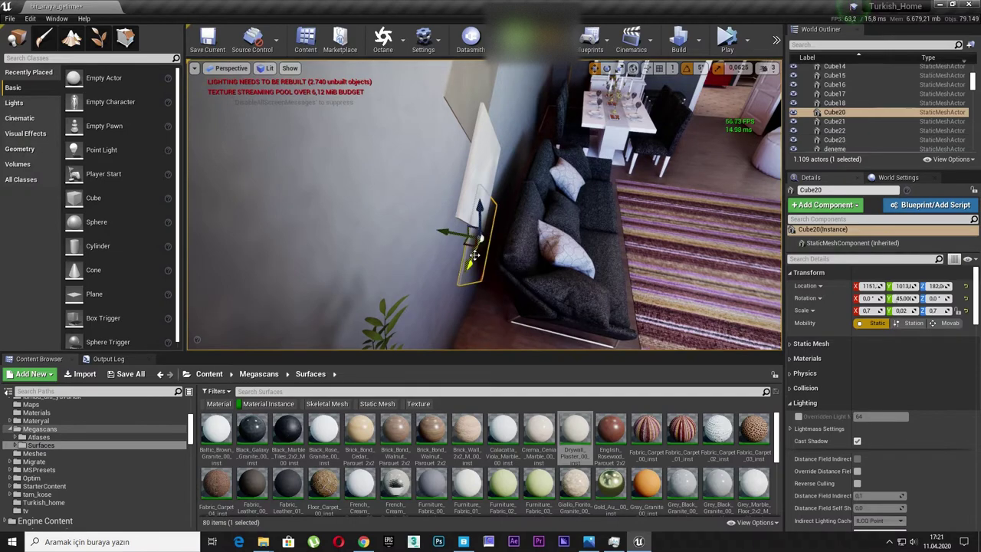
pyautogui.keyDown('ctrl'); pyautogui.click(474, 171); pyautogui.keyUp('ctrl')
pyautogui.click(540, 204)
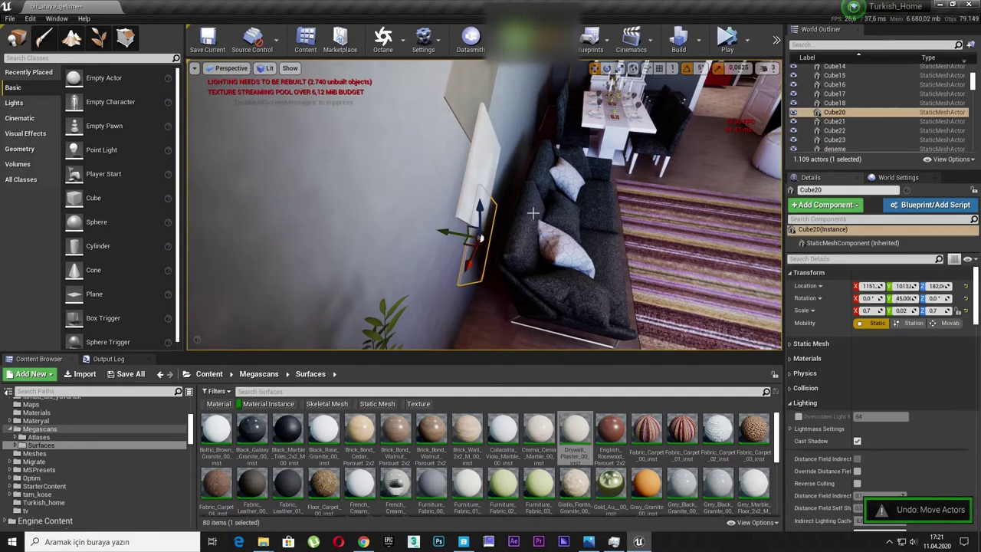
pyautogui.click(532, 214)
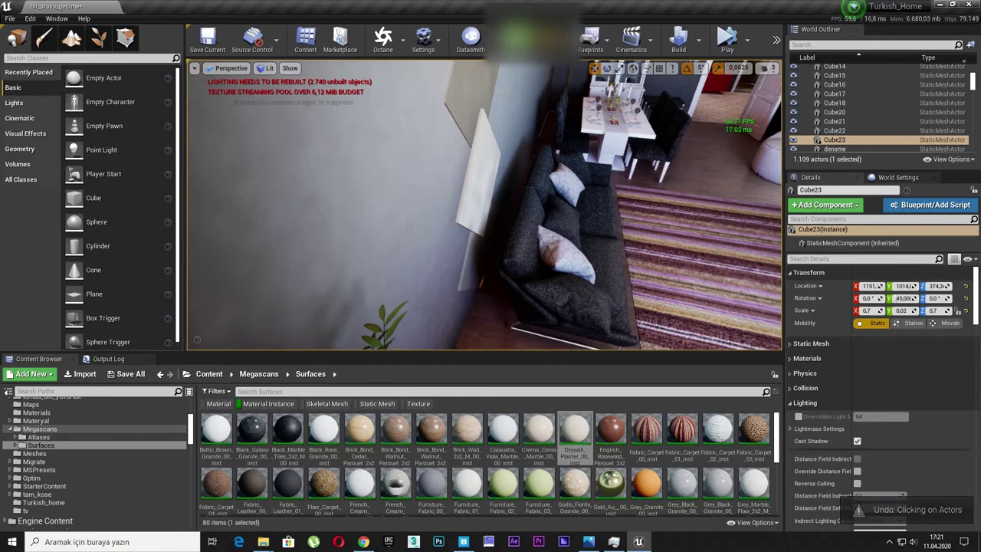
pyautogui.press('f')
pyautogui.keyDown('ctrl'); pyautogui.click(477, 227); pyautogui.keyUp('ctrl')
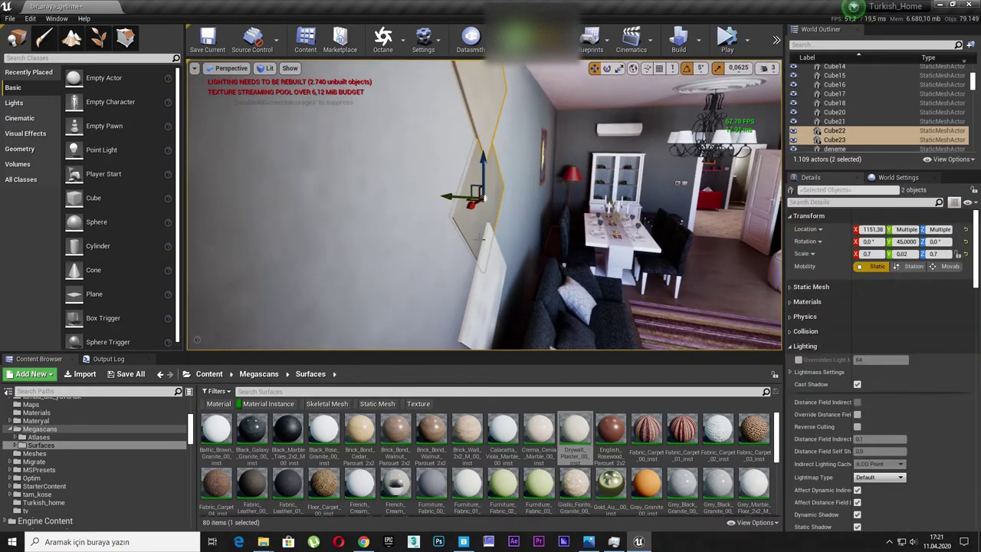
pyautogui.keyDown('ctrl'); pyautogui.click(479, 284); pyautogui.keyUp('ctrl')
pyautogui.press('f')
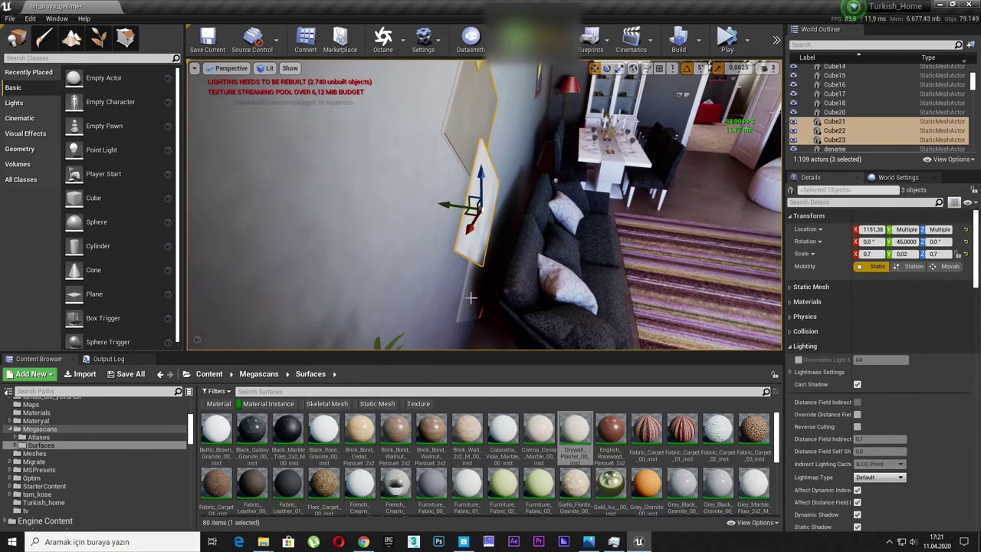
pyautogui.keyDown('ctrl'); pyautogui.click(475, 296); pyautogui.keyUp('ctrl')
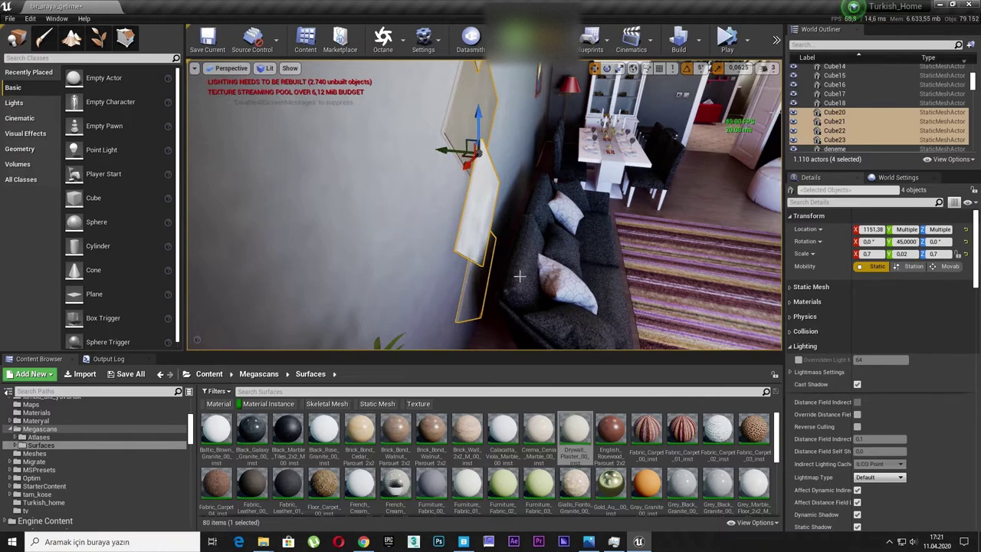
# Step: Duplicate the four panels and slide the copies sideways and down along the wall
pyautogui.press('f')
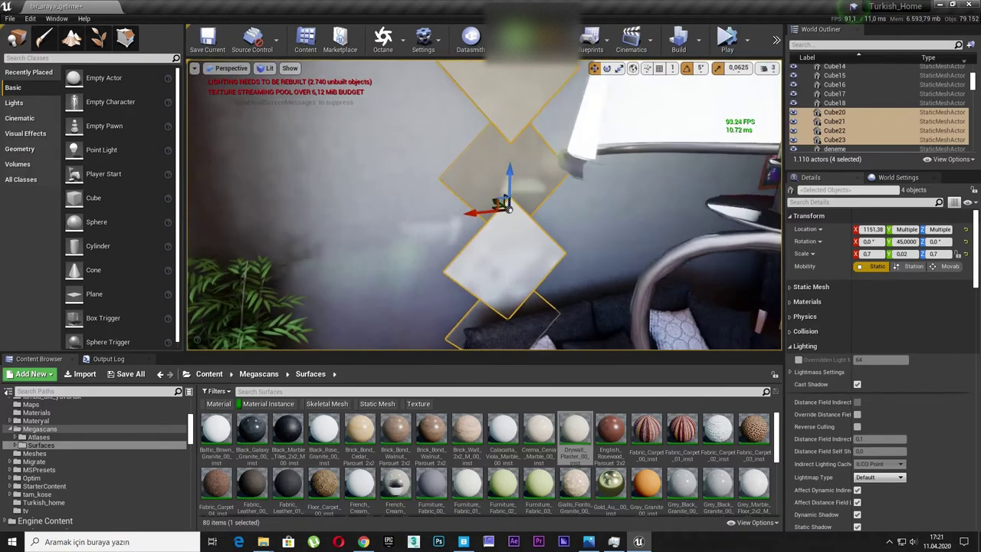
pyautogui.moveTo(543, 244); pyautogui.dragTo(542, 243, button='right')
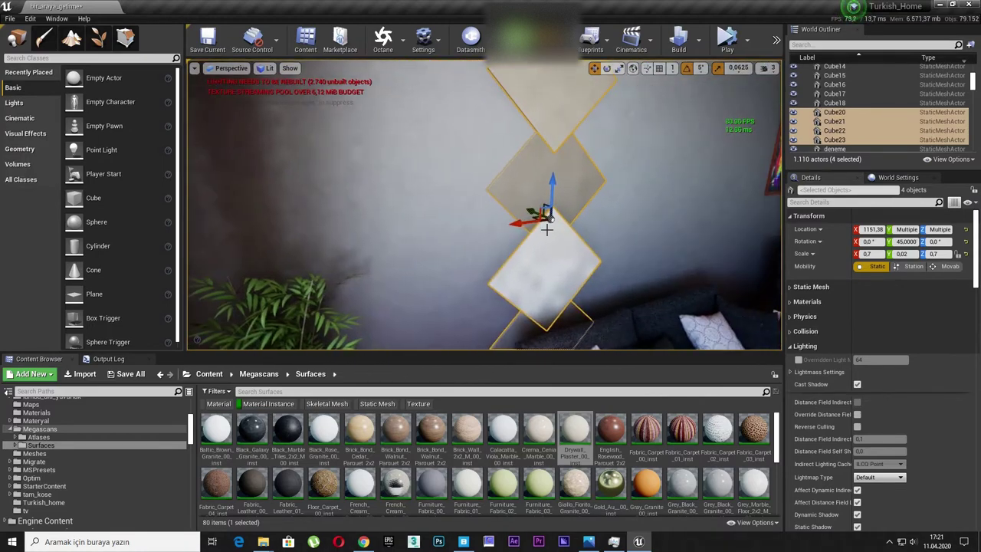
pyautogui.hotkey('ctrl', 'w')
pyautogui.moveTo(517, 218); pyautogui.dragTo(438, 234)
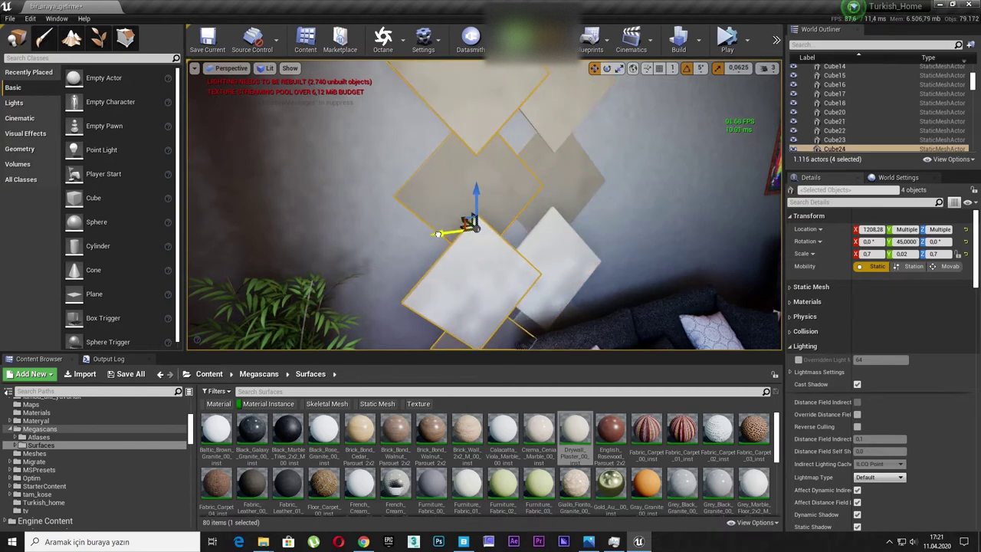
pyautogui.moveTo(438, 233); pyautogui.dragTo(402, 236)
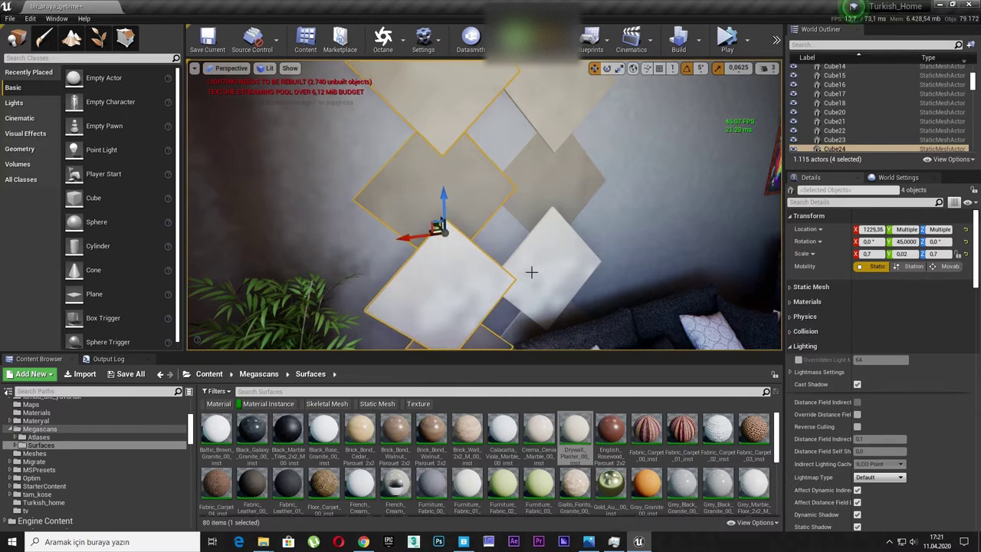
pyautogui.moveTo(531, 272); pyautogui.dragTo(460, 272, button='right')
pyautogui.moveTo(513, 199); pyautogui.dragTo(503, 245)
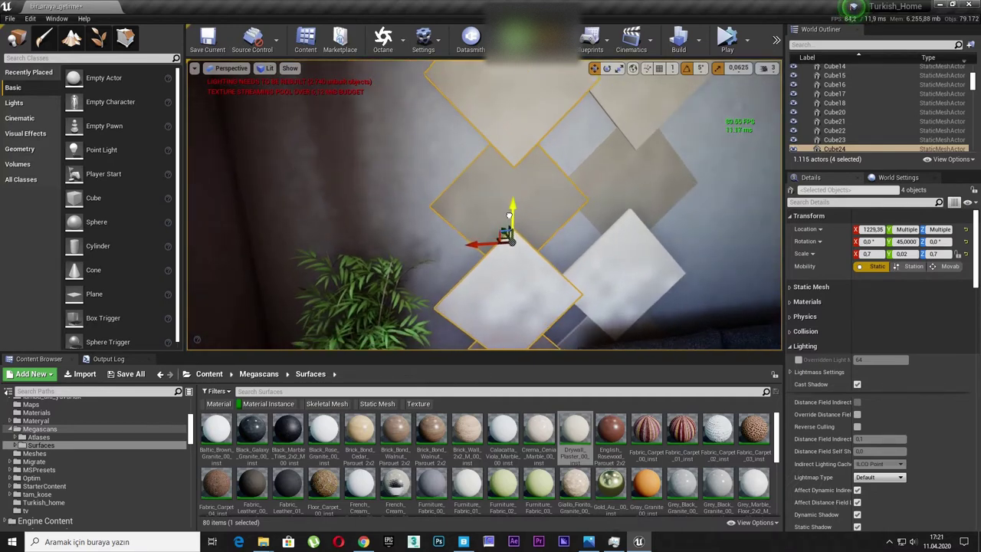
pyautogui.moveTo(503, 265); pyautogui.dragTo(449, 268)
# Step: Push the copied panels slightly out from the wall to X 1211.87 and lower them
pyautogui.press('f')
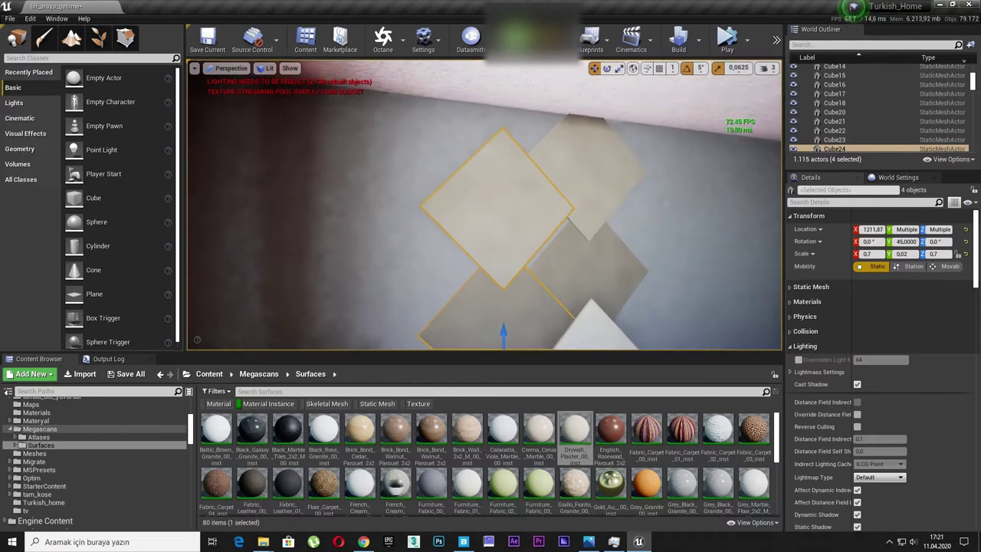
pyautogui.scroll(-5, 503, 230)
pyautogui.moveTo(503, 230)
pyautogui.mouseDown(button='right')
pyautogui.moveTo(459, 65)
pyautogui.moveTo(497, 201)
pyautogui.mouseUp(button='right')
pyautogui.press('f')
pyautogui.moveTo(496, 201)
pyautogui.keyDown('alt'); pyautogui.mouseDown()
pyautogui.moveTo(399, 201)
pyautogui.moveTo(460, 201)
pyautogui.moveTo(477, 245)
pyautogui.moveTo(461, 232)
pyautogui.mouseUp(); pyautogui.keyUp('alt')
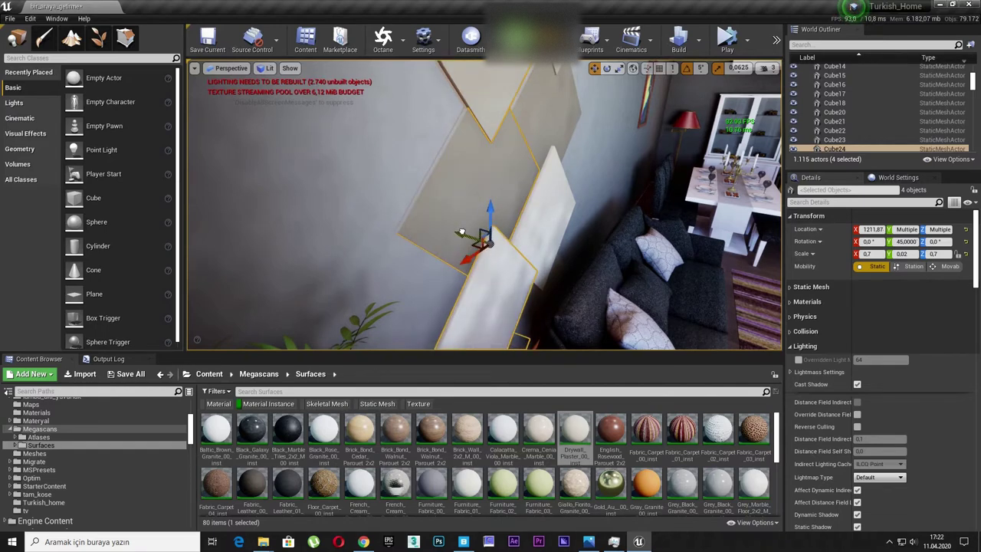
pyautogui.moveTo(460, 232); pyautogui.dragTo(463, 233)
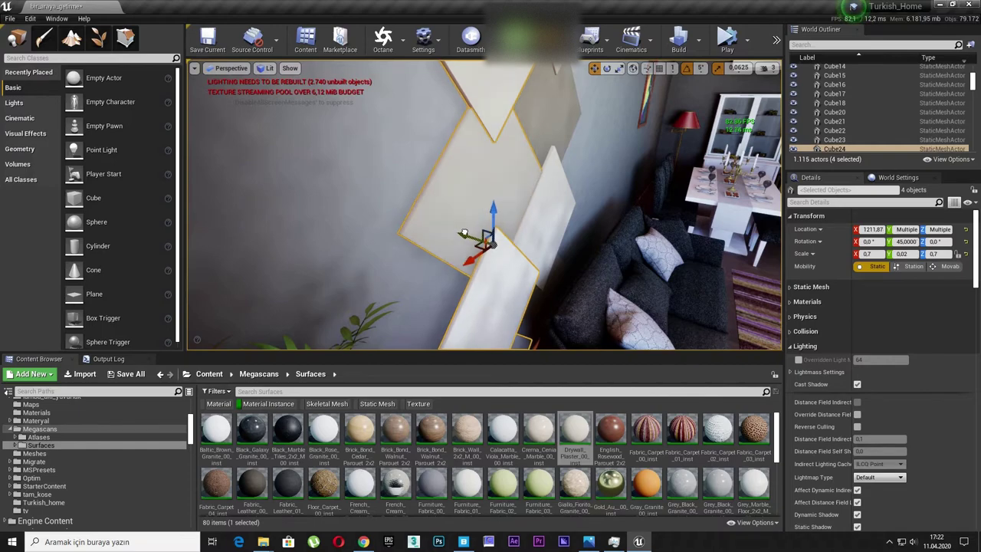
pyautogui.keyDown('alt'); pyautogui.moveTo(466, 231); pyautogui.dragTo(458, 236); pyautogui.keyUp('alt')
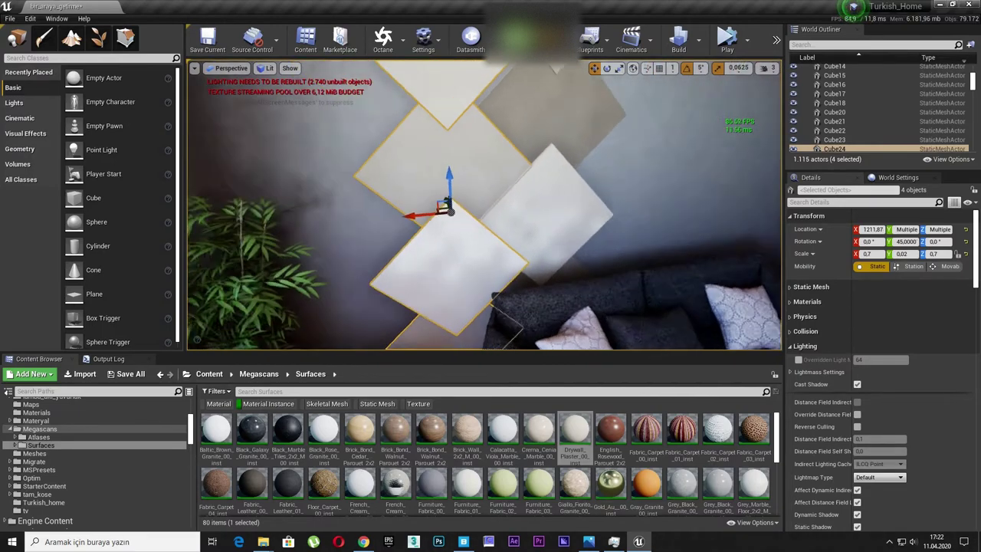
pyautogui.keyDown('alt'); pyautogui.moveTo(497, 175); pyautogui.dragTo(500, 188); pyautogui.keyUp('alt')
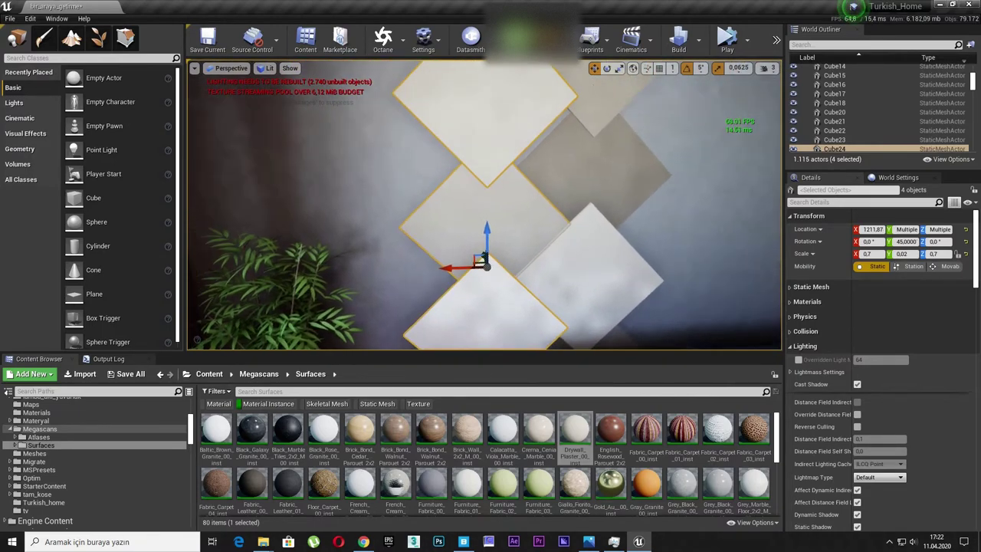
pyautogui.moveTo(487, 225); pyautogui.dragTo(485, 237)
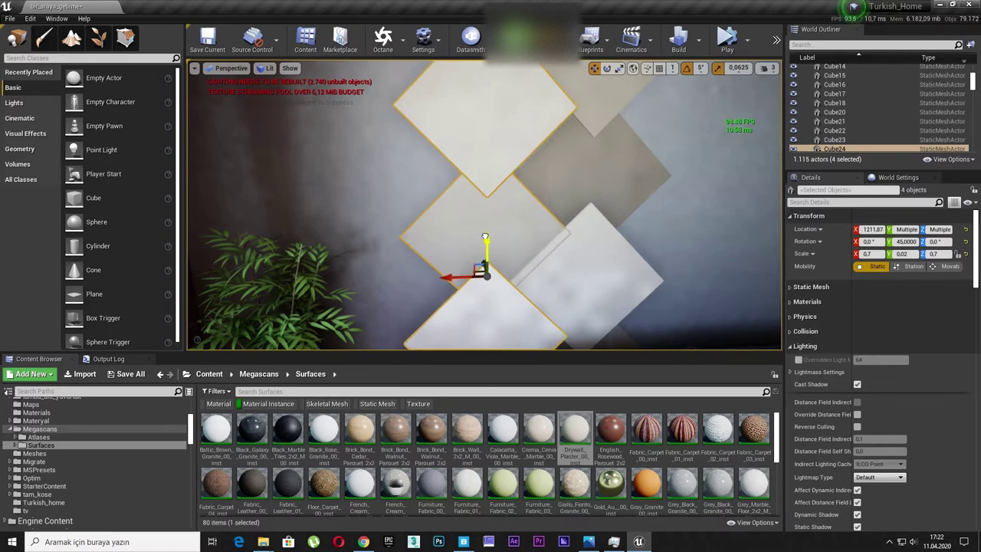
pyautogui.moveTo(531, 218)
pyautogui.keyDown('alt'); pyautogui.mouseDown()
pyautogui.moveTo(475, 230)
pyautogui.moveTo(543, 225)
pyautogui.mouseUp(); pyautogui.keyUp('alt')
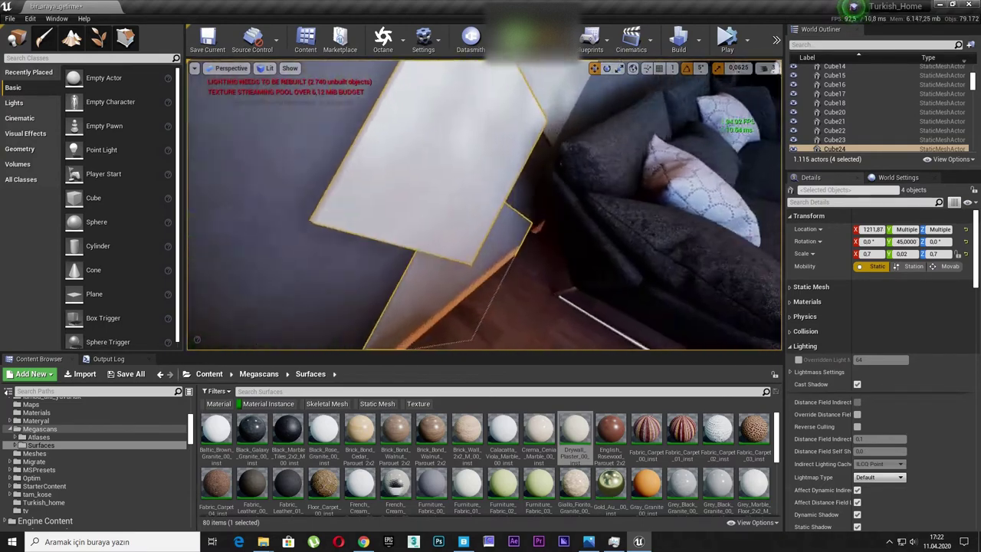
pyautogui.keyDown('alt'); pyautogui.moveTo(346, 92); pyautogui.dragTo(567, 122); pyautogui.keyUp('alt')
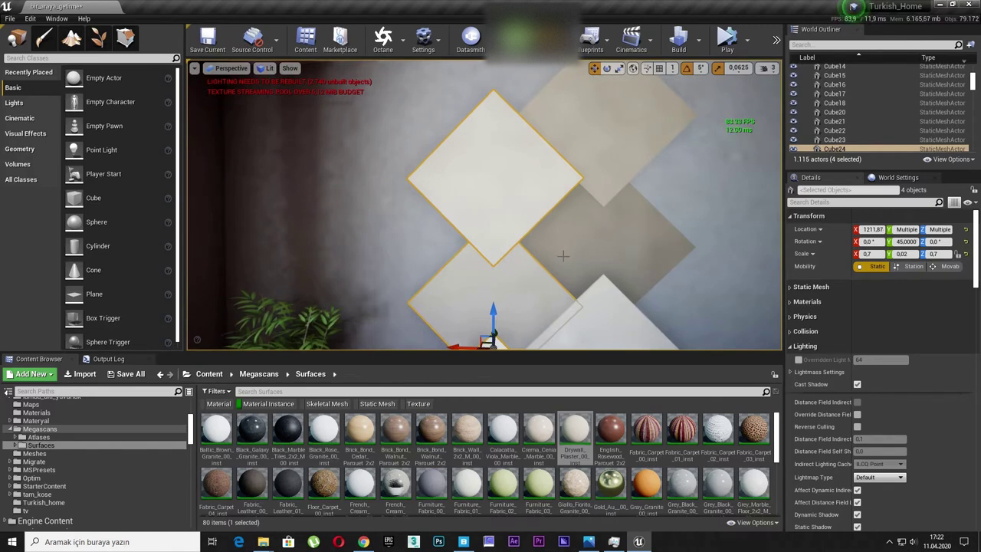
# Step: Select the panel set and try positions above the sofa, uncovering the painting
pyautogui.keyDown('ctrl'); pyautogui.click(595, 193); pyautogui.keyUp('ctrl')
pyautogui.keyDown('alt'); pyautogui.moveTo(595, 193); pyautogui.dragTo(643, 199); pyautogui.keyUp('alt')
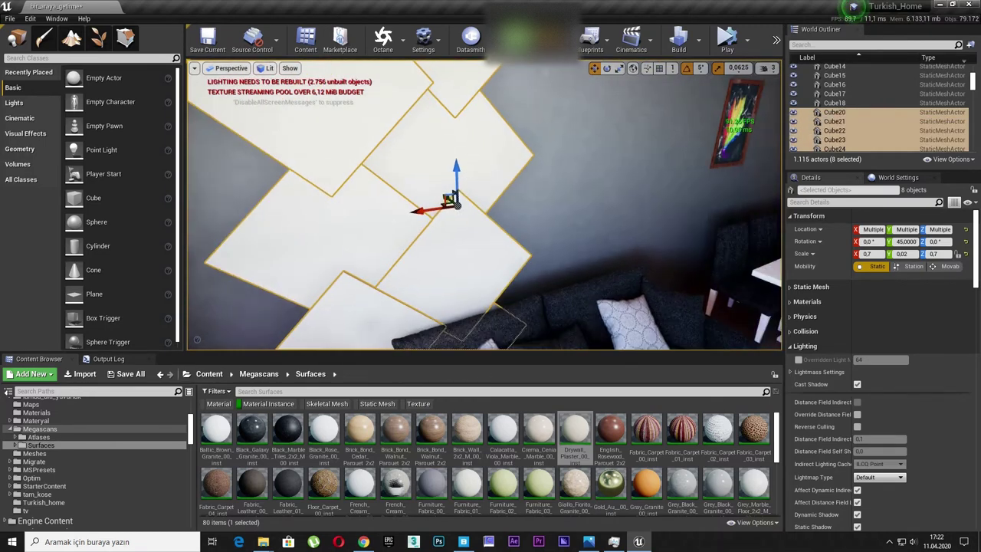
pyautogui.moveTo(450, 200); pyautogui.dragTo(442, 214)
pyautogui.moveTo(409, 201); pyautogui.dragTo(650, 177)
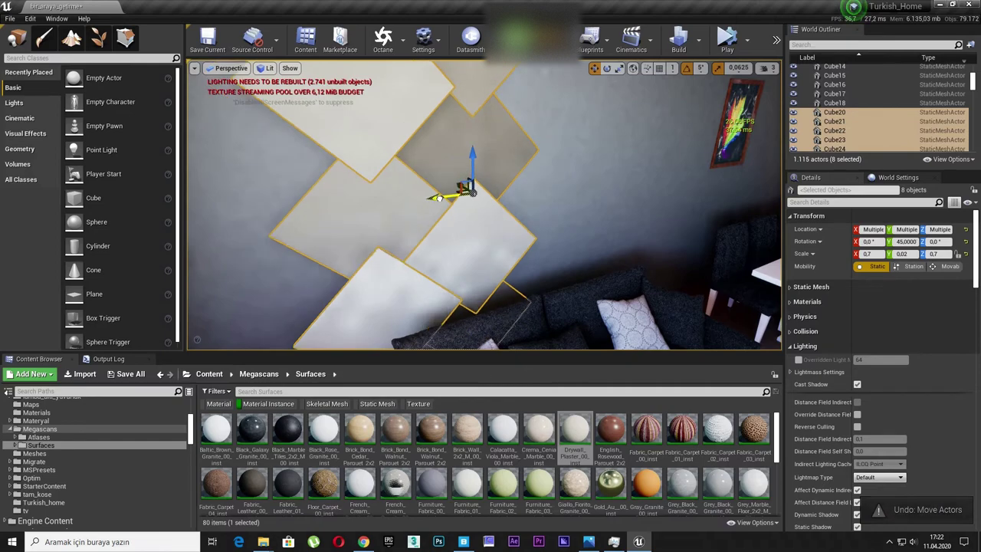
pyautogui.moveTo(650, 177); pyautogui.dragTo(557, 130, button='right')
pyautogui.moveTo(563, 132); pyautogui.dragTo(488, 150)
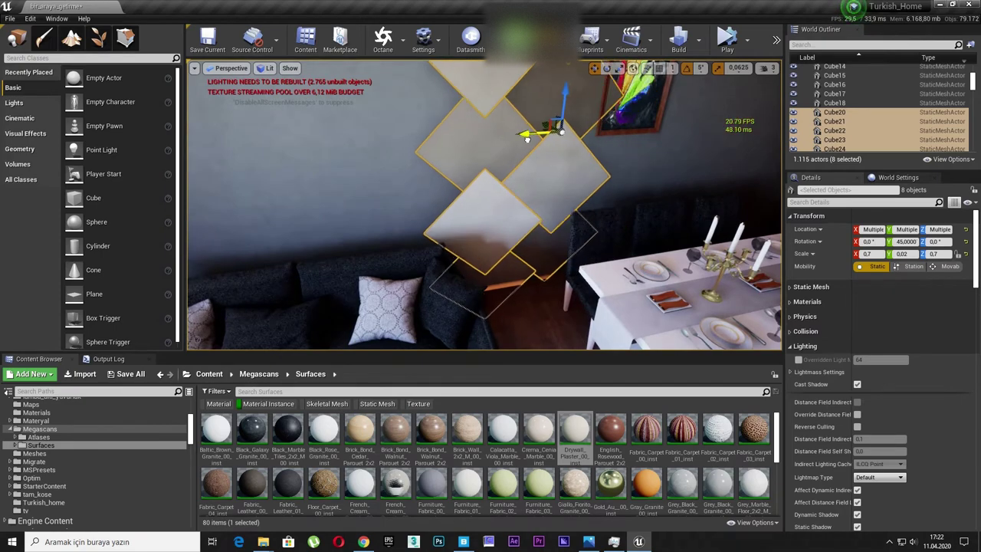
pyautogui.moveTo(488, 150); pyautogui.dragTo(573, 215, button='right')
pyautogui.keyDown('ctrl'); pyautogui.click(489, 198); pyautogui.keyUp('ctrl')
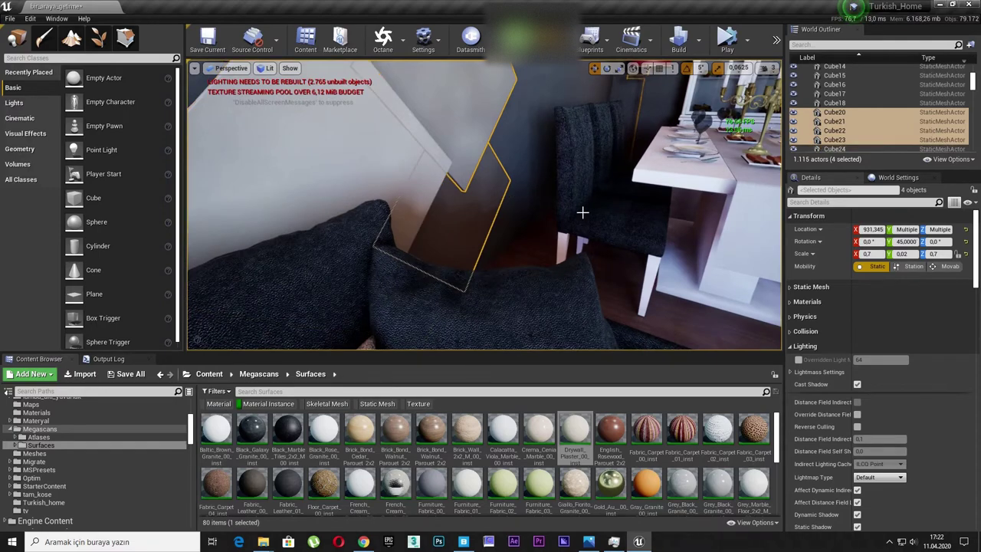
pyautogui.click(582, 212)
pyautogui.moveTo(585, 212); pyautogui.dragTo(585, 212, button='right')
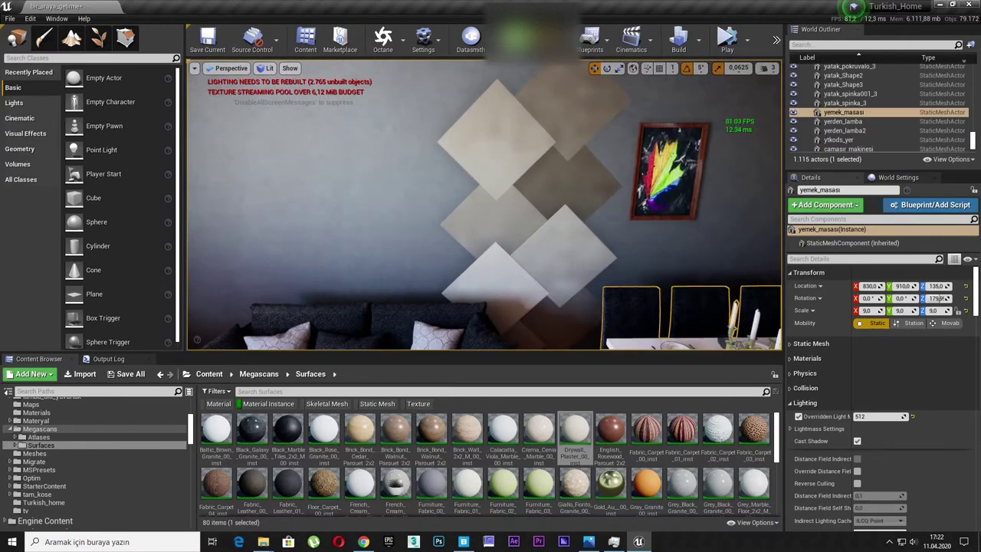
# Step: Select all eight diamond tiles and slide the cluster right toward the red lamp, X 931.345
pyautogui.click(568, 230)
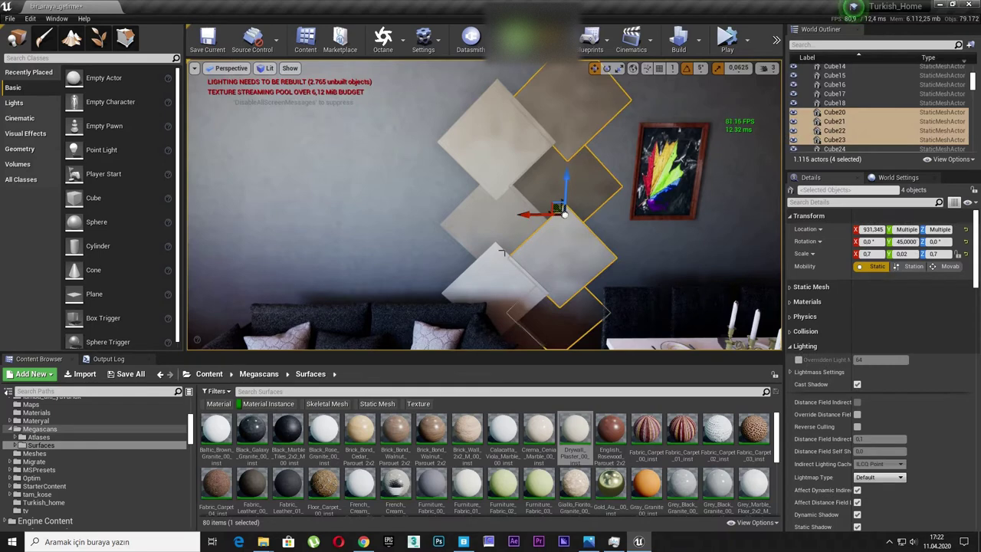
pyautogui.keyDown('ctrl'); pyautogui.click(493, 244); pyautogui.keyUp('ctrl')
pyautogui.moveTo(493, 244); pyautogui.dragTo(523, 221, button='right')
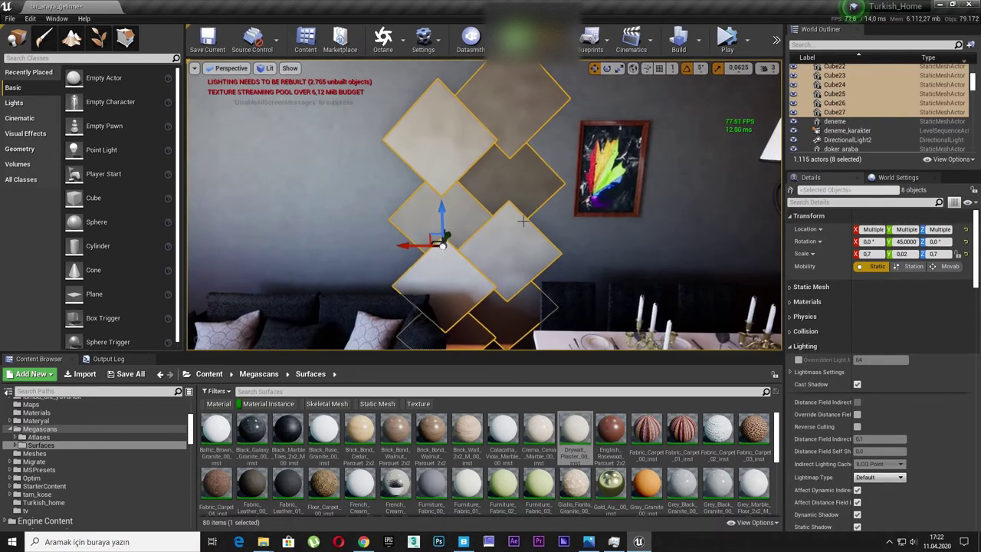
pyautogui.keyDown('alt'); pyautogui.middleClick(475, 228); pyautogui.keyUp('alt')
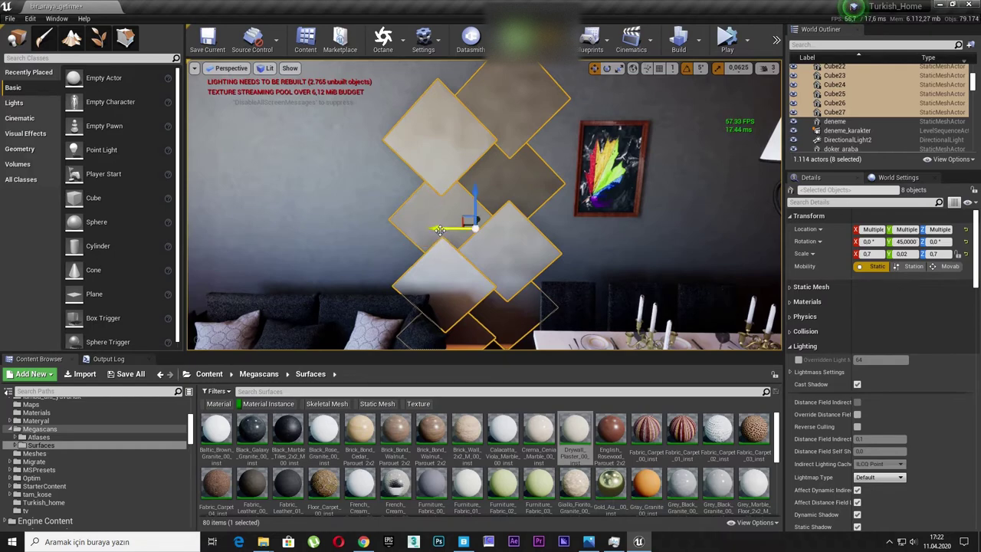
pyautogui.moveTo(445, 228); pyautogui.dragTo(460, 236, button='right')
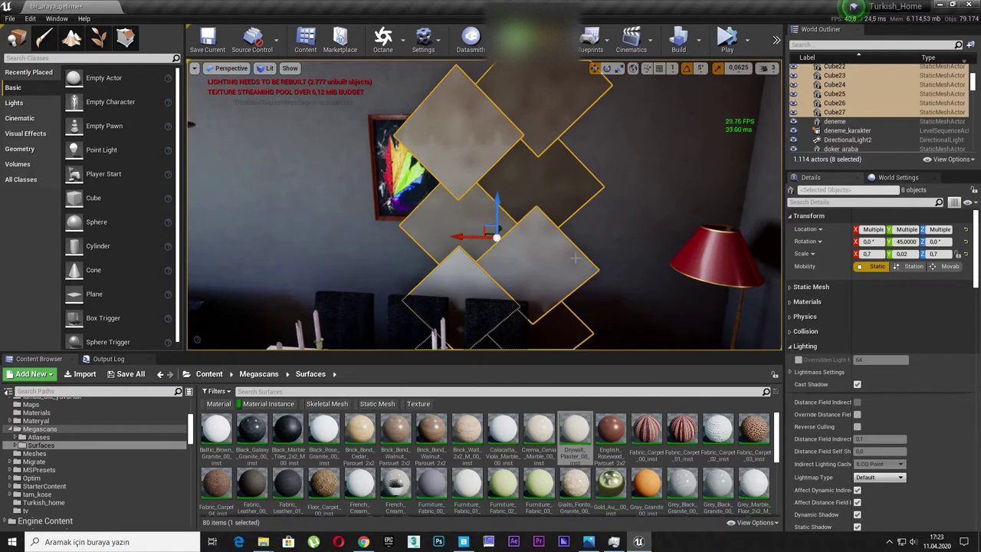
pyautogui.moveTo(460, 236); pyautogui.dragTo(630, 237)
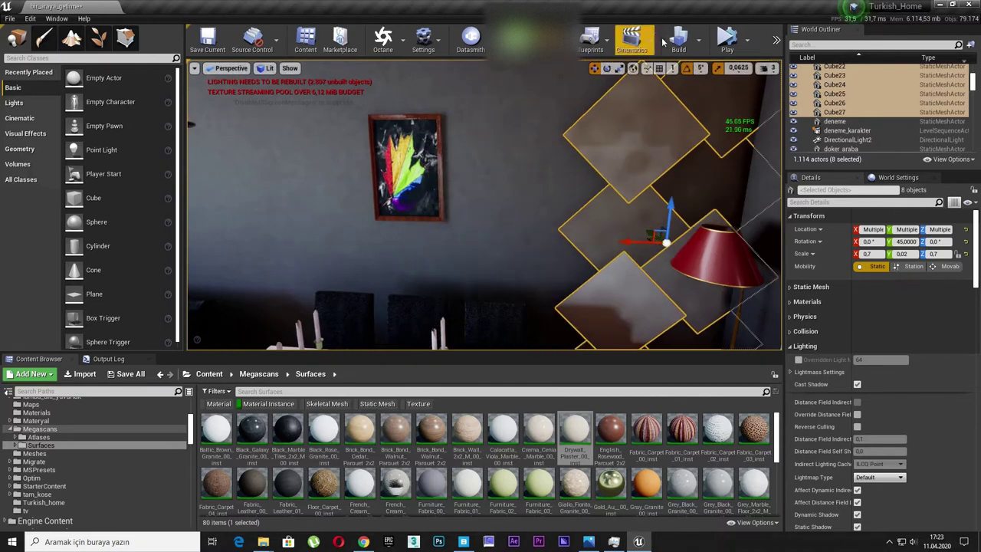
pyautogui.click(703, 45)
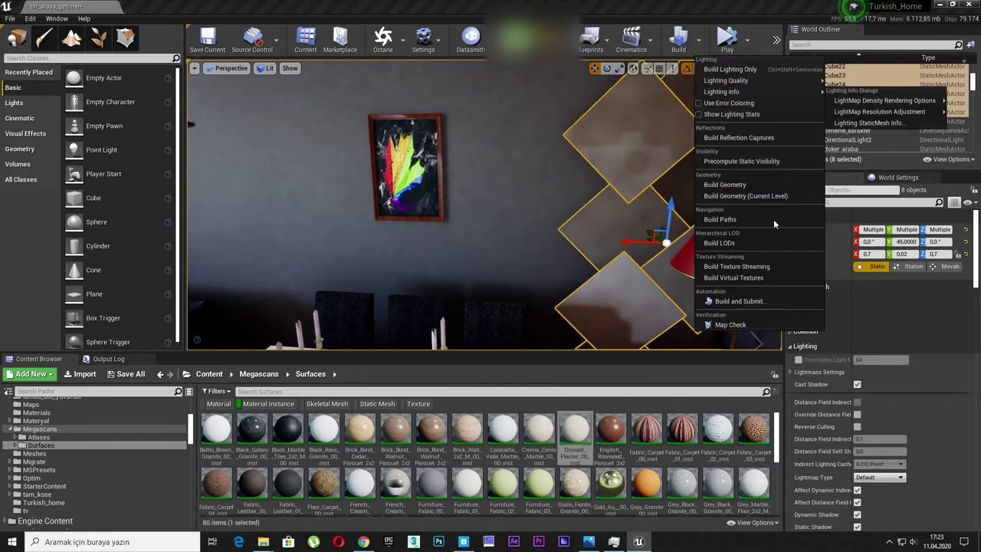
# Step: Run Build Texture Streaming, then view the panel cluster above the red lamp
pyautogui.click(779, 266)
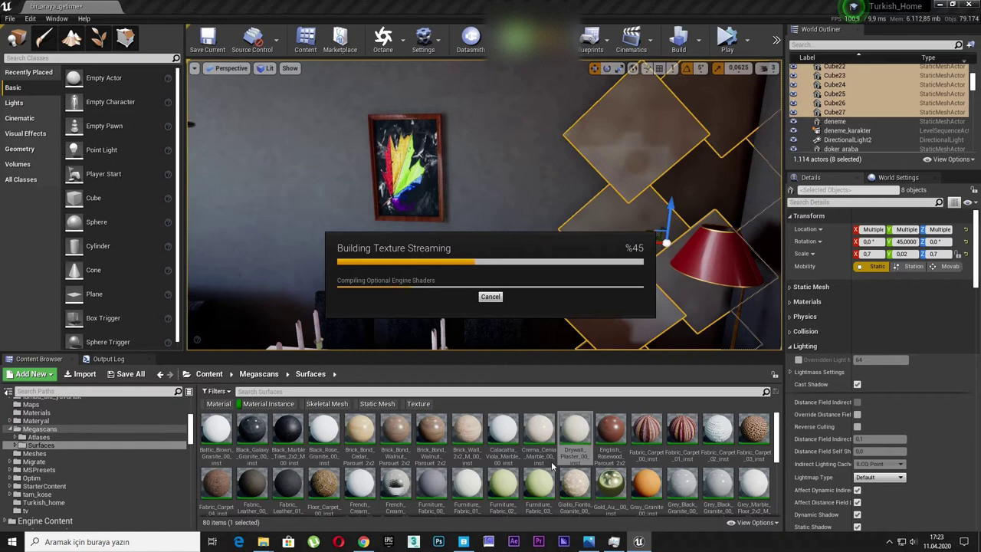
pyautogui.moveTo(536, 307)
pyautogui.mouseDown(button='right')
pyautogui.moveTo(498, 230)
pyautogui.moveTo(475, 214)
pyautogui.moveTo(429, 214)
pyautogui.moveTo(414, 199)
pyautogui.moveTo(417, 218)
pyautogui.moveTo(414, 188)
pyautogui.mouseUp(button='right')
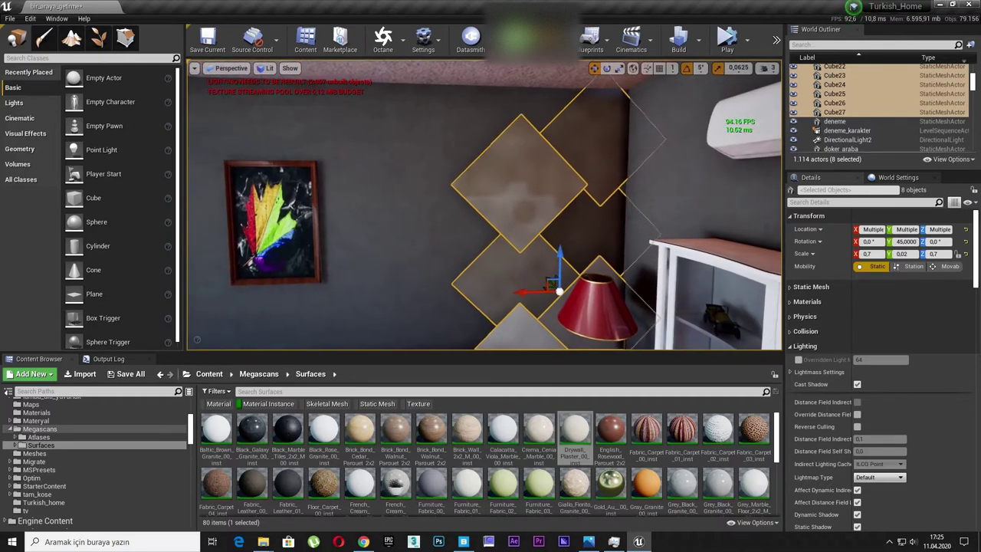
# Step: Nudge the eight panels left, then duplicate them and slide the copies left along the wall
pyautogui.moveTo(483, 220); pyautogui.dragTo(471, 233, button='right')
pyautogui.moveTo(536, 267); pyautogui.dragTo(489, 266)
pyautogui.moveTo(489, 266)
pyautogui.mouseDown(button='right')
pyautogui.moveTo(460, 268)
pyautogui.moveTo(490, 268)
pyautogui.mouseUp(button='right')
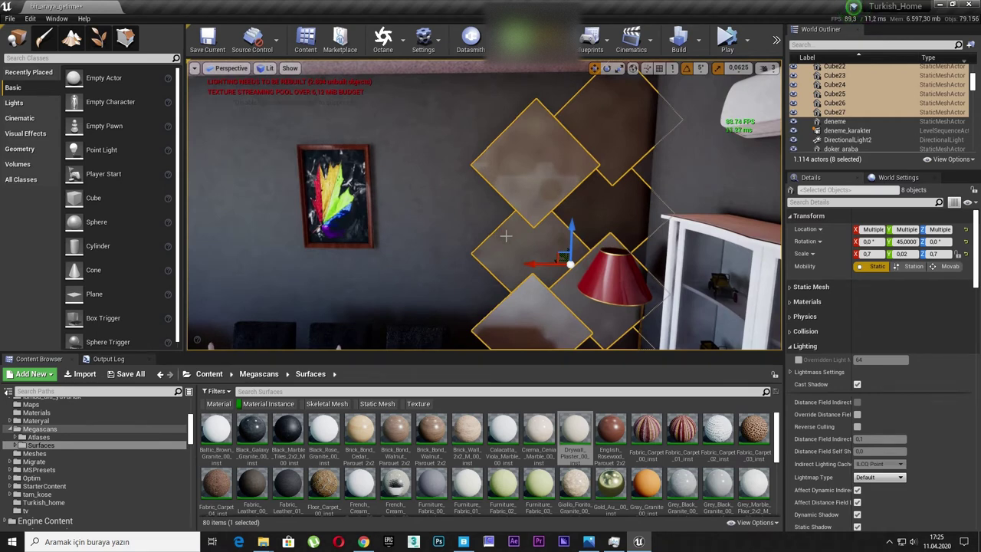
pyautogui.hotkey('ctrl', 'w')
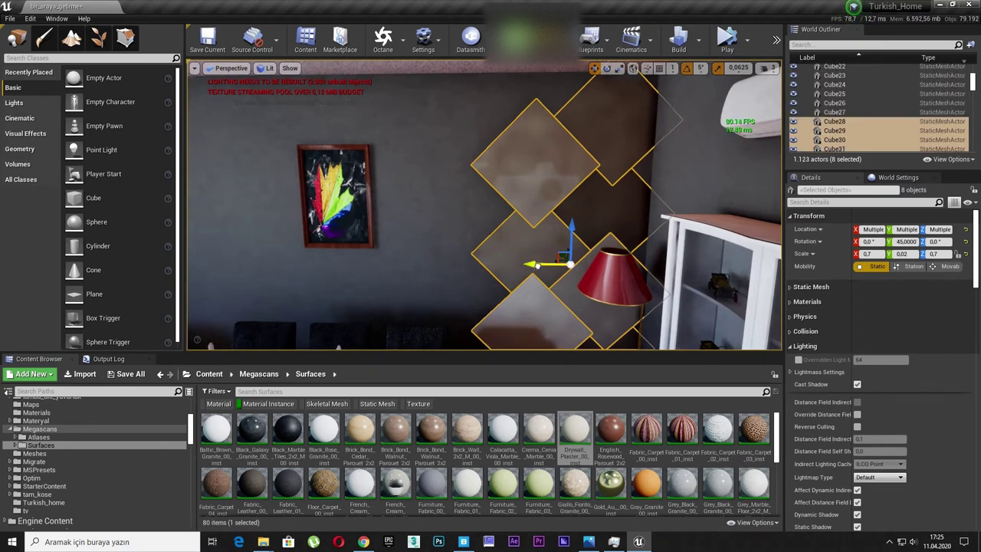
pyautogui.moveTo(536, 265); pyautogui.dragTo(386, 262)
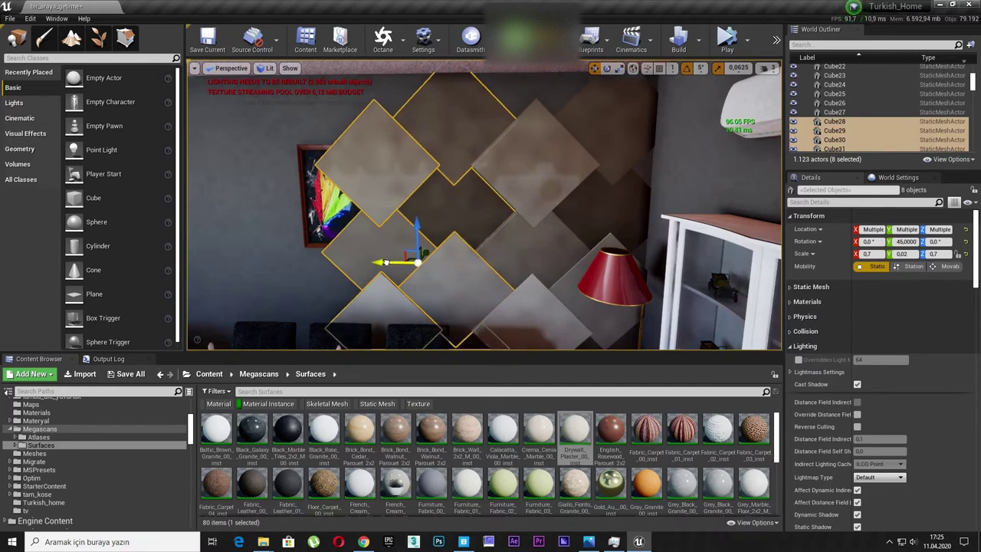
# Step: Paste one location onto all selected panels, then undo the paste
pyautogui.moveTo(414, 263)
pyautogui.keyDown('alt'); pyautogui.mouseDown()
pyautogui.moveTo(536, 253)
pyautogui.moveTo(433, 264)
pyautogui.mouseUp(); pyautogui.keyUp('alt')
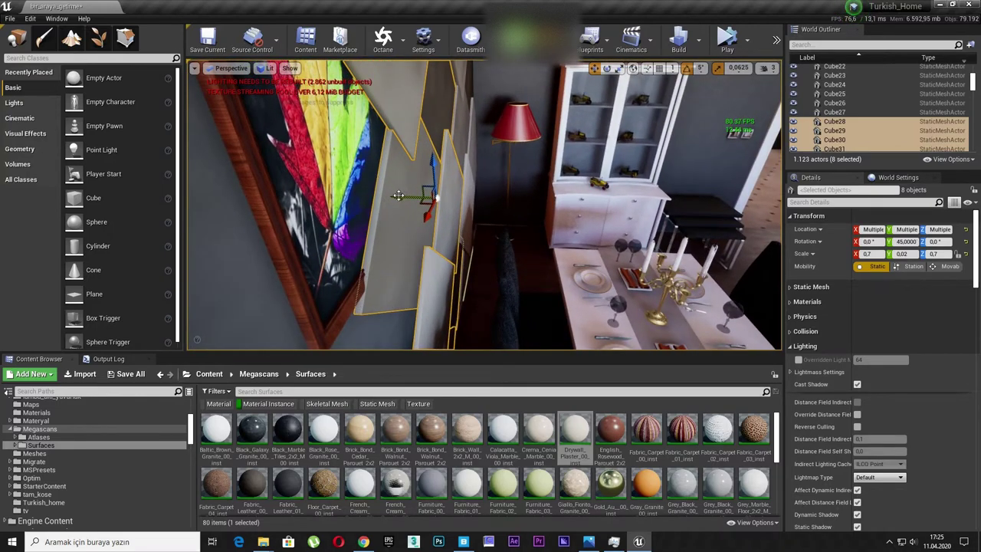
pyautogui.moveTo(397, 196)
pyautogui.keyDown('alt'); pyautogui.mouseDown()
pyautogui.moveTo(463, 342)
pyautogui.moveTo(444, 307)
pyautogui.moveTo(656, 204)
pyautogui.mouseUp(); pyautogui.keyUp('alt')
pyautogui.rightClick(817, 230)
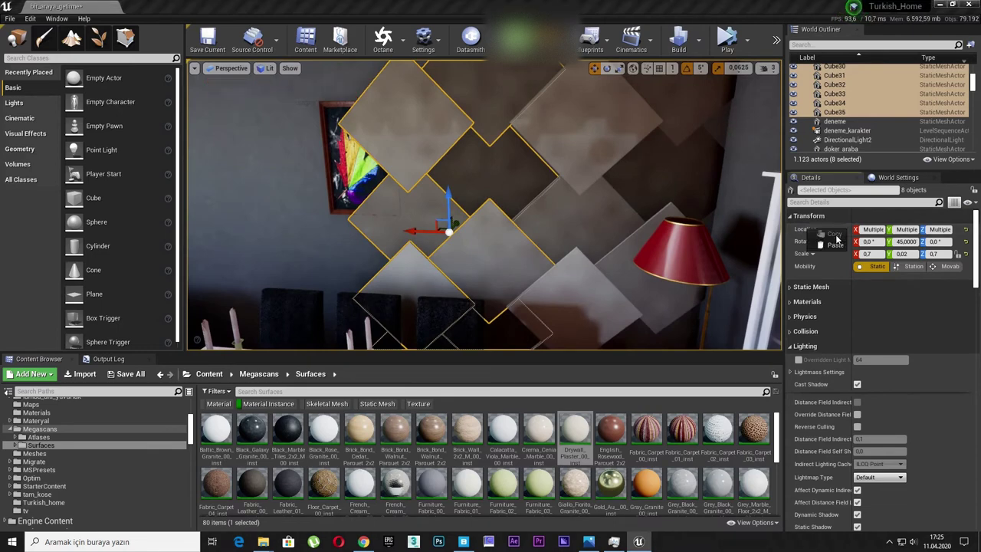
pyautogui.click(834, 244)
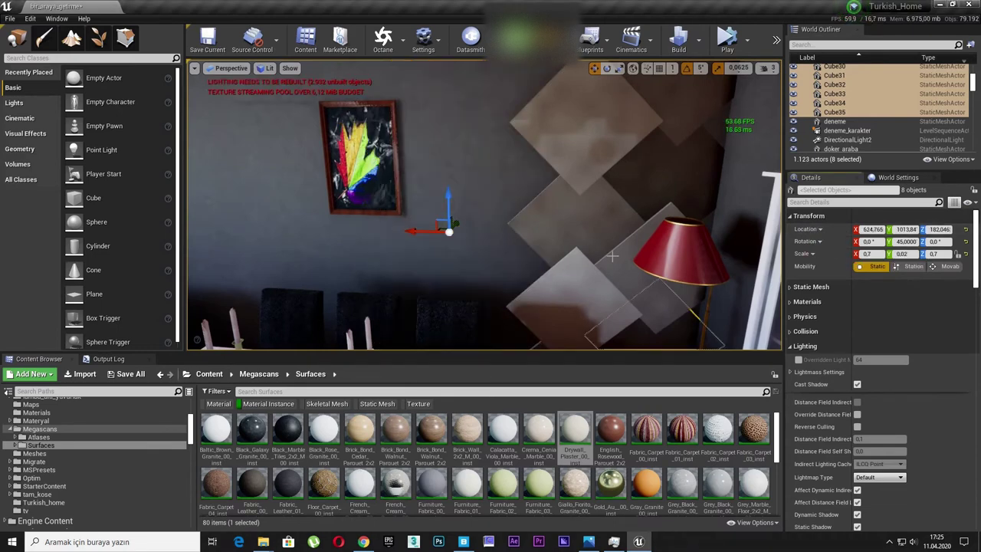
pyautogui.hotkey('ctrl', 'z')
# Step: Duplicate the selected panels again and slide the new set left along the wall
pyautogui.keyDown('alt'); pyautogui.moveTo(541, 247); pyautogui.dragTo(582, 230); pyautogui.keyUp('alt')
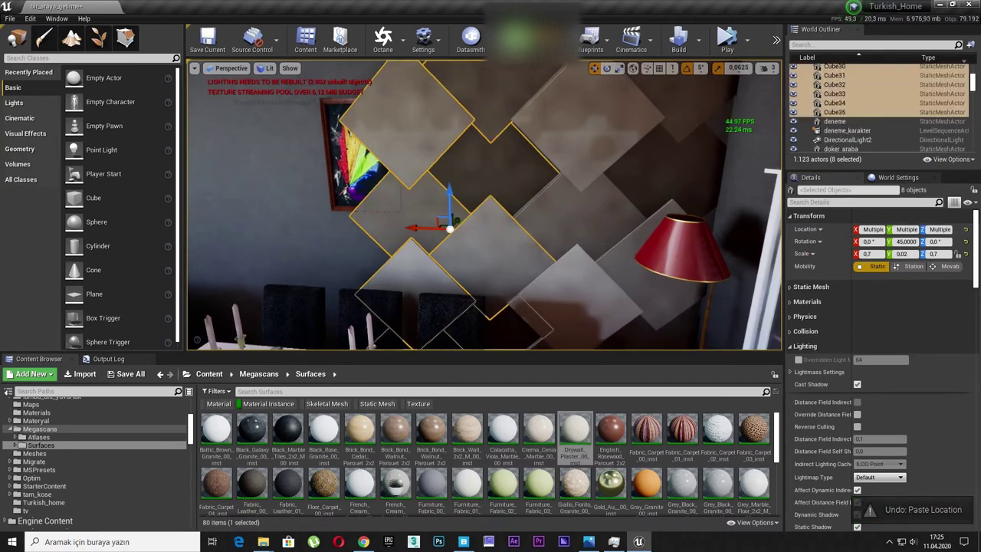
pyautogui.moveTo(484, 229)
pyautogui.mouseDown(button='right')
pyautogui.moveTo(429, 230)
pyautogui.moveTo(459, 222)
pyautogui.mouseUp(button='right')
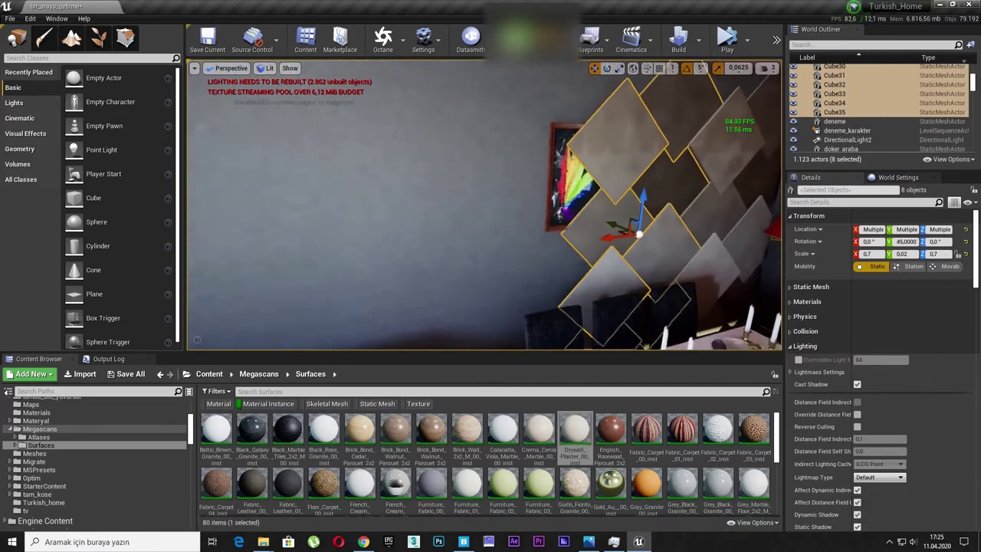
pyautogui.moveTo(459, 223); pyautogui.dragTo(406, 249, button='right')
pyautogui.hotkey('ctrl', 'w')
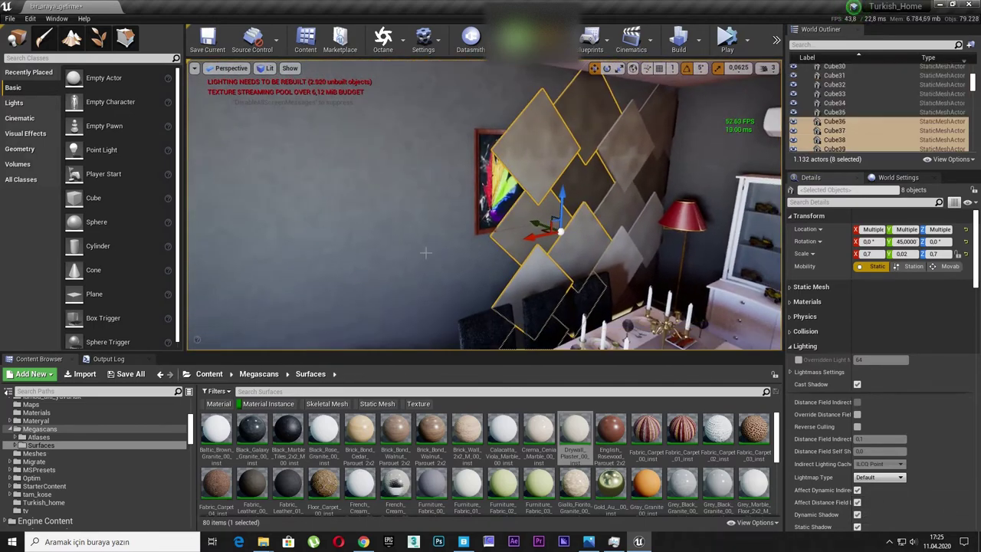
pyautogui.moveTo(528, 237); pyautogui.dragTo(394, 261)
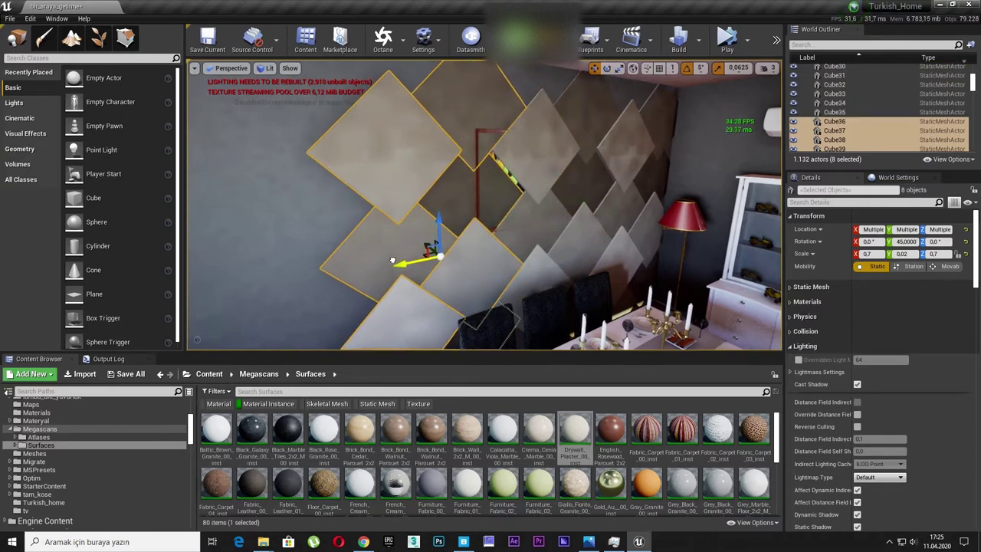
pyautogui.moveTo(394, 261); pyautogui.dragTo(452, 211)
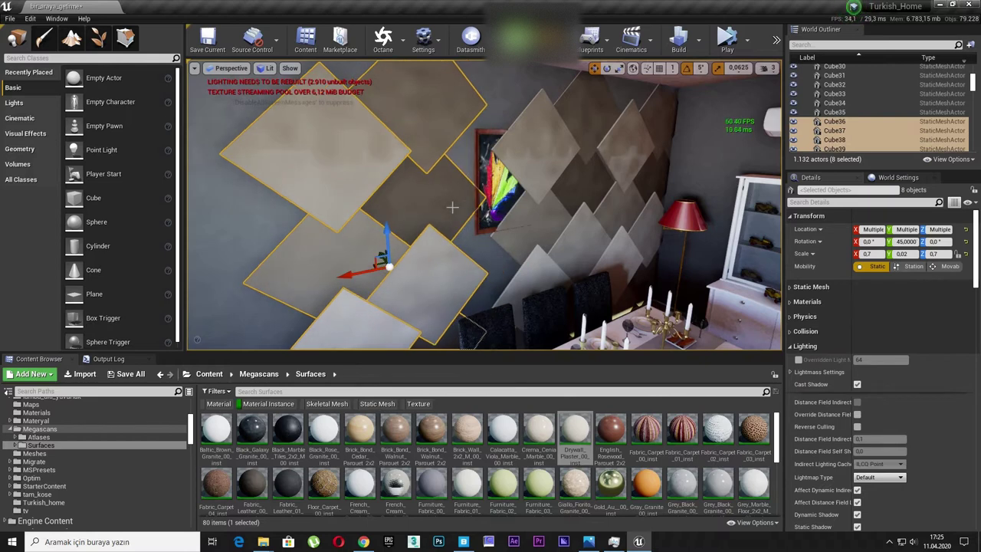
# Step: Slide the wall painting tablo3 sideways along the wall
pyautogui.click(491, 177)
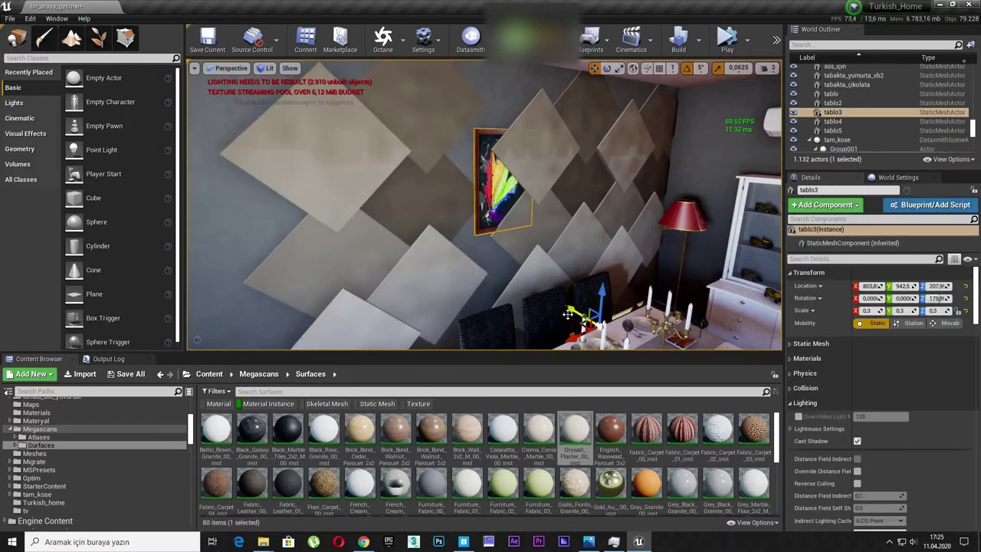
pyautogui.moveTo(571, 320); pyautogui.dragTo(775, 347)
pyautogui.press('f')
pyautogui.moveTo(465, 222); pyautogui.dragTo(761, 234)
pyautogui.moveTo(761, 234); pyautogui.dragTo(544, 219, button='right')
# Step: Duplicate the eight tiles again and move the copies left toward the curtain
pyautogui.click(453, 204)
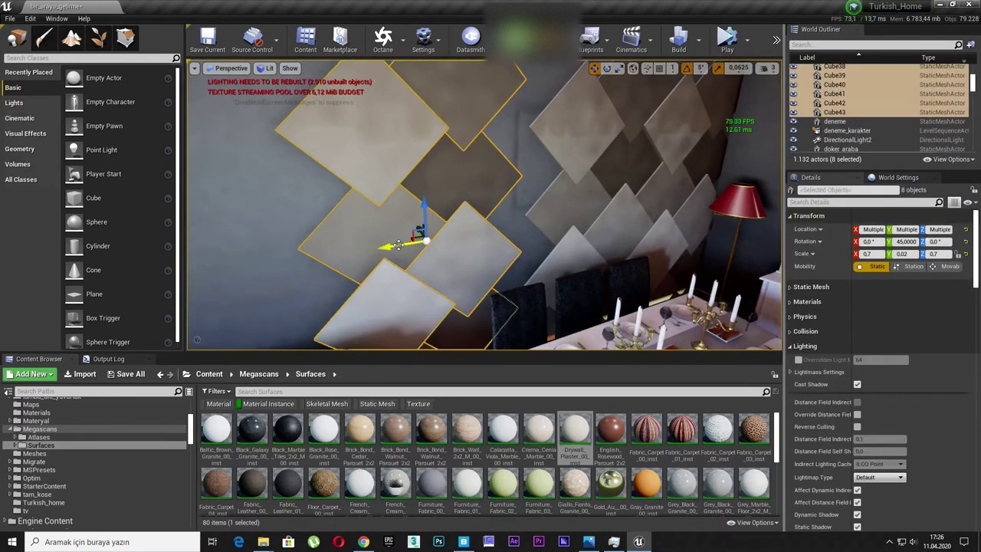
pyautogui.moveTo(389, 246); pyautogui.dragTo(453, 239)
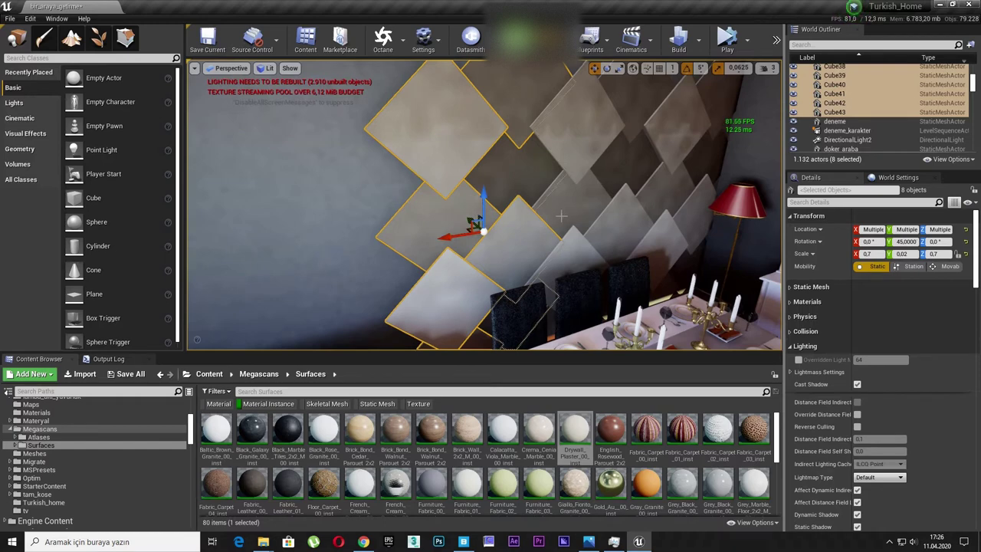
pyautogui.hotkey('ctrl', 'w')
pyautogui.moveTo(453, 233)
pyautogui.mouseDown()
pyautogui.moveTo(240, 267)
pyautogui.moveTo(252, 265)
pyautogui.mouseUp()
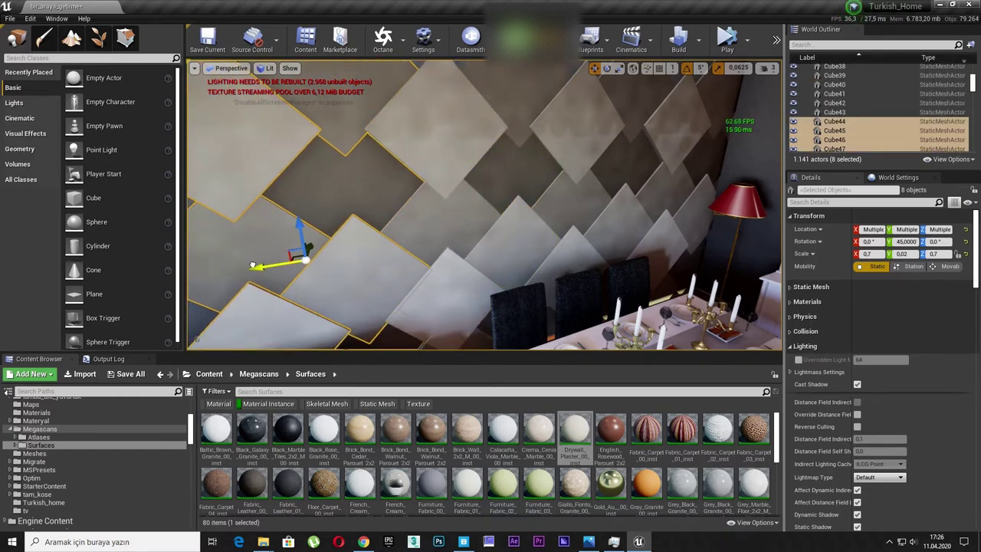
pyautogui.press('f')
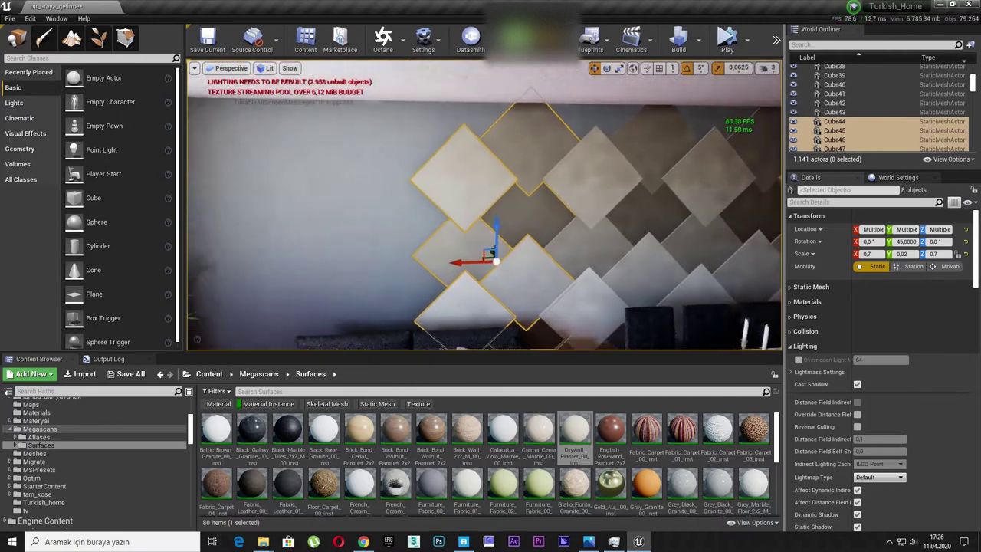
pyautogui.moveTo(540, 222)
pyautogui.keyDown('alt'); pyautogui.mouseDown()
pyautogui.moveTo(466, 272)
pyautogui.moveTo(481, 255)
pyautogui.mouseUp(); pyautogui.keyUp('alt')
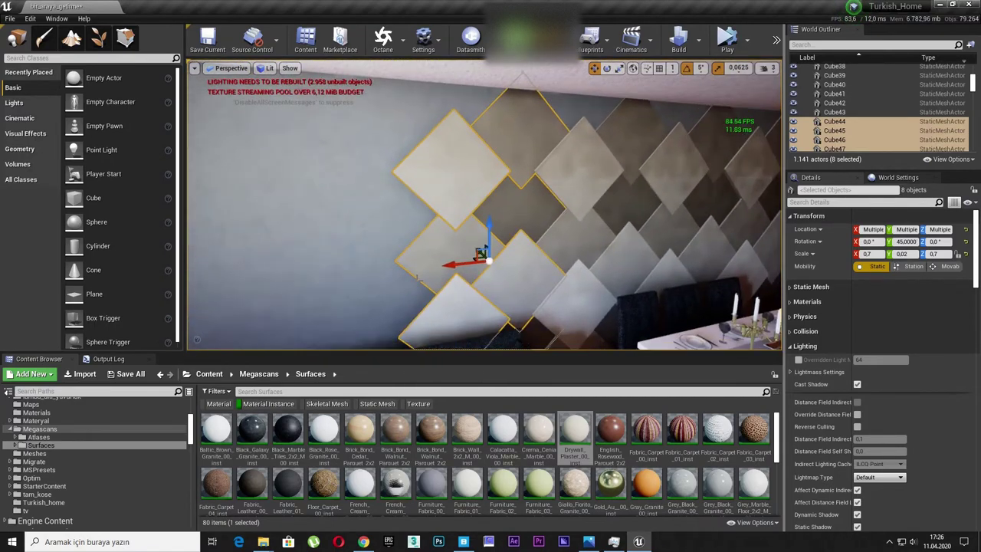
pyautogui.moveTo(454, 265)
pyautogui.keyDown('alt'); pyautogui.mouseDown()
pyautogui.moveTo(294, 274)
pyautogui.moveTo(338, 243)
pyautogui.mouseUp(); pyautogui.keyUp('alt')
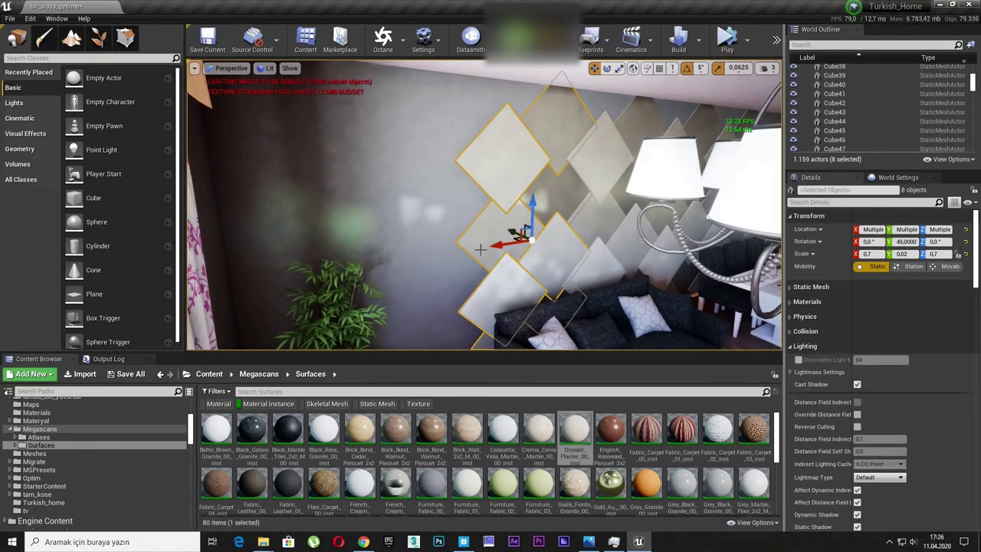
pyautogui.moveTo(483, 247)
pyautogui.mouseDown()
pyautogui.moveTo(337, 267)
pyautogui.moveTo(361, 266)
pyautogui.mouseUp()
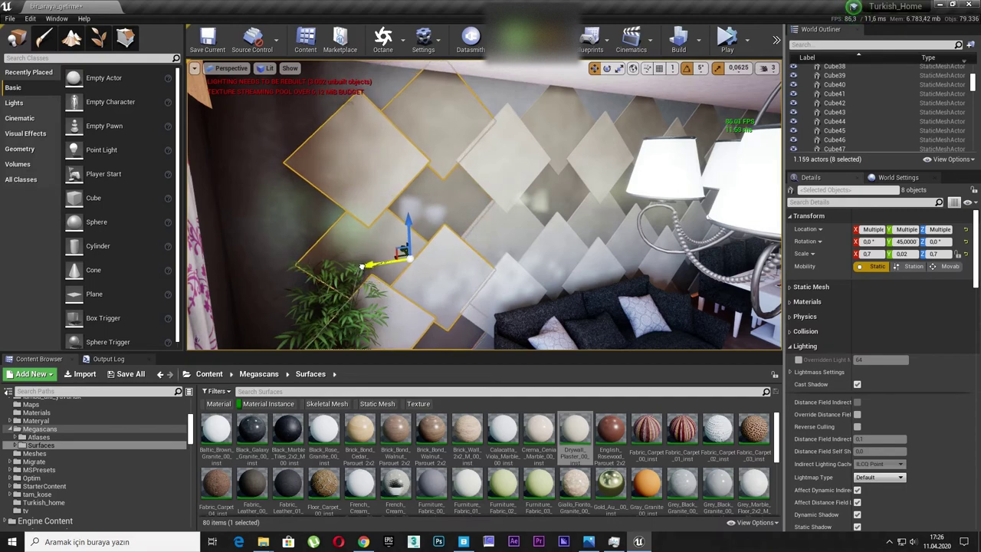
pyautogui.press('f')
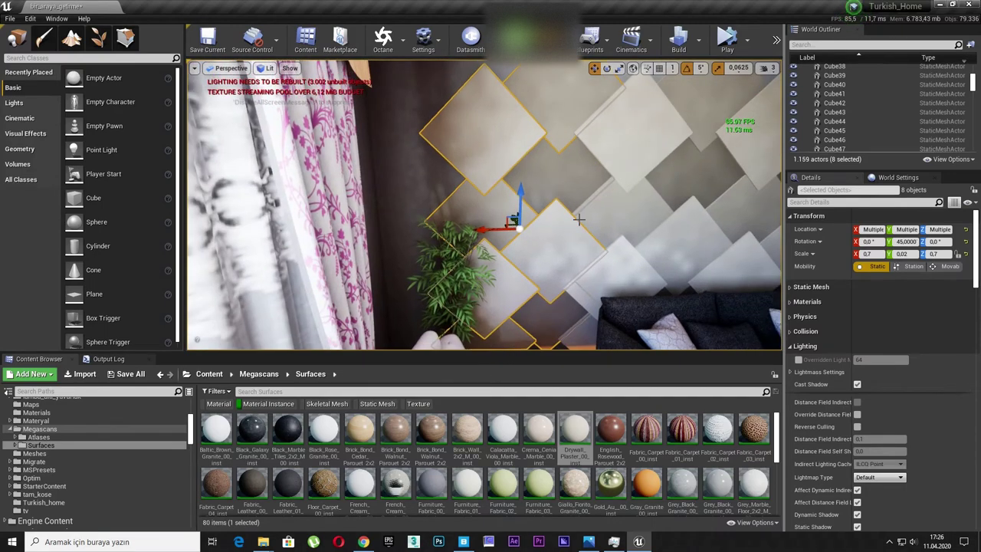
# Step: Undo a stray tile move and sort out the selection around the potted plant
pyautogui.click(487, 134)
pyautogui.keyDown('ctrl'); pyautogui.click(494, 227); pyautogui.keyUp('ctrl')
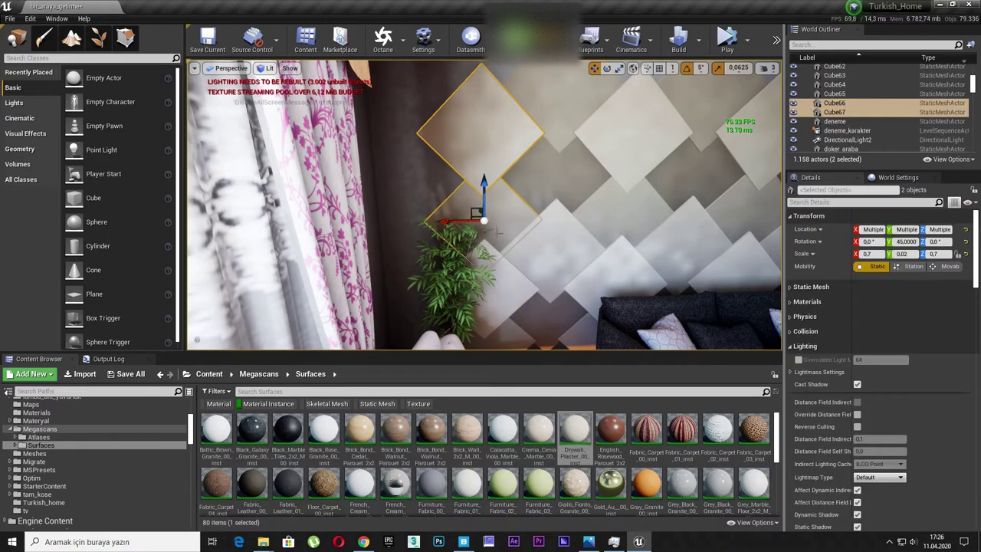
pyautogui.hotkey('ctrl', 'z')
pyautogui.keyDown('ctrl'); pyautogui.click(494, 256); pyautogui.keyUp('ctrl')
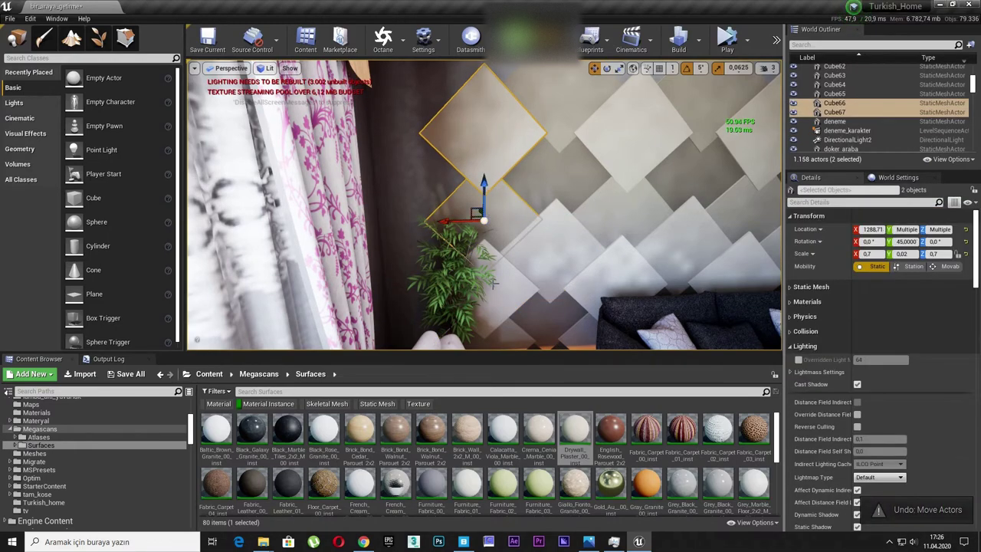
pyautogui.moveTo(539, 225); pyautogui.dragTo(537, 235, button='right')
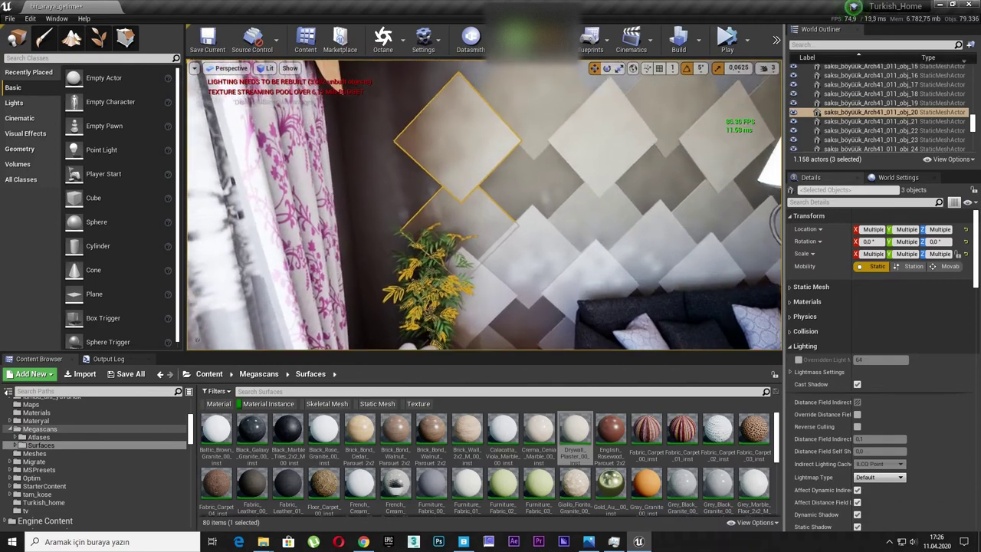
pyautogui.click(431, 285)
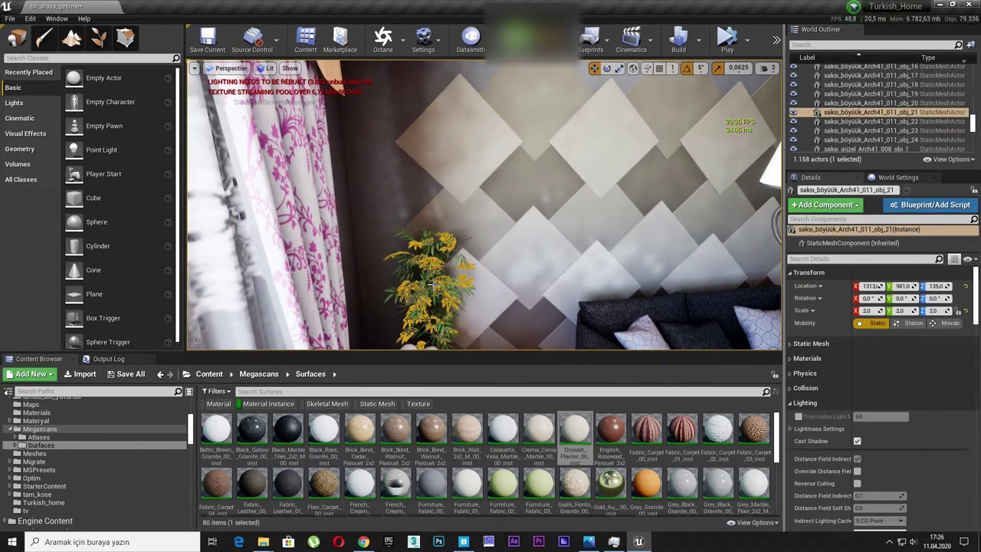
# Step: Select tiles Cube65, Cube66 and Cube67 and frame them
pyautogui.click(475, 304)
pyautogui.moveTo(497, 223); pyautogui.dragTo(496, 230, button='right')
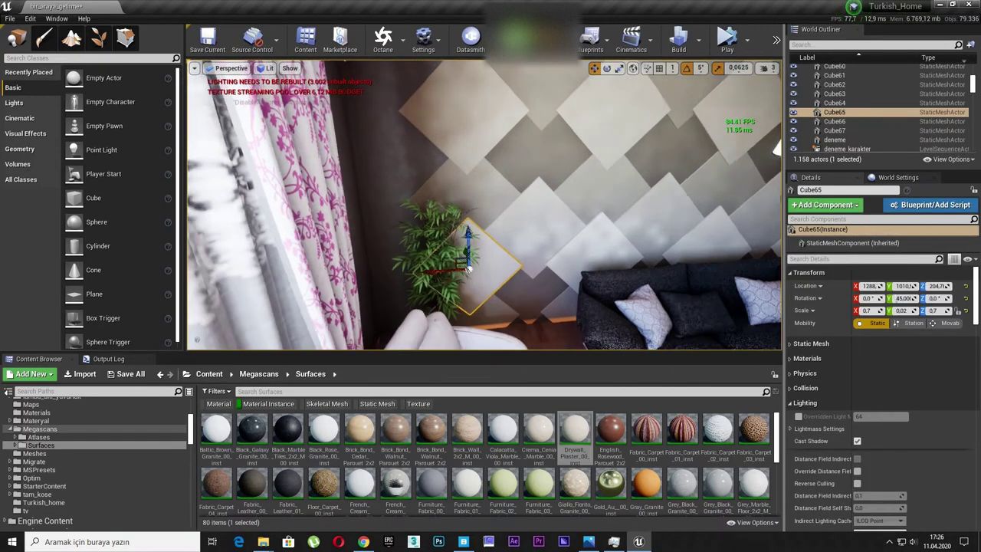
pyautogui.keyDown('ctrl'); pyautogui.click(469, 185); pyautogui.keyUp('ctrl')
pyautogui.keyDown('ctrl'); pyautogui.click(465, 129); pyautogui.keyUp('ctrl')
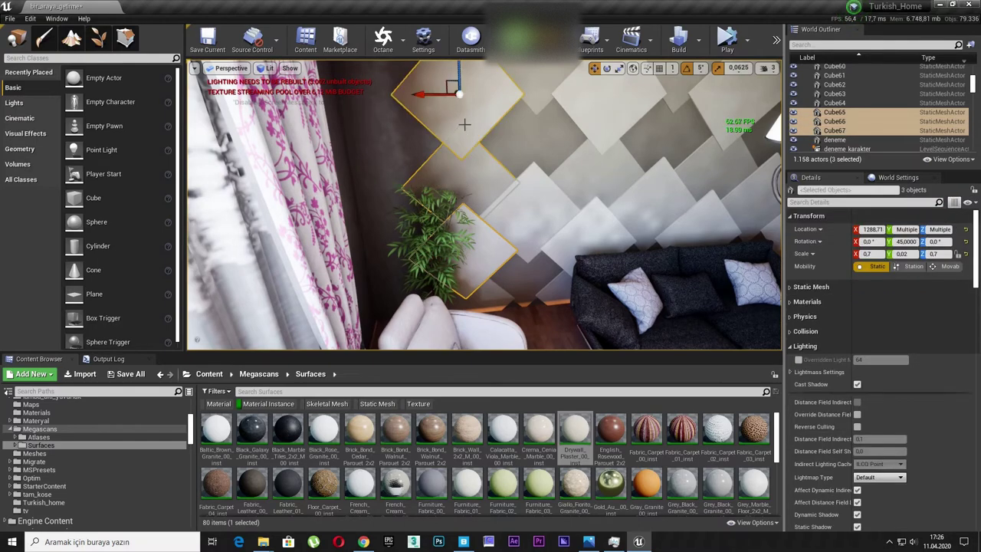
pyautogui.press('f')
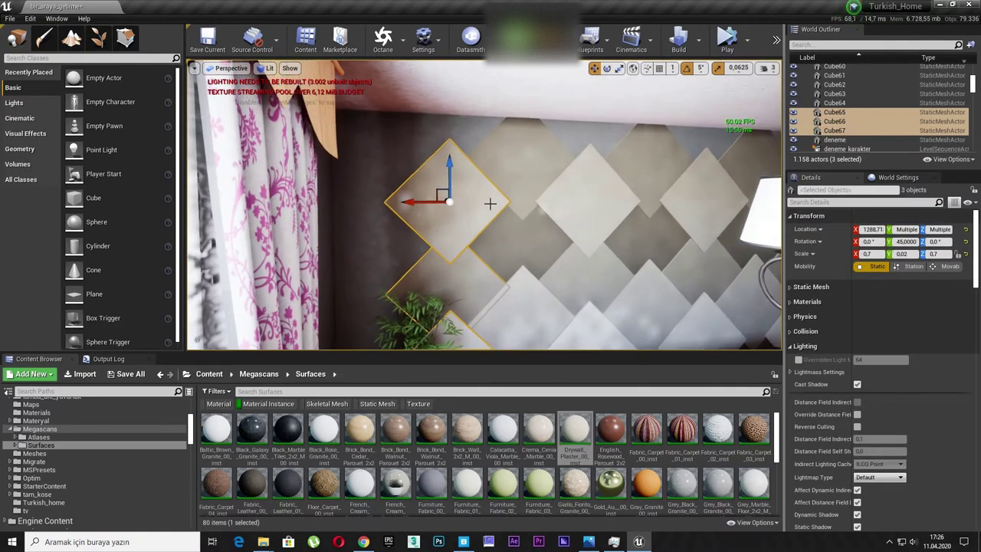
pyautogui.scroll(-5, 490, 203)
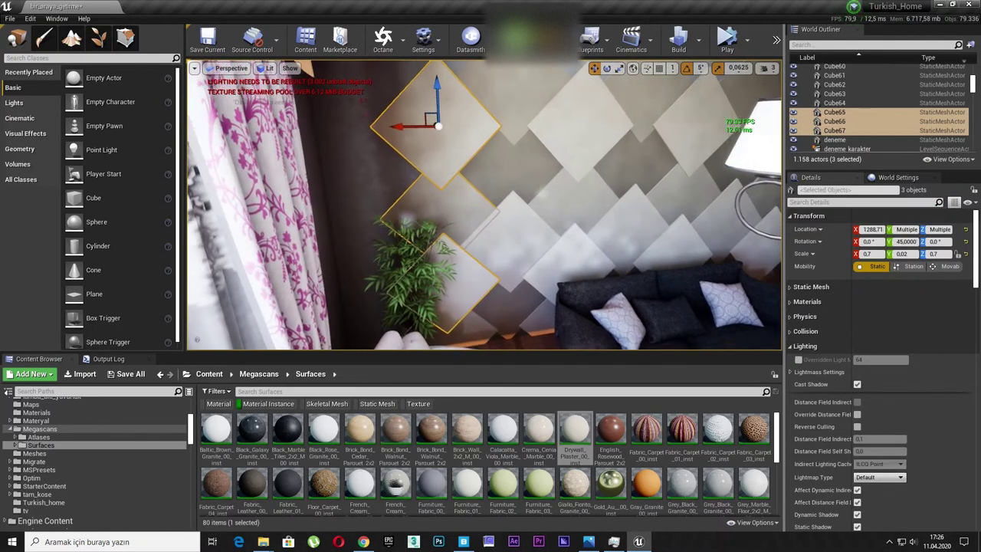
pyautogui.moveTo(504, 221); pyautogui.dragTo(503, 238, button='right')
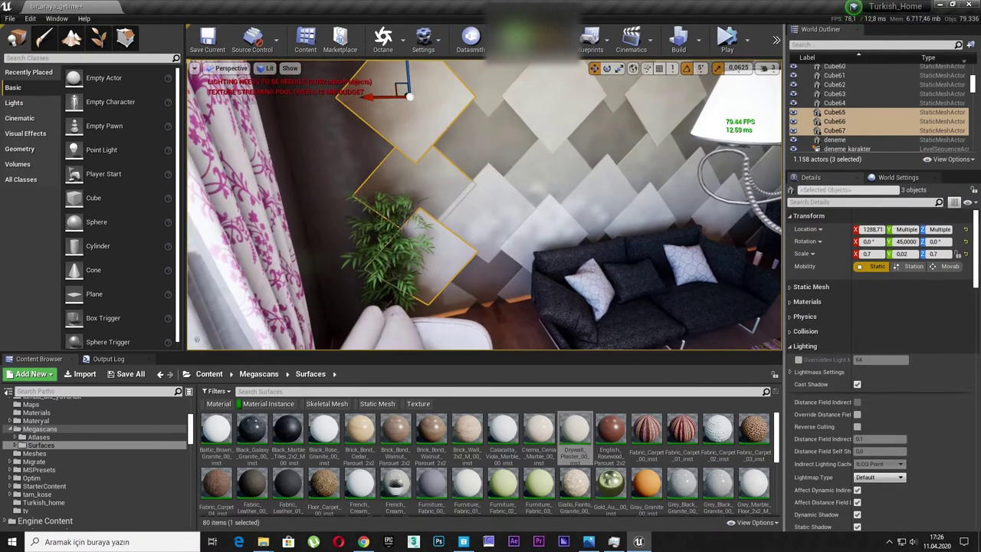
# Step: Duplicate tiles Cube60–Cube63 and slide the copies left to the curtain edge at X 1348
pyautogui.click(495, 275)
pyautogui.keyDown('ctrl'); pyautogui.click(490, 210); pyautogui.keyUp('ctrl')
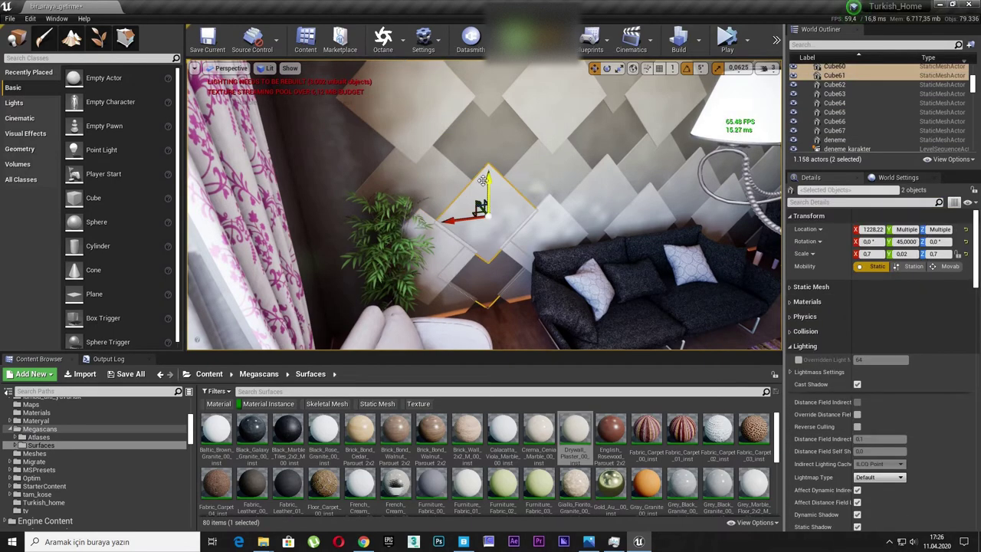
pyautogui.keyDown('ctrl'); pyautogui.click(475, 151); pyautogui.keyUp('ctrl')
pyautogui.keyDown('ctrl'); pyautogui.click(475, 90); pyautogui.keyUp('ctrl')
pyautogui.moveTo(475, 90); pyautogui.dragTo(490, 107, button='right')
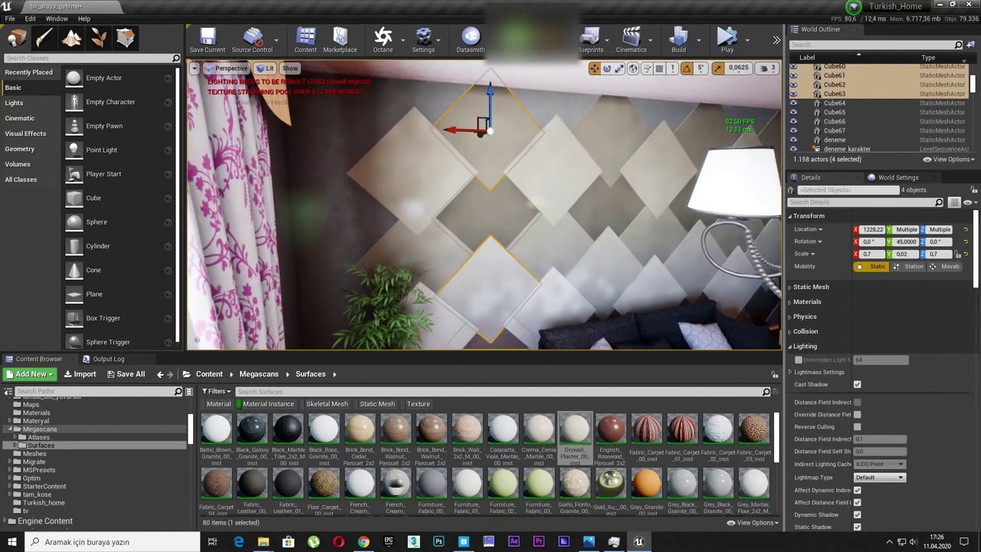
pyautogui.hotkey('ctrl', 'w')
pyautogui.moveTo(490, 141); pyautogui.dragTo(498, 141, button='right')
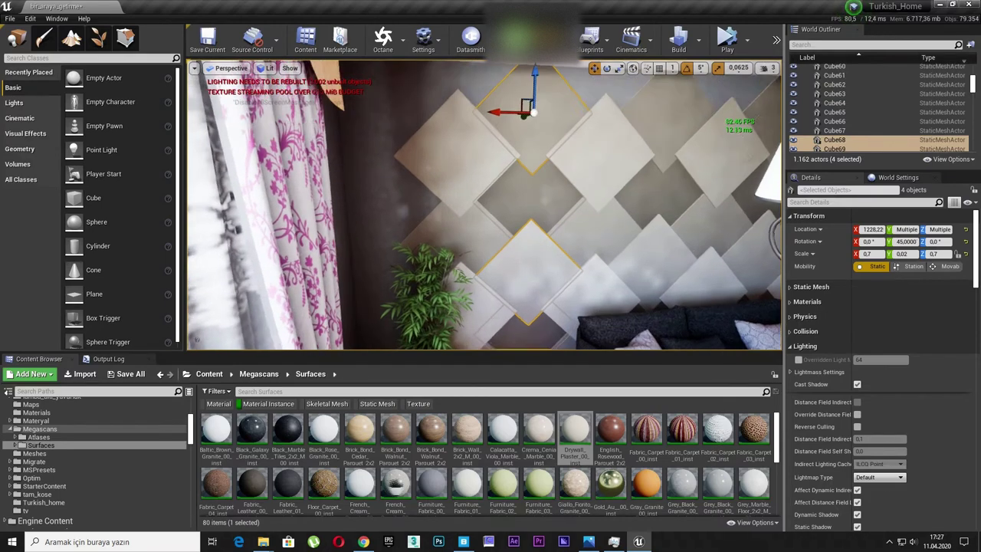
pyautogui.moveTo(462, 140); pyautogui.dragTo(341, 143)
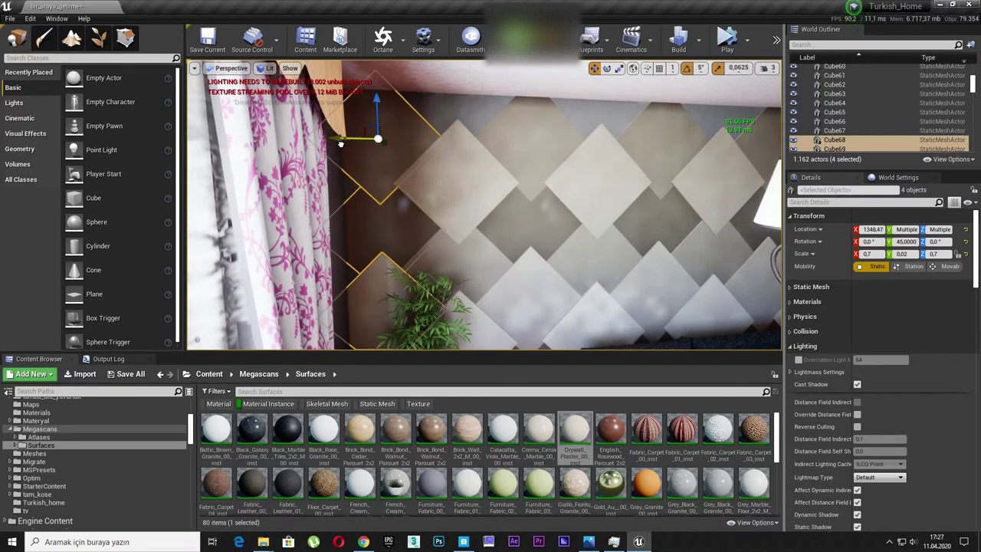
pyautogui.moveTo(341, 143); pyautogui.dragTo(341, 143)
pyautogui.click(407, 119)
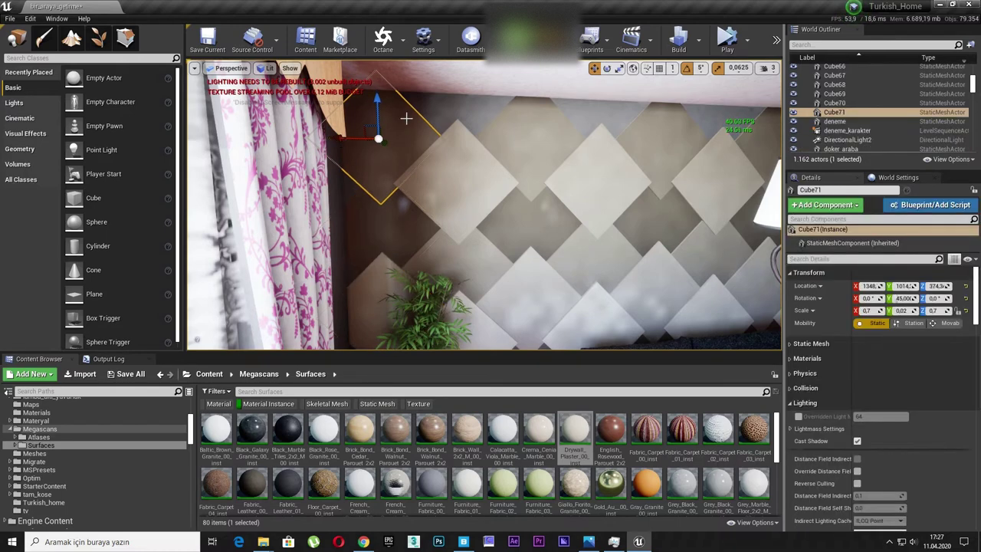
# Step: Duplicate the top-row diamond into Cube72, Cube73 and Cube74, sliding each copy along the row
pyautogui.hotkey('ctrl', 'w')
pyautogui.moveTo(347, 136)
pyautogui.mouseDown()
pyautogui.moveTo(456, 150)
pyautogui.moveTo(439, 148)
pyautogui.mouseUp()
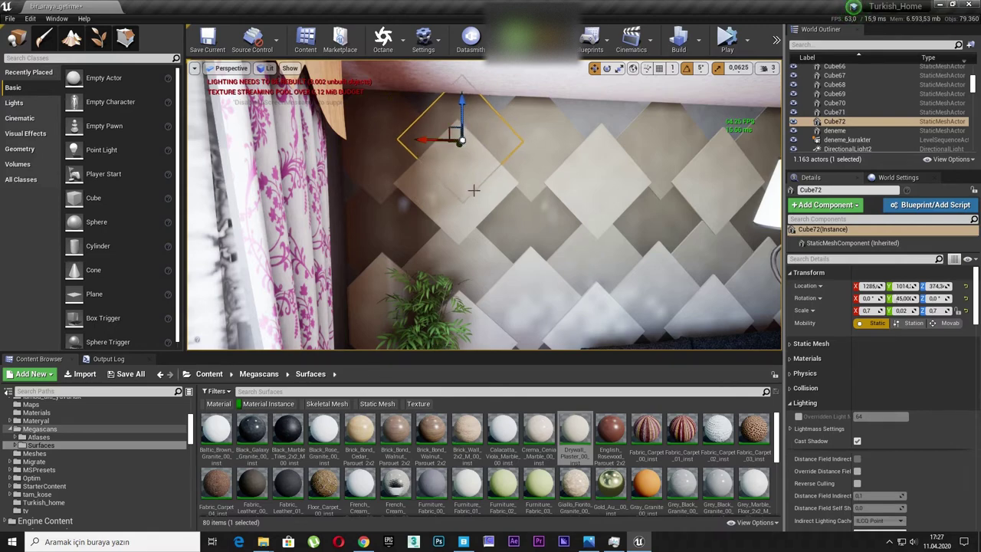
pyautogui.moveTo(464, 182); pyautogui.dragTo(482, 188, button='right')
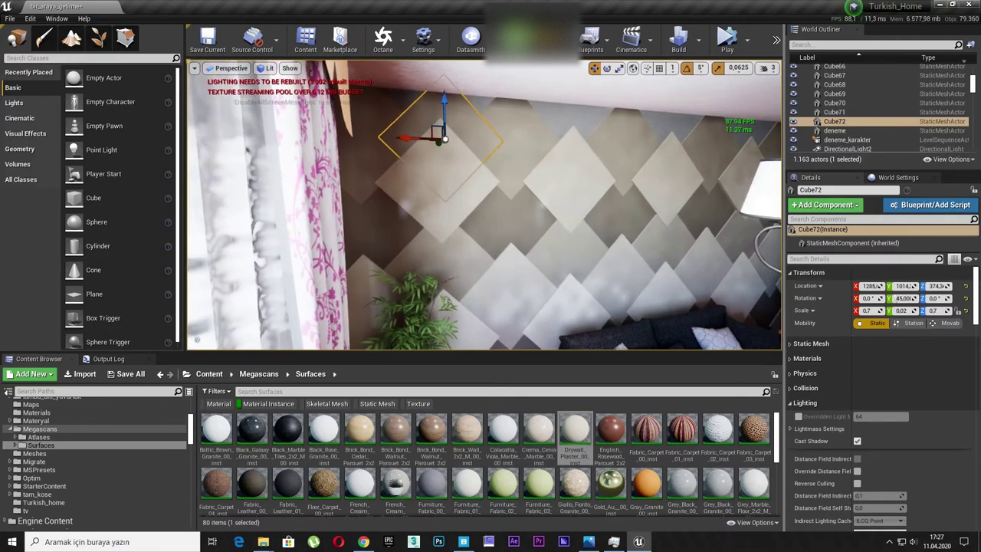
pyautogui.moveTo(444, 107)
pyautogui.mouseDown()
pyautogui.moveTo(443, 98)
pyautogui.moveTo(447, 121)
pyautogui.mouseUp()
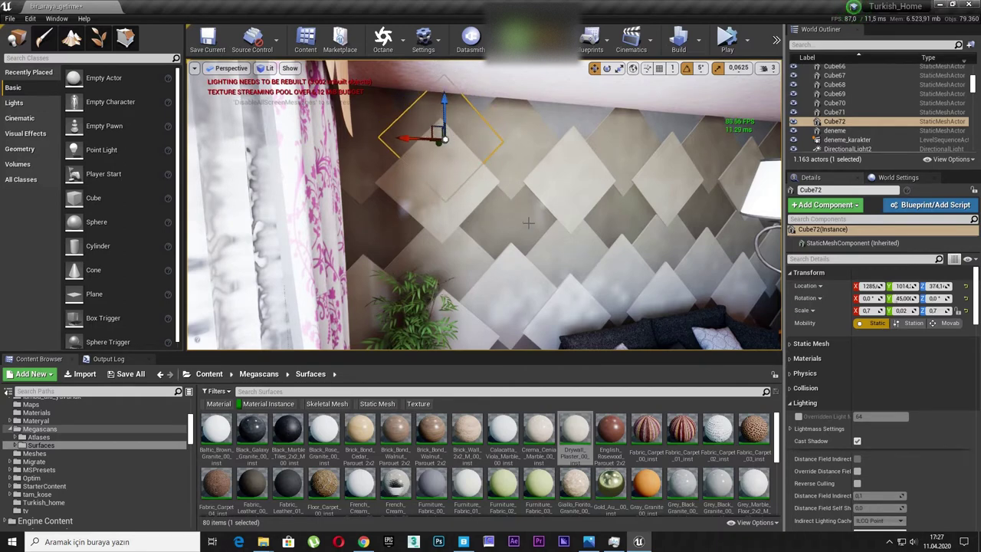
pyautogui.hotkey('ctrl', 'w')
pyautogui.moveTo(410, 136); pyautogui.dragTo(549, 135)
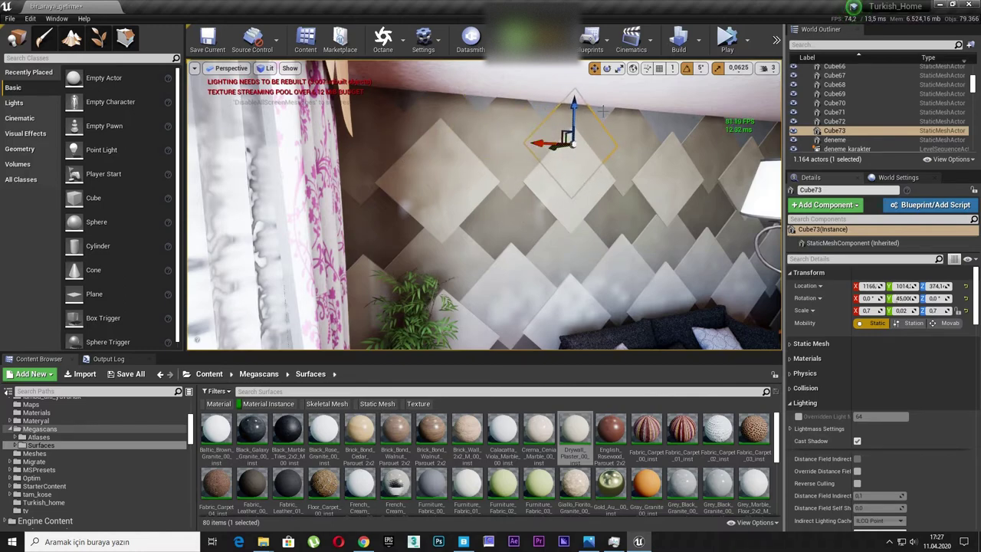
pyautogui.moveTo(576, 101); pyautogui.dragTo(577, 95)
pyautogui.moveTo(576, 95); pyautogui.dragTo(594, 103, button='right')
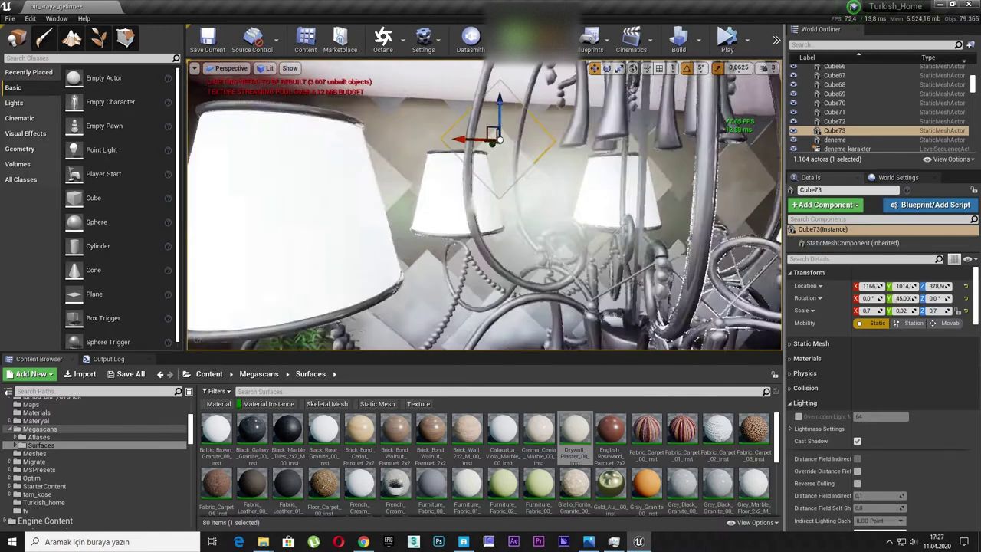
pyautogui.hotkey('ctrl', 'w')
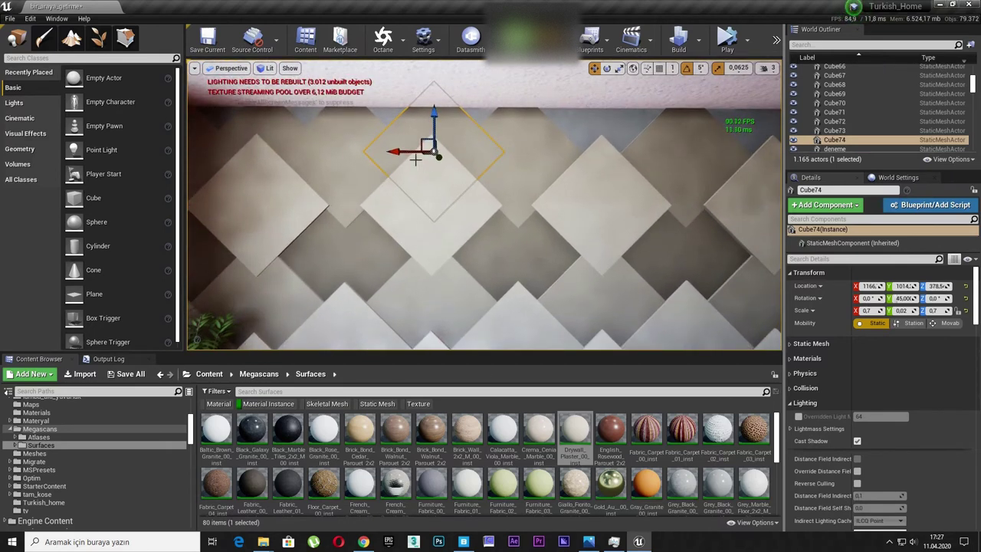
pyautogui.moveTo(394, 152); pyautogui.dragTo(561, 147)
# Step: Add copies Cube75, Cube76 and Cube77 along the top row, the last ending at X 689
pyautogui.moveTo(595, 162); pyautogui.dragTo(416, 162, button='right')
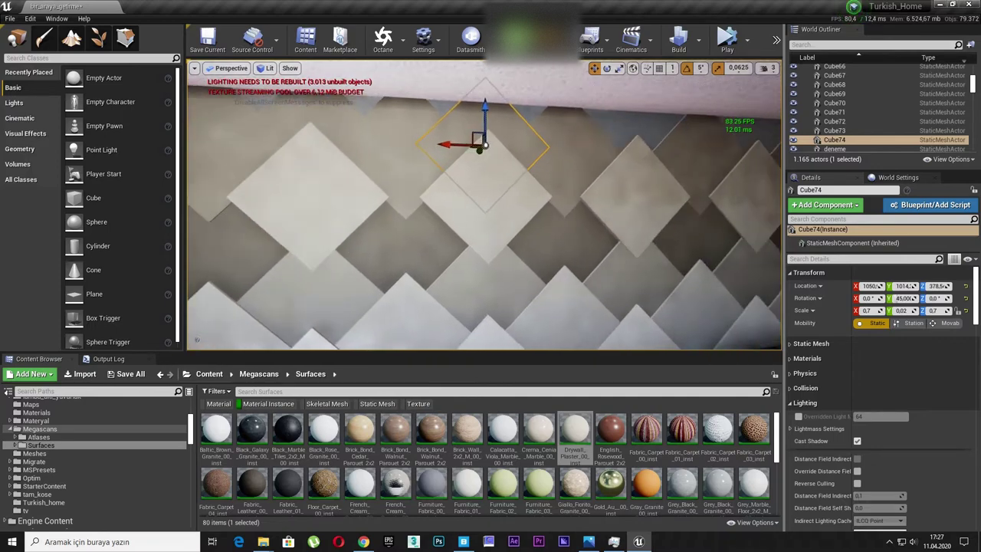
pyautogui.hotkey('ctrl', 'w')
pyautogui.moveTo(416, 162); pyautogui.dragTo(596, 161)
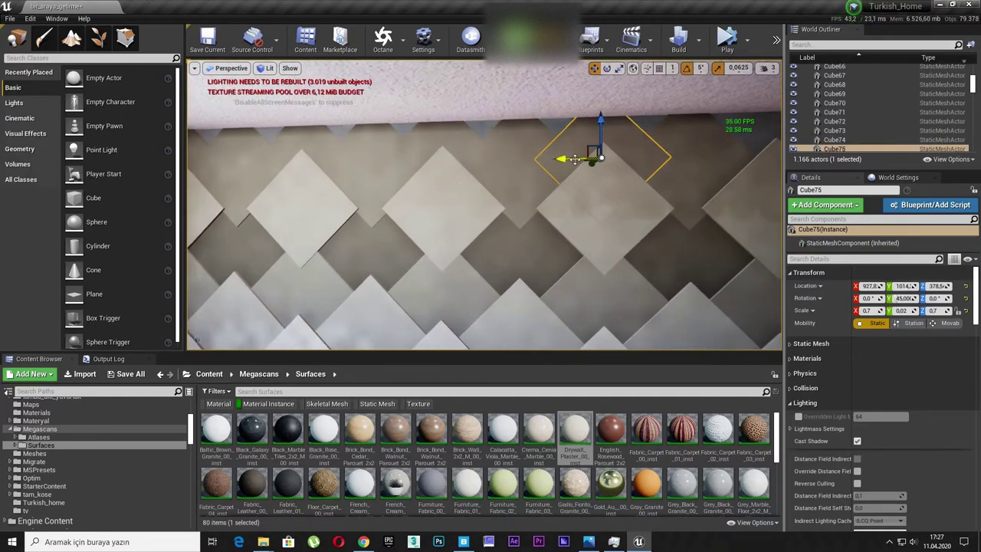
pyautogui.moveTo(574, 159); pyautogui.dragTo(358, 152, button='right')
pyautogui.hotkey('ctrl', 'w')
pyautogui.moveTo(360, 137); pyautogui.dragTo(508, 146)
pyautogui.moveTo(508, 146)
pyautogui.mouseDown(button='right')
pyautogui.moveTo(575, 146)
pyautogui.moveTo(402, 140)
pyautogui.mouseUp(button='right')
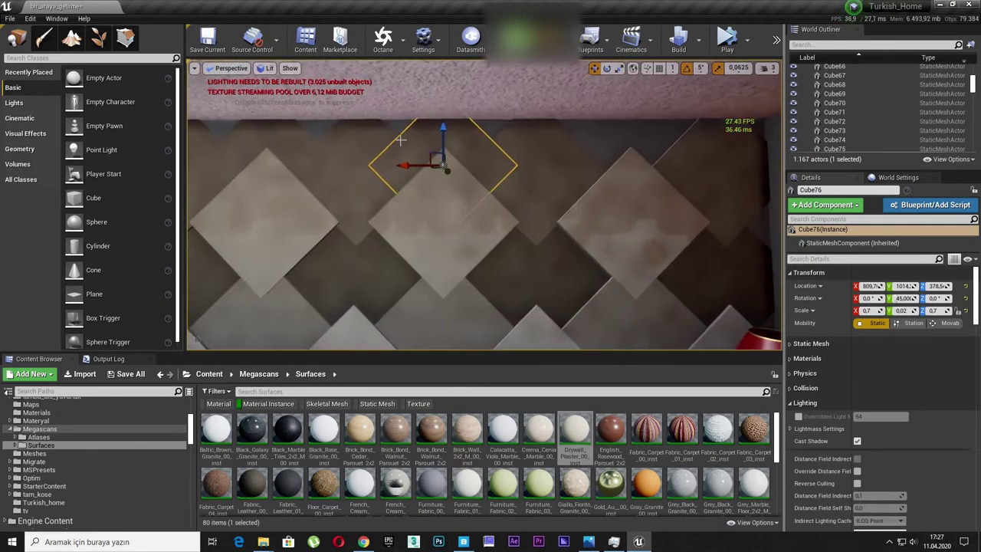
pyautogui.hotkey('ctrl', 'w')
pyautogui.moveTo(408, 165); pyautogui.dragTo(579, 170)
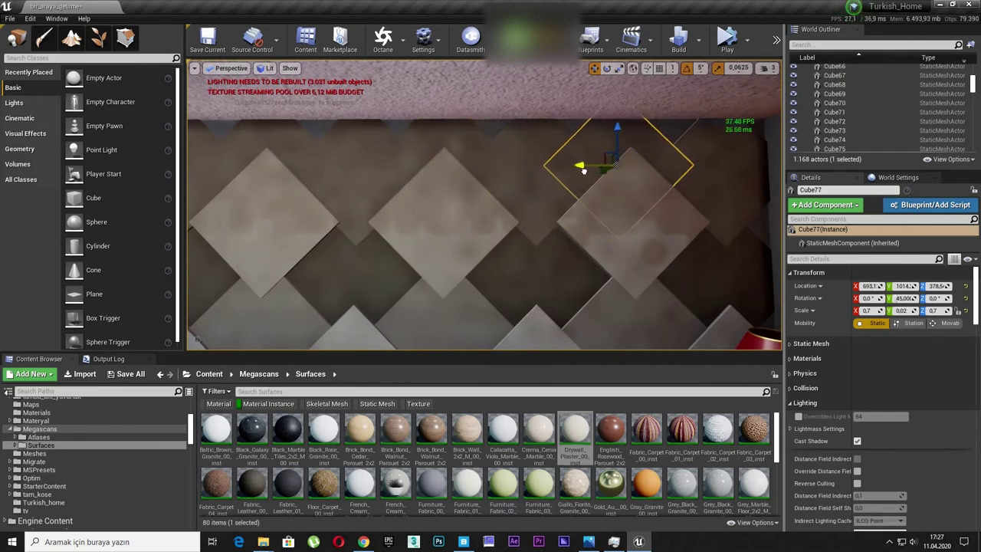
pyautogui.moveTo(523, 174)
pyautogui.mouseDown(button='right')
pyautogui.moveTo(475, 180)
pyautogui.moveTo(536, 184)
pyautogui.moveTo(536, 172)
pyautogui.mouseUp(button='right')
# Step: Copy a single diamond panel down the wall to a low spot near the floor
pyautogui.click(516, 122)
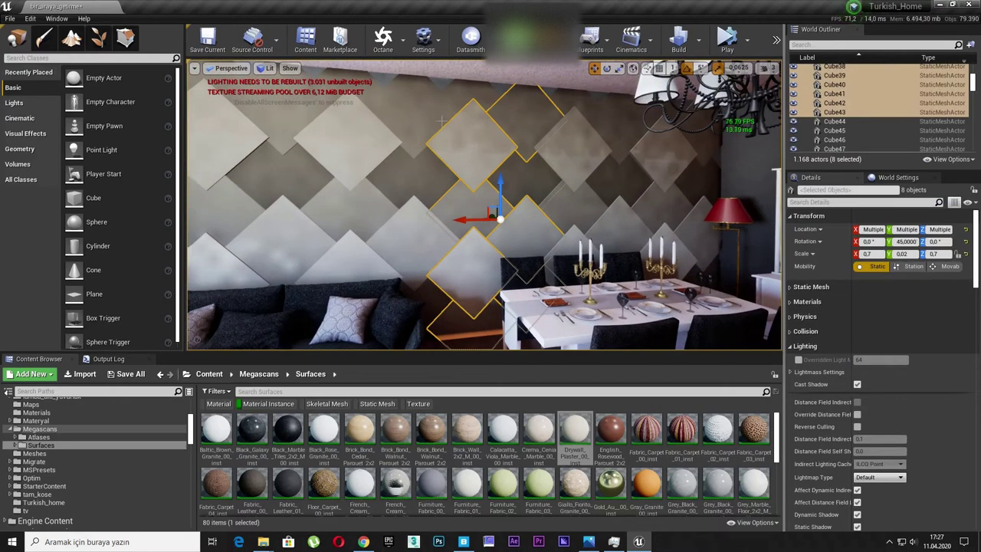
pyautogui.click(465, 97)
pyautogui.keyDown('alt'); pyautogui.moveTo(474, 83); pyautogui.dragTo(472, 278); pyautogui.keyUp('alt')
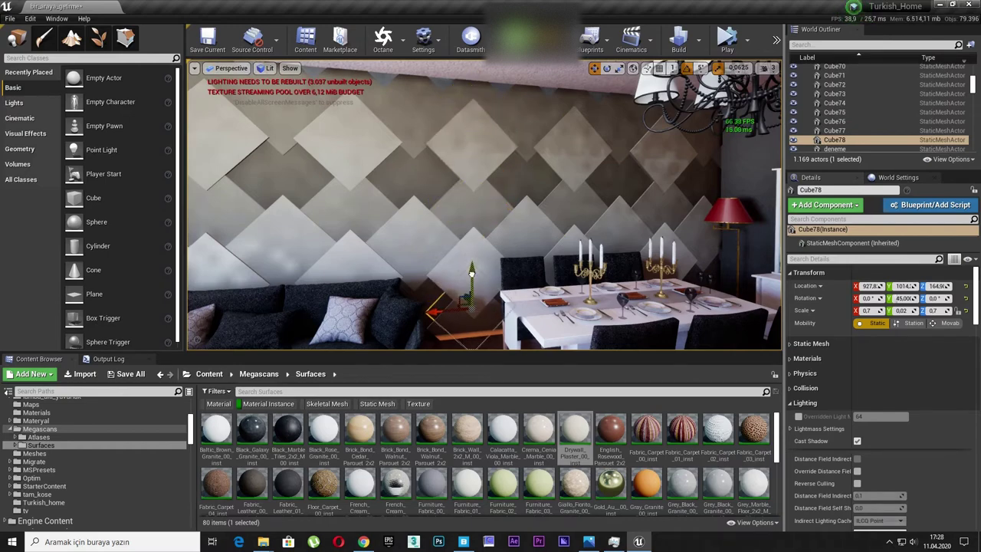
pyautogui.moveTo(471, 284)
pyautogui.mouseDown(button='right')
pyautogui.moveTo(472, 321)
pyautogui.moveTo(448, 318)
pyautogui.mouseUp(button='right')
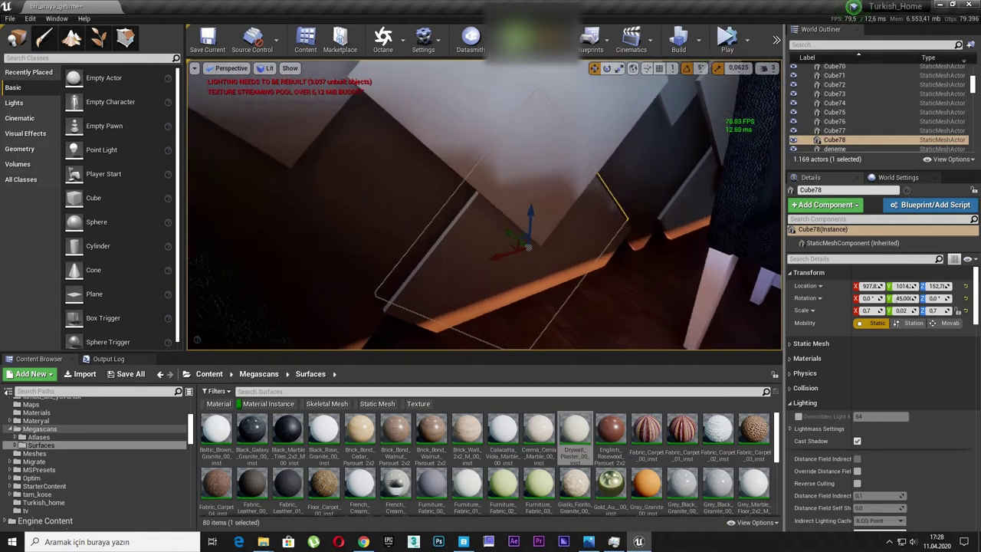
# Step: Place a second low copy by the dining table at X 868.4, Z 173.7, undoing a misplaced move
pyautogui.moveTo(489, 263)
pyautogui.keyDown('alt'); pyautogui.mouseDown()
pyautogui.moveTo(503, 267)
pyautogui.moveTo(530, 241)
pyautogui.moveTo(651, 205)
pyautogui.mouseUp(); pyautogui.keyUp('alt')
pyautogui.hotkey('ctrl', 'z')
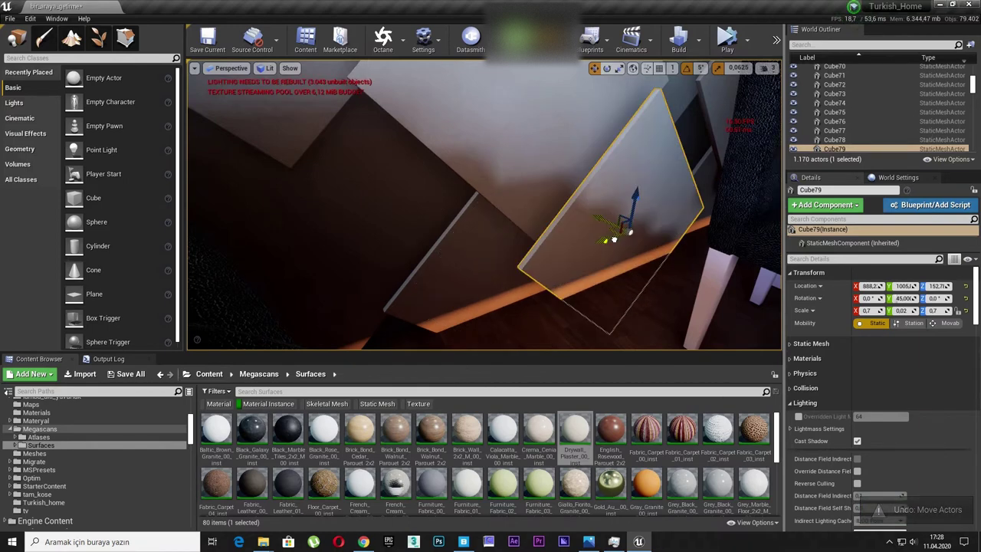
pyautogui.hotkey('ctrl', 'z')
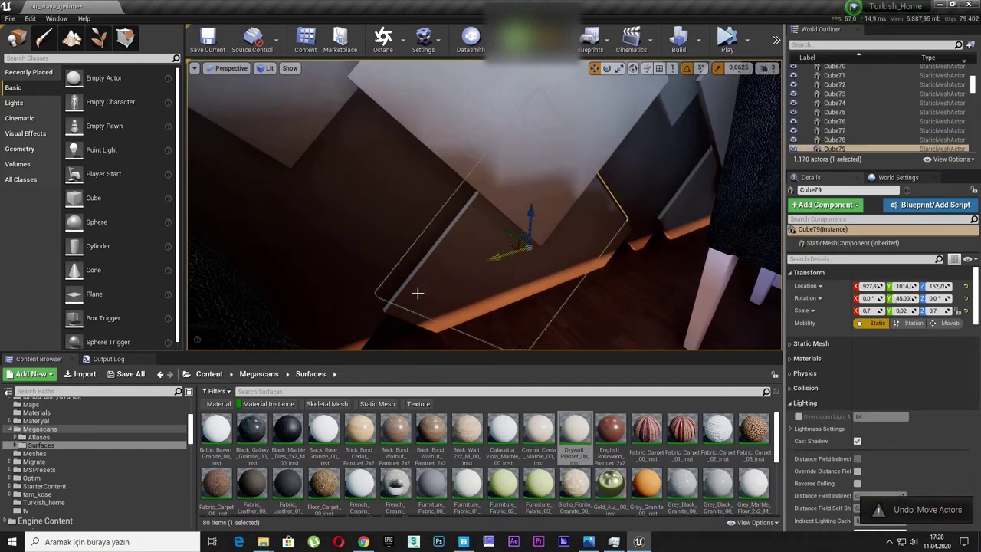
pyautogui.moveTo(521, 247)
pyautogui.mouseDown()
pyautogui.moveTo(634, 223)
pyautogui.moveTo(656, 141)
pyautogui.moveTo(628, 159)
pyautogui.mouseUp()
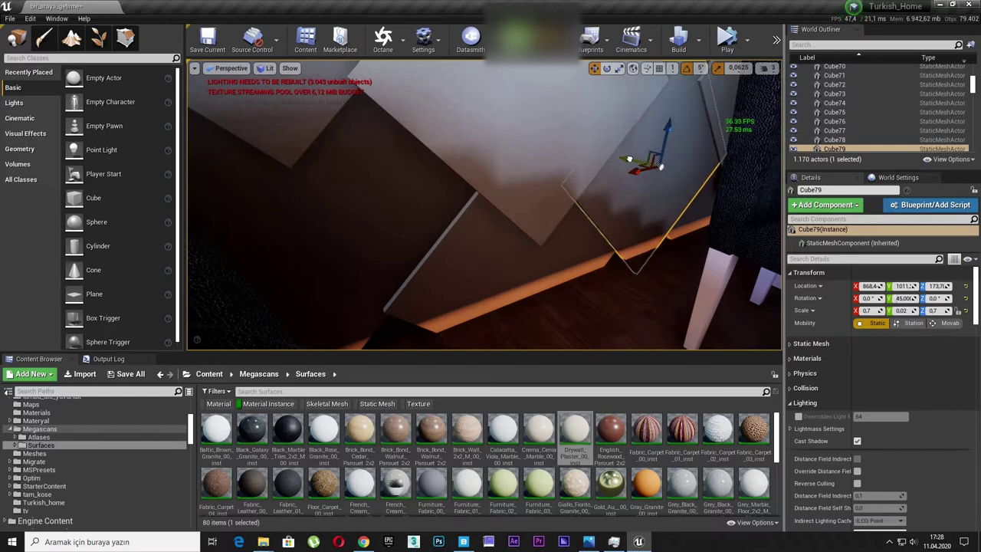
pyautogui.moveTo(629, 159); pyautogui.dragTo(626, 156)
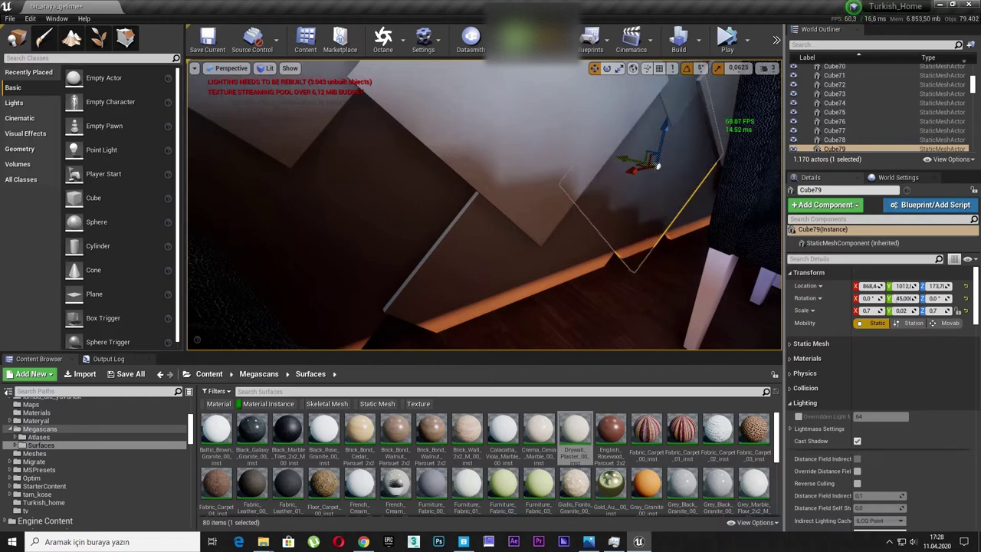
pyautogui.scroll(-10, 484, 204)
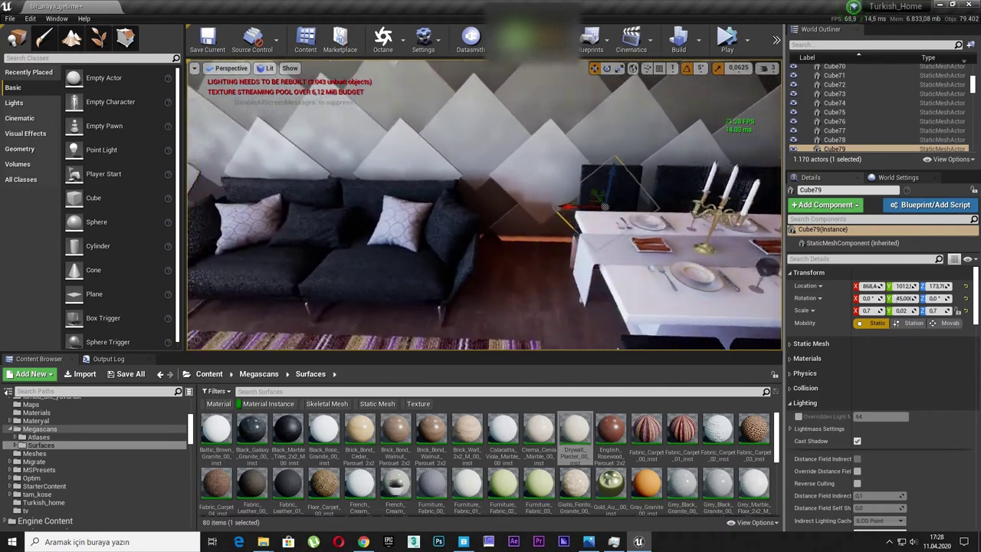
pyautogui.moveTo(484, 205); pyautogui.dragTo(368, 207, button='right')
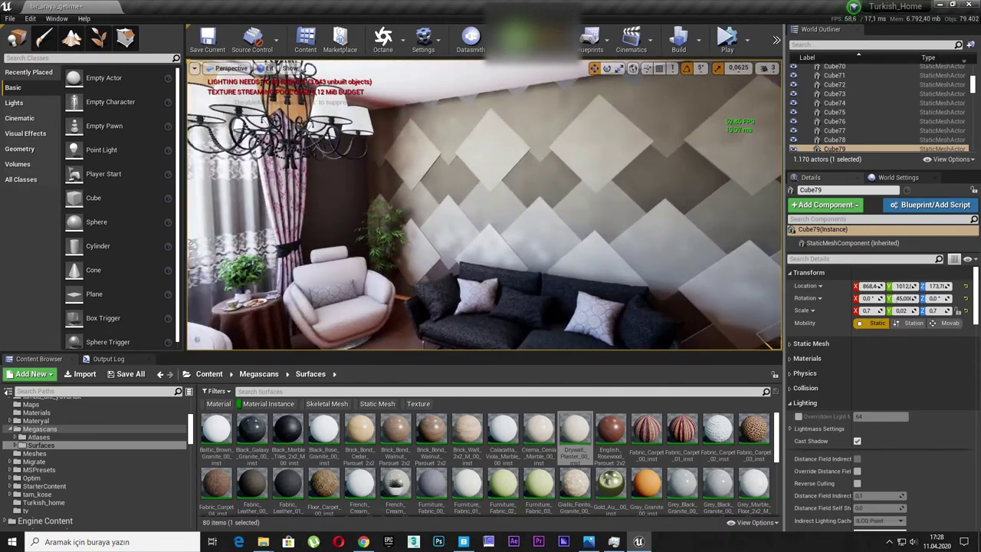
pyautogui.moveTo(484, 205); pyautogui.dragTo(606, 207, button='right')
pyautogui.moveTo(485, 204)
pyautogui.mouseDown(button='right')
pyautogui.moveTo(540, 227)
pyautogui.moveTo(391, 350)
pyautogui.mouseUp(button='right')
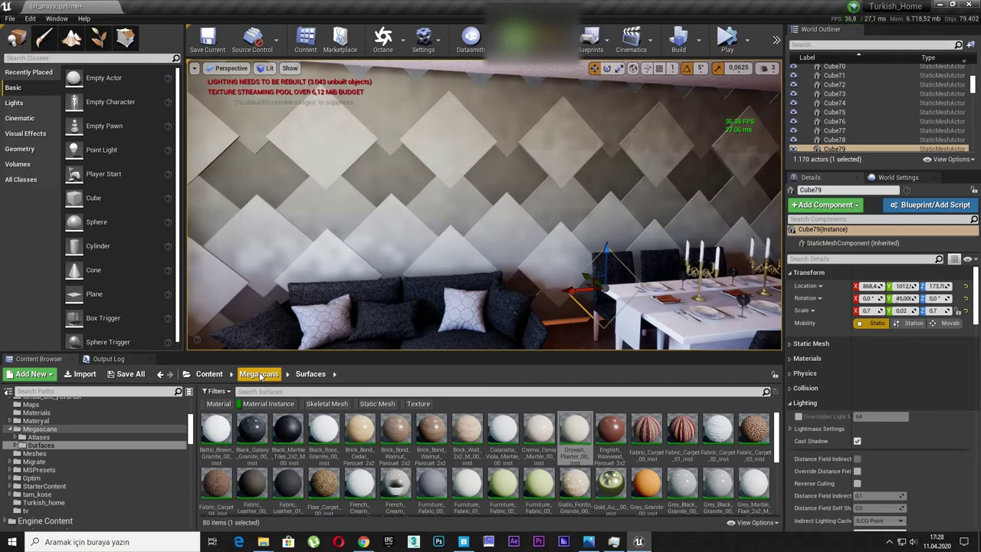
# Step: Apply Black_Galaxy_Granite to the diamond panel above the sofa
pyautogui.click(209, 374)
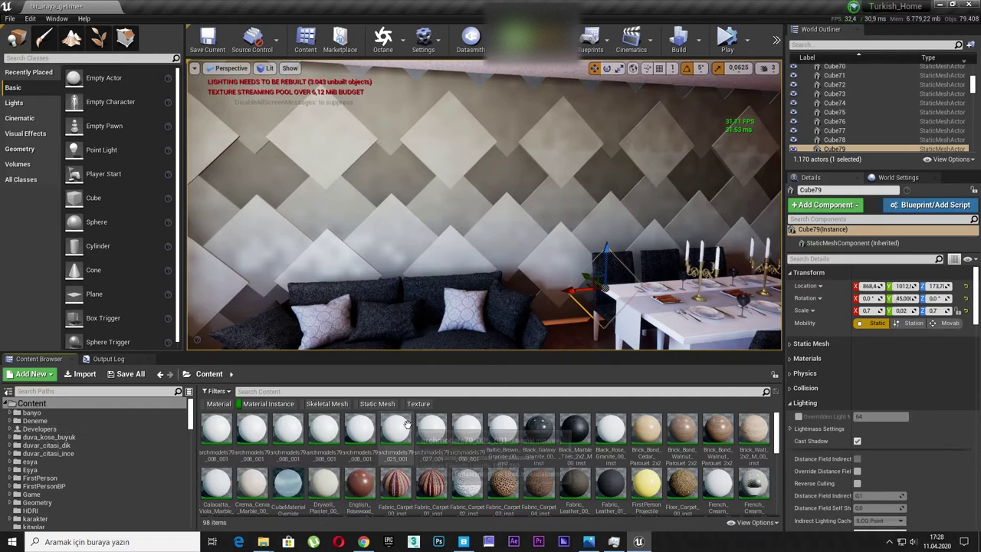
pyautogui.click(589, 542)
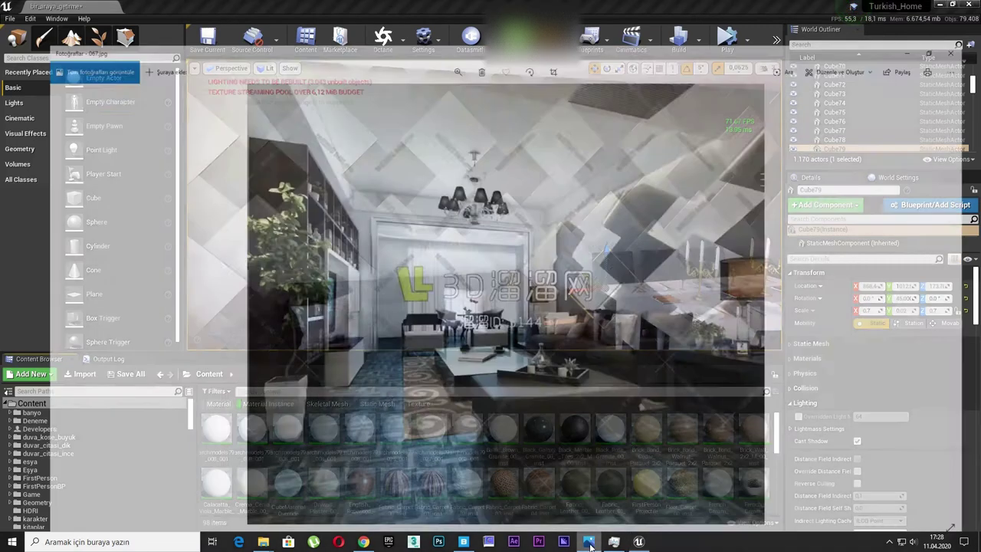
pyautogui.click(588, 542)
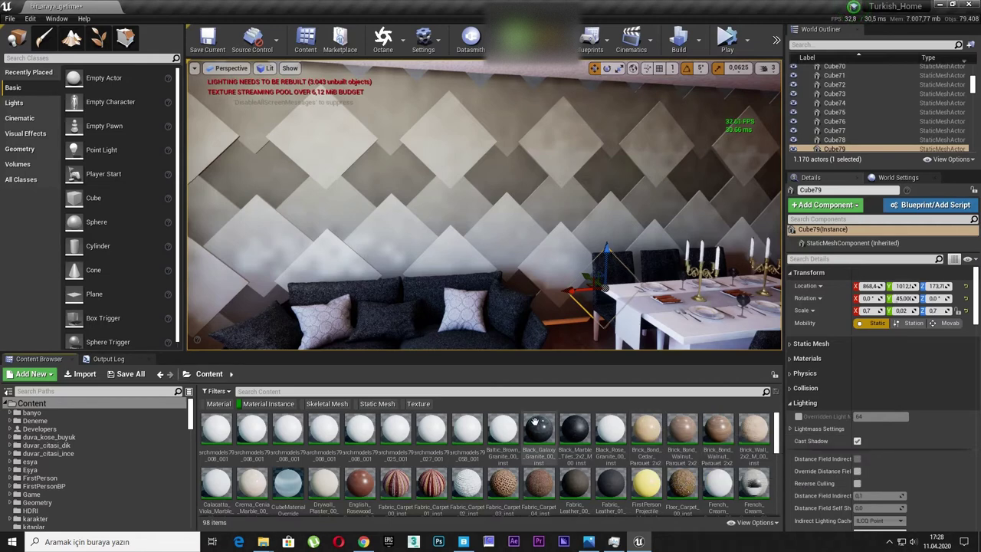
pyautogui.moveTo(535, 426); pyautogui.dragTo(513, 344)
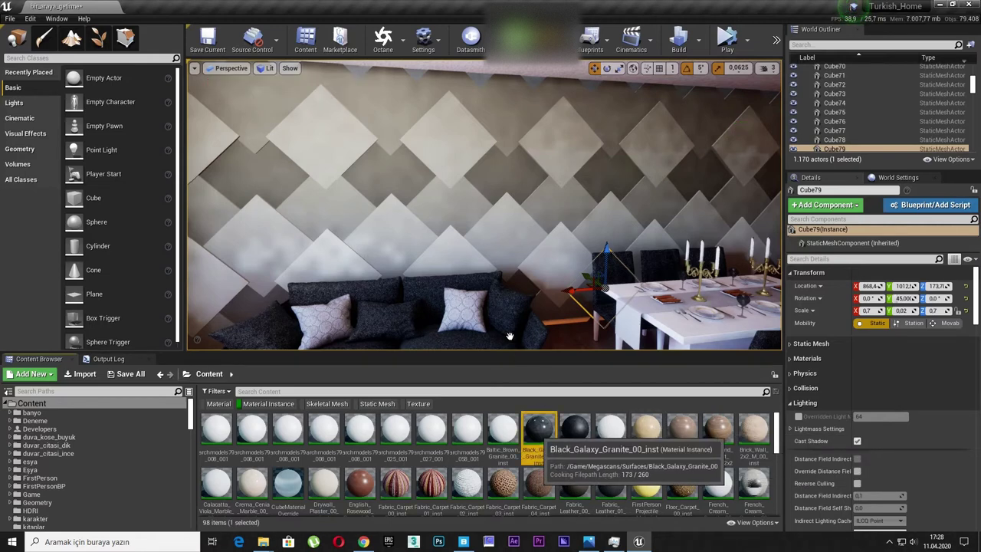
pyautogui.moveTo(322, 256); pyautogui.dragTo(329, 259)
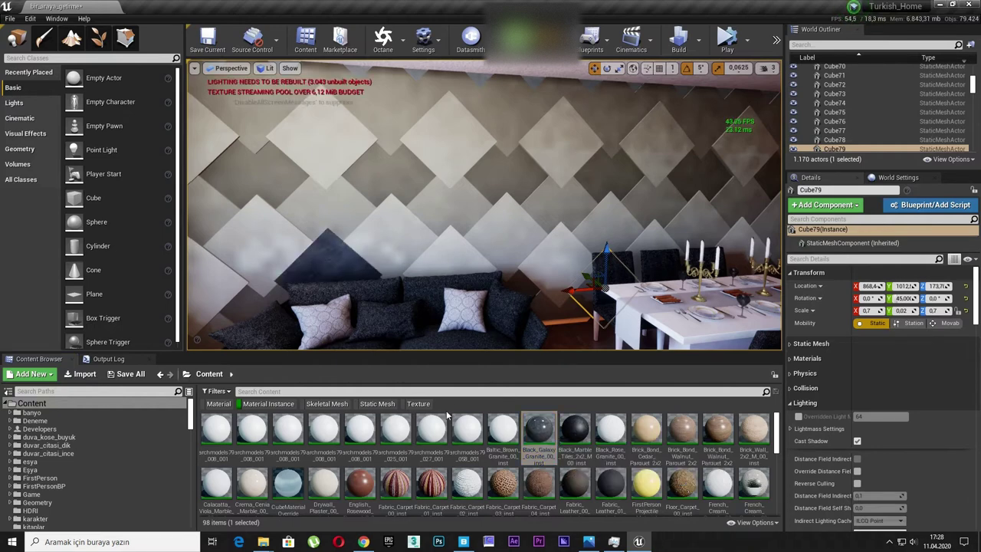
# Step: Browse the materials, checking Old_Varnished_Redwood_Burl_Veneer, and open the Materials folder
pyautogui.scroll(-2, 429, 437)
pyautogui.scroll(-2, 388, 451)
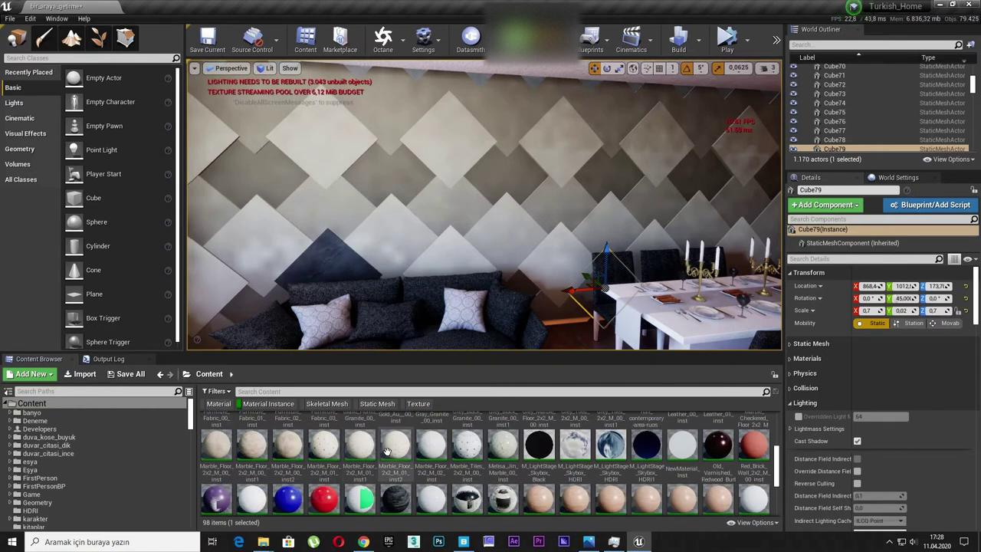
pyautogui.click(717, 443)
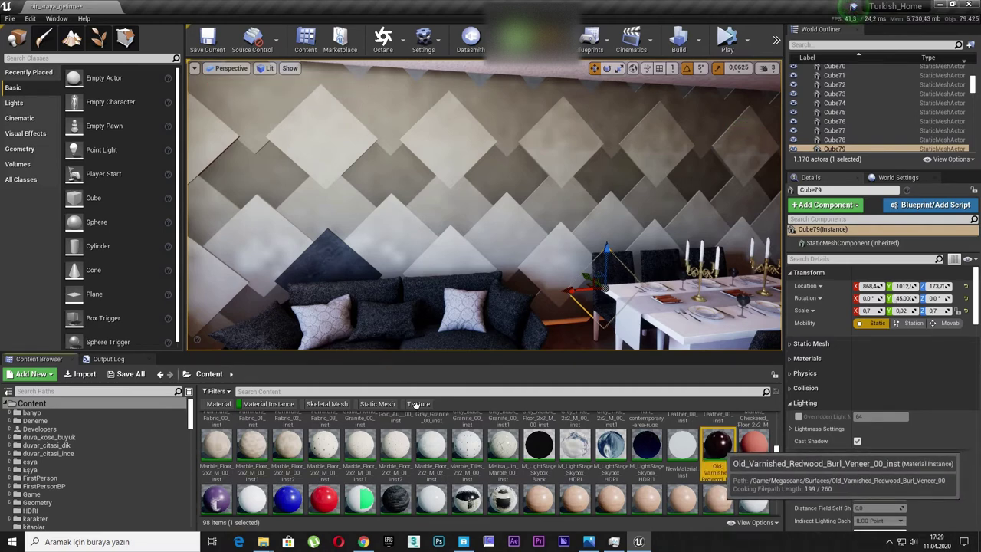
pyautogui.scroll(-1, 81, 469)
pyautogui.scroll(-2, 85, 467)
pyautogui.scroll(-1, 84, 469)
pyautogui.scroll(-1, 82, 474)
pyautogui.click(65, 479)
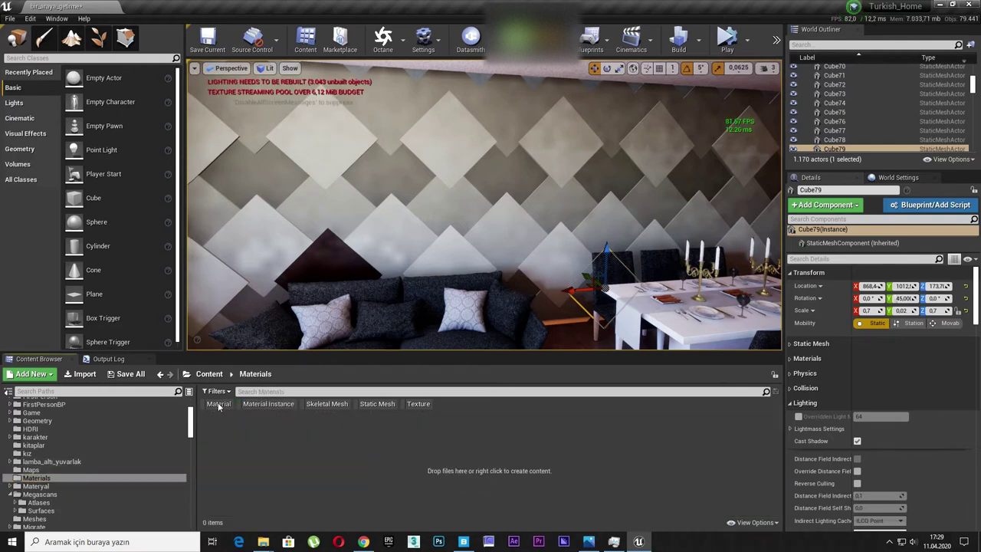
pyautogui.scroll(-3, 70, 481)
# Step: Look through the Turkish_home, tam_kose and StarterContent folders filtered to materials only
pyautogui.scroll(-1, 74, 477)
pyautogui.scroll(-1, 74, 475)
pyautogui.scroll(-1, 75, 470)
pyautogui.click(74, 471)
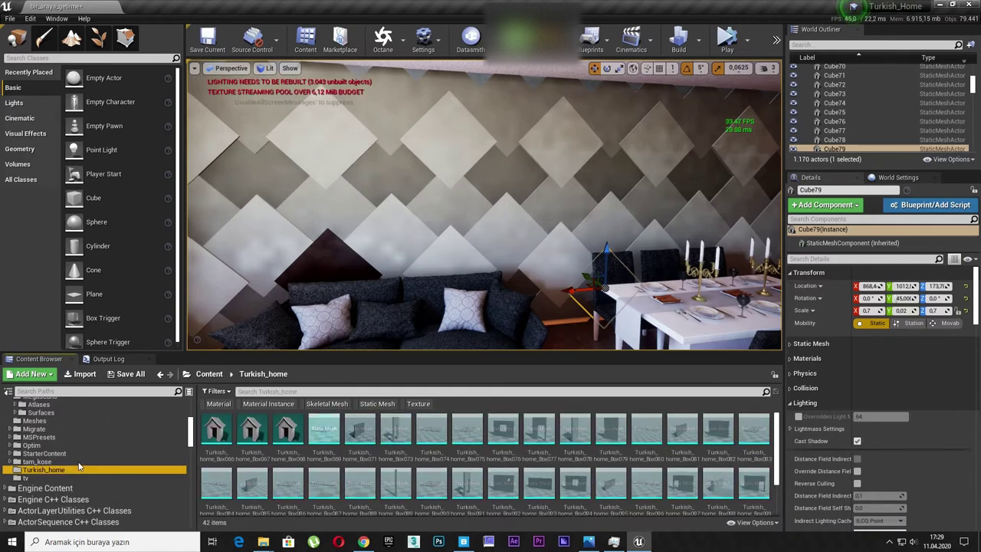
pyautogui.click(78, 461)
pyautogui.click(70, 453)
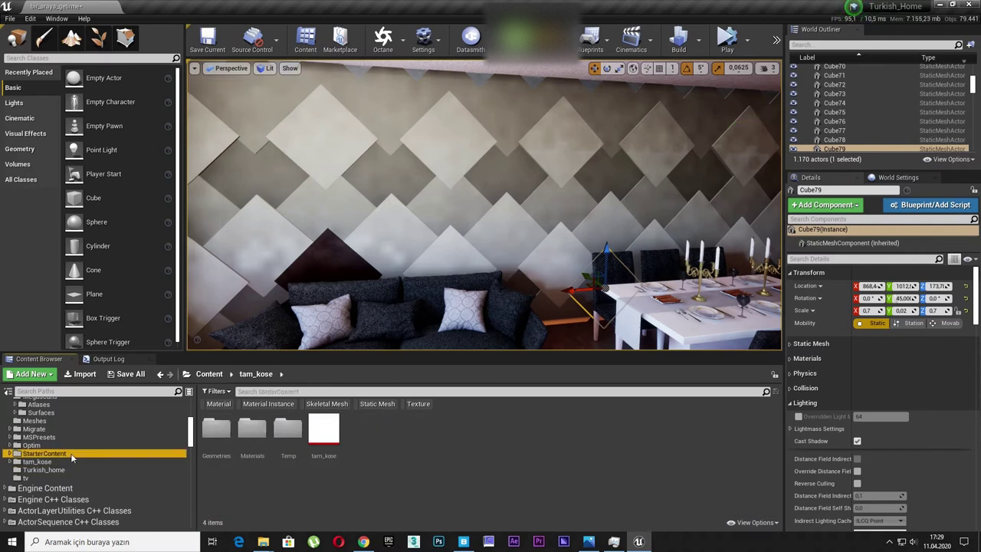
pyautogui.click(219, 404)
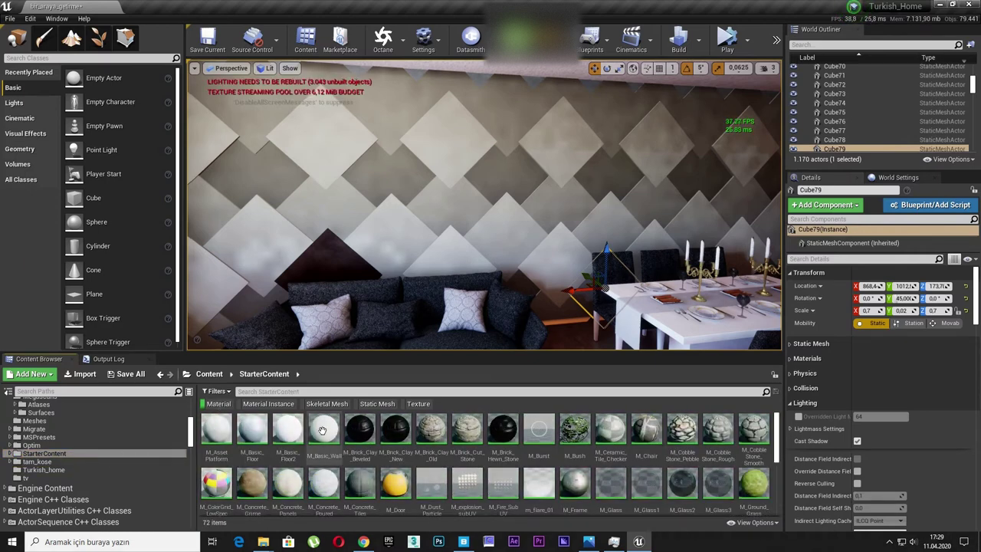
pyautogui.scroll(-2, 307, 451)
pyautogui.scroll(-2, 302, 452)
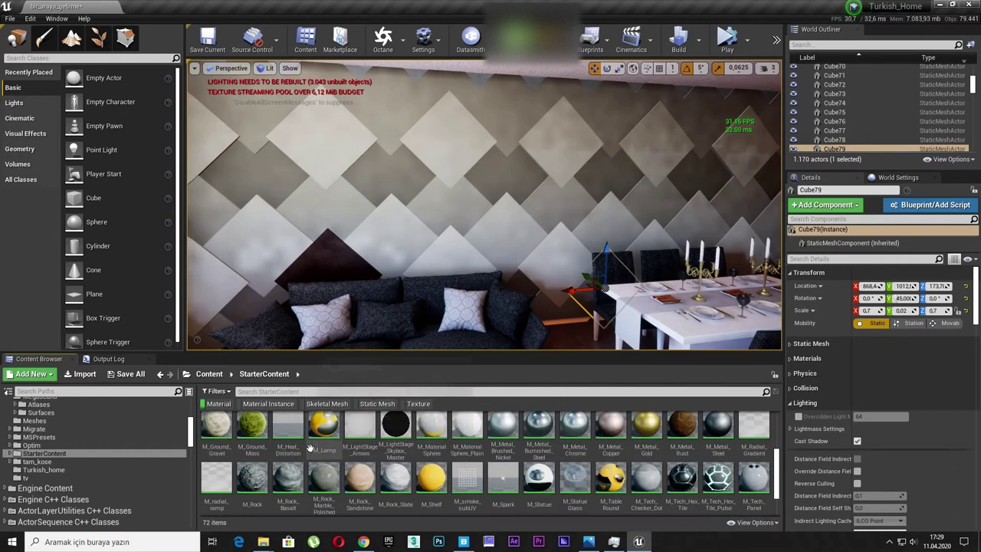
pyautogui.scroll(-1, 298, 452)
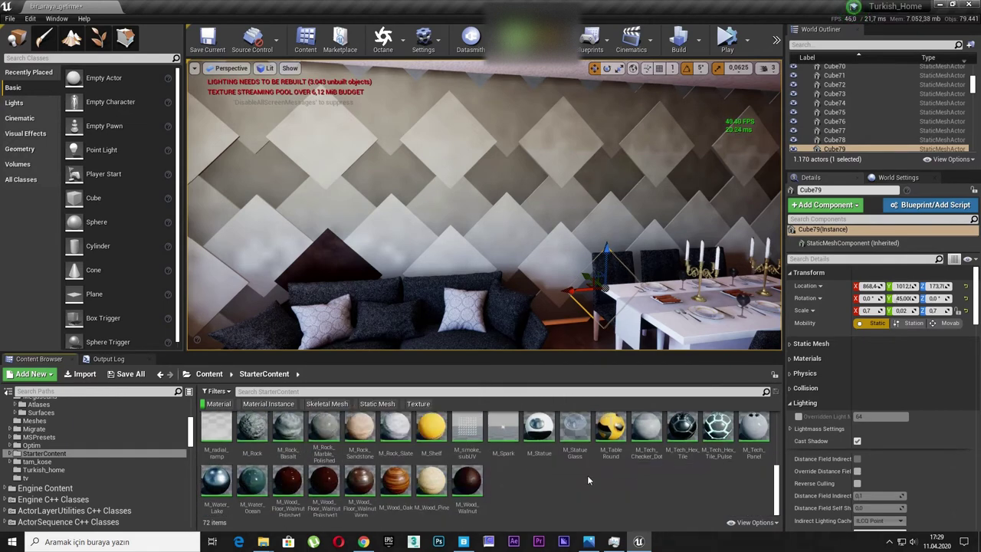
pyautogui.scroll(1, 587, 479)
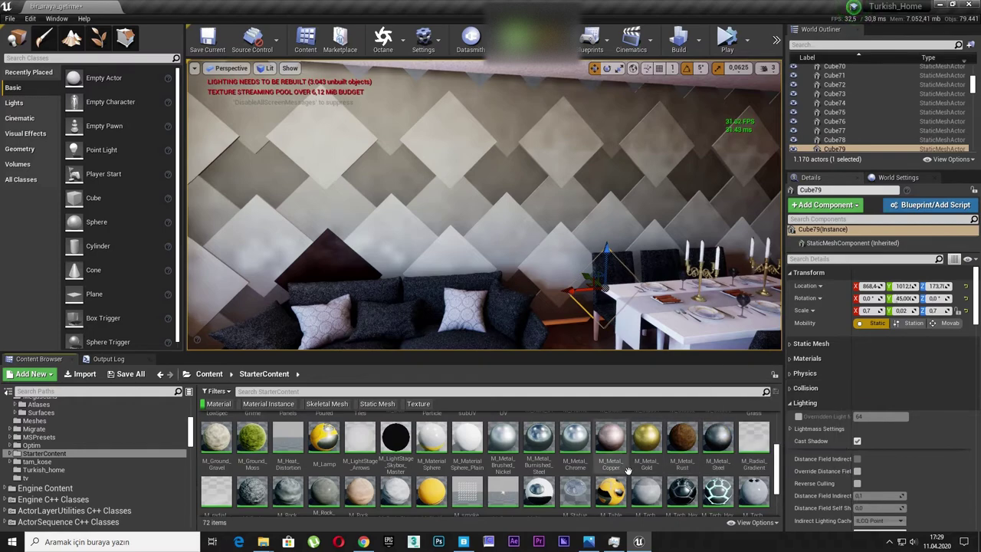
pyautogui.scroll(1, 632, 467)
pyautogui.scroll(1, 640, 462)
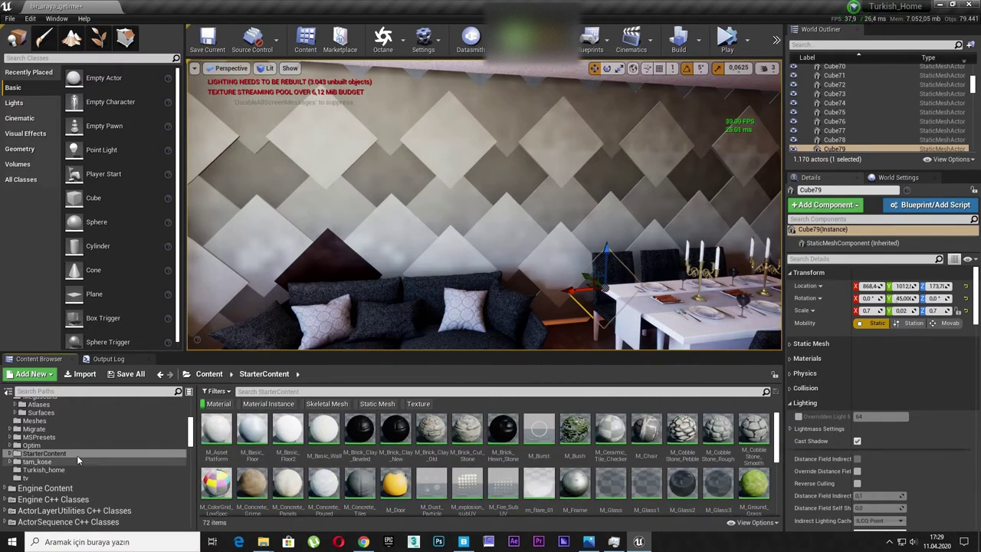
# Step: Show the Megascans Surfaces folder filtered to its 80 material instances
pyautogui.click(100, 452)
pyautogui.scroll(3, 84, 464)
pyautogui.click(67, 476)
pyautogui.click(270, 404)
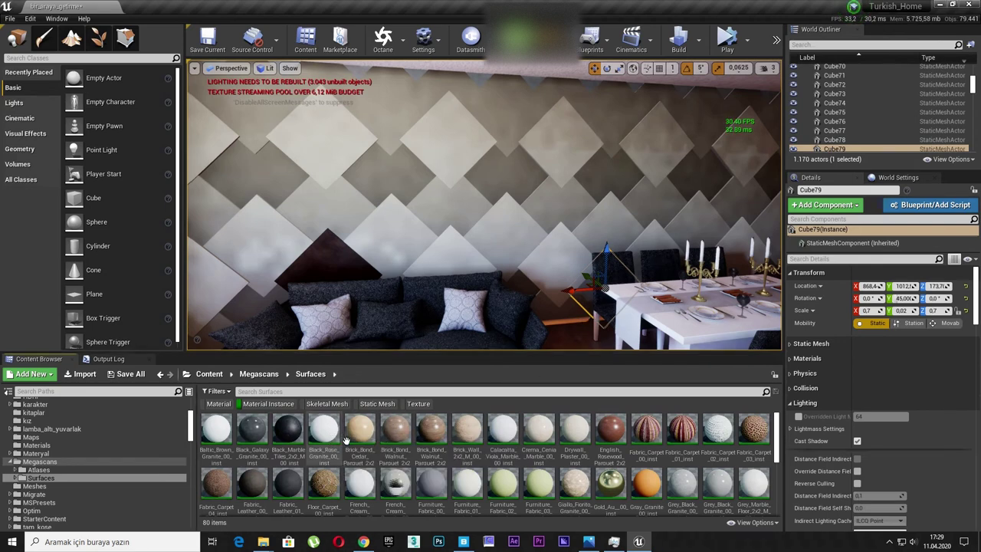
pyautogui.click(409, 224)
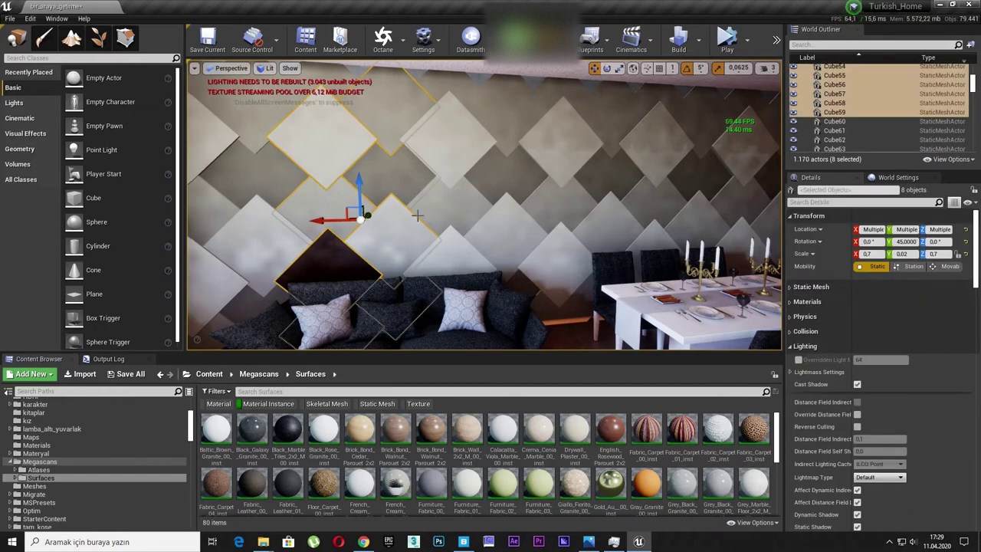
# Step: Frame the selected panels and add the middle and dining-side diamond panels to the selection
pyautogui.press('f')
pyautogui.keyDown('ctrl'); pyautogui.click(434, 235); pyautogui.keyUp('ctrl')
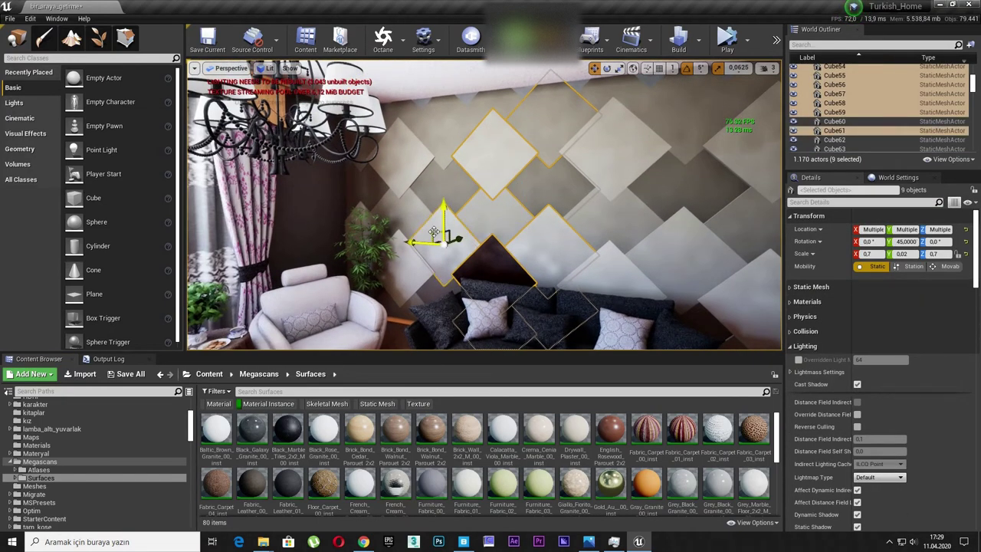
pyautogui.keyDown('ctrl'); pyautogui.click(445, 193); pyautogui.keyUp('ctrl')
pyautogui.keyDown('ctrl'); pyautogui.click(497, 182); pyautogui.keyUp('ctrl')
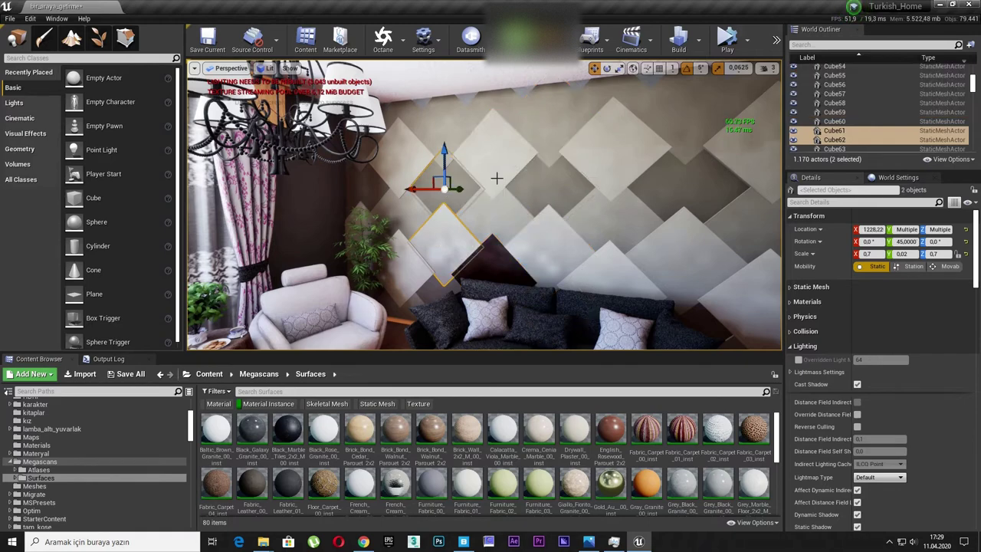
pyautogui.hotkey('ctrl', 'z')
pyautogui.moveTo(494, 175); pyautogui.dragTo(488, 221, button='right')
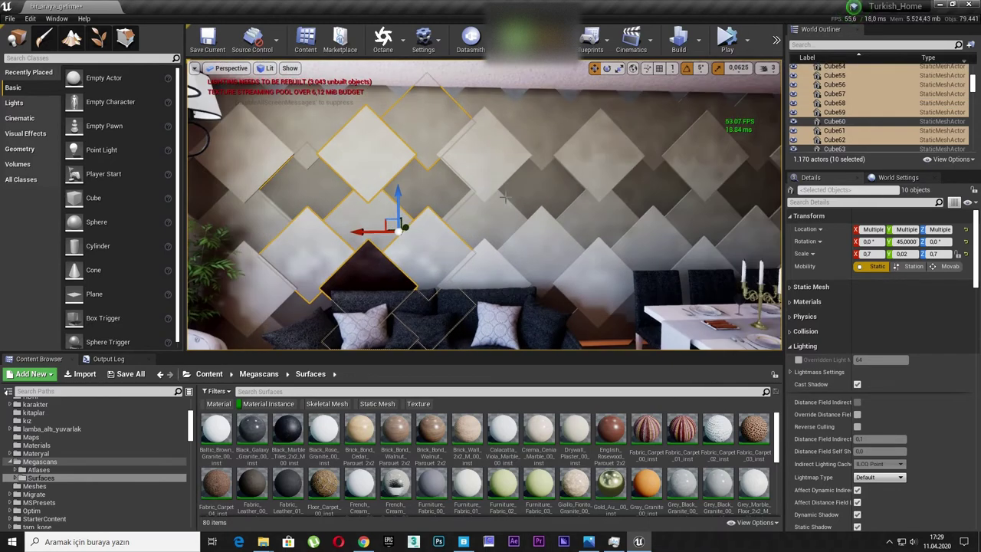
pyautogui.hotkey('ctrl', 'z')
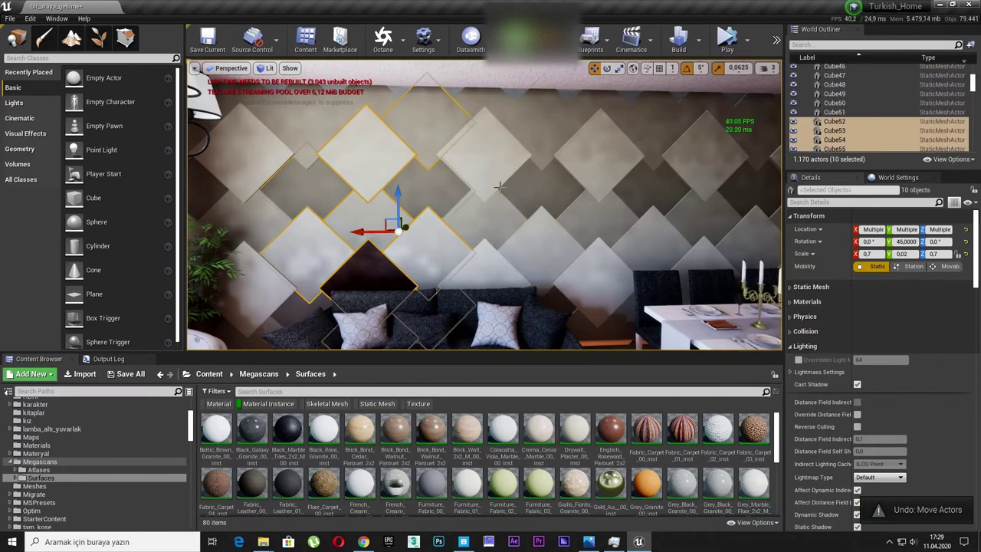
pyautogui.keyDown('ctrl'); pyautogui.click(496, 181); pyautogui.keyUp('ctrl')
pyautogui.keyDown('ctrl'); pyautogui.click(599, 229); pyautogui.keyUp('ctrl')
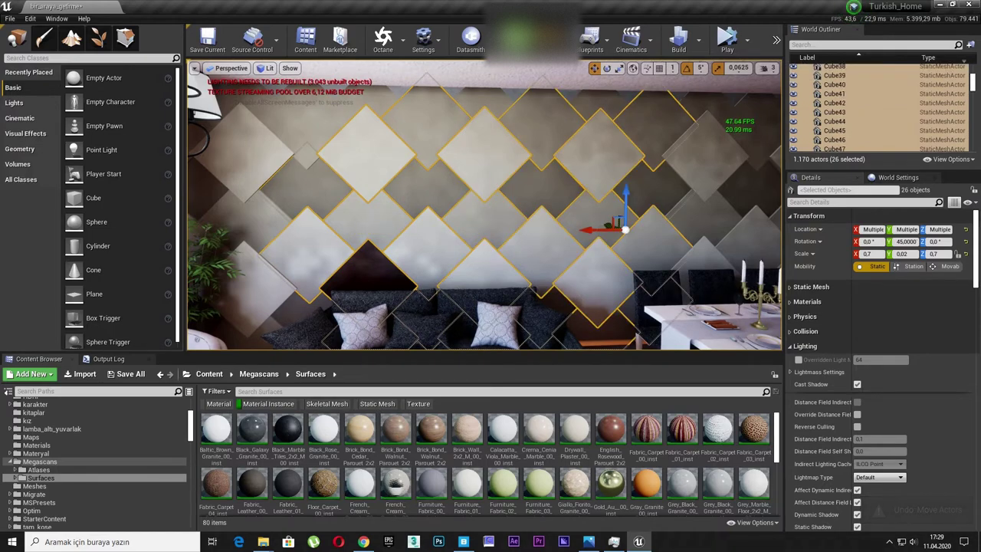
pyautogui.keyDown('ctrl'); pyautogui.click(695, 214); pyautogui.keyUp('ctrl')
pyautogui.moveTo(695, 214); pyautogui.dragTo(735, 219, button='right')
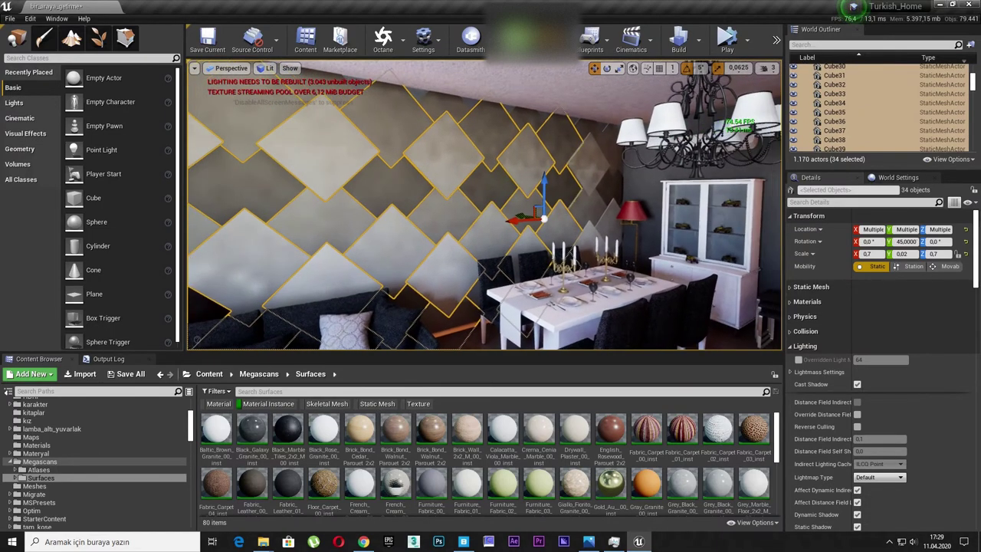
pyautogui.keyDown('ctrl'); pyautogui.click(597, 207); pyautogui.keyUp('ctrl')
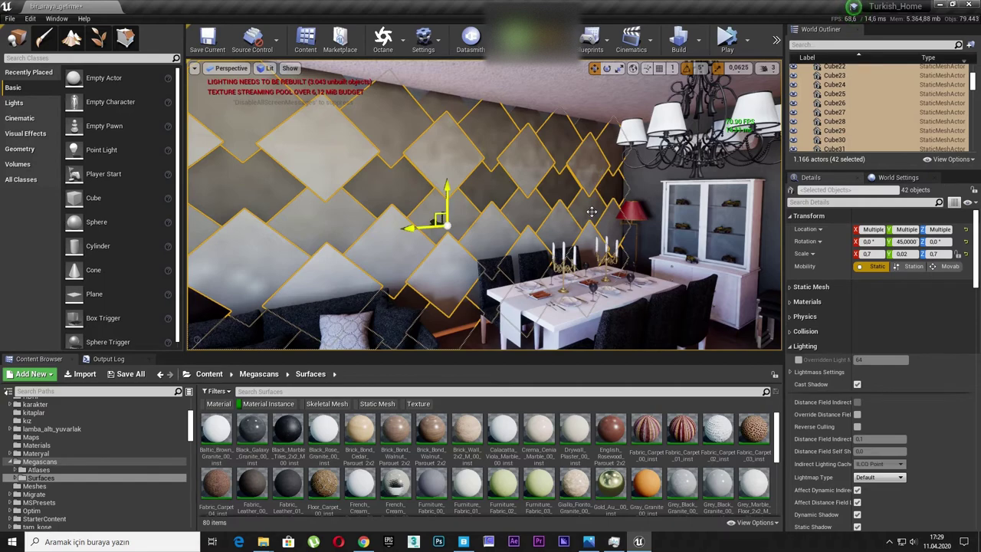
pyautogui.keyDown('ctrl'); pyautogui.click(584, 130); pyautogui.keyUp('ctrl')
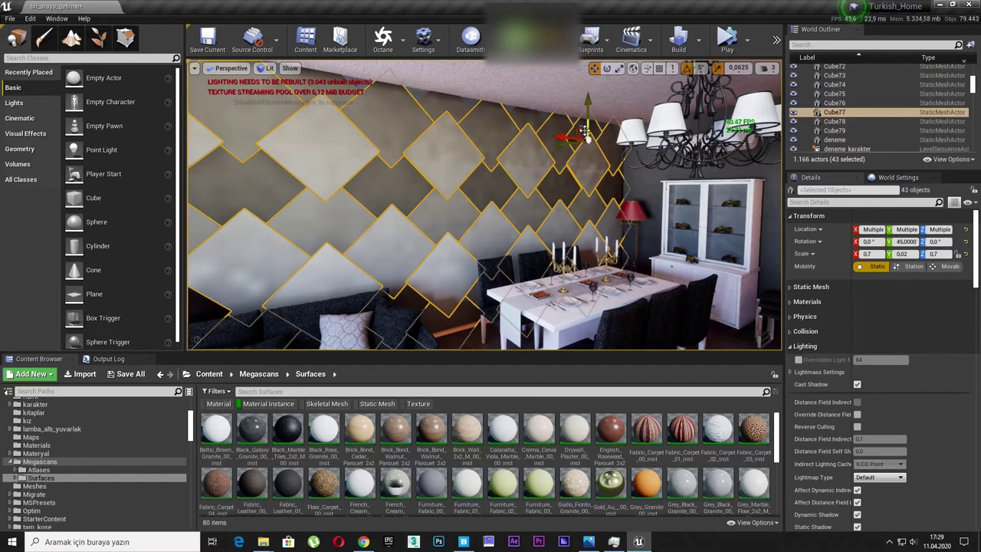
pyautogui.keyDown('ctrl'); pyautogui.click(529, 119); pyautogui.keyUp('ctrl')
pyautogui.keyDown('ctrl'); pyautogui.click(448, 111); pyautogui.keyUp('ctrl')
pyautogui.moveTo(448, 111)
pyautogui.mouseDown(button='right')
pyautogui.moveTo(414, 126)
pyautogui.moveTo(383, 115)
pyautogui.mouseUp(button='right')
pyautogui.keyDown('ctrl'); pyautogui.click(434, 108); pyautogui.keyUp('ctrl')
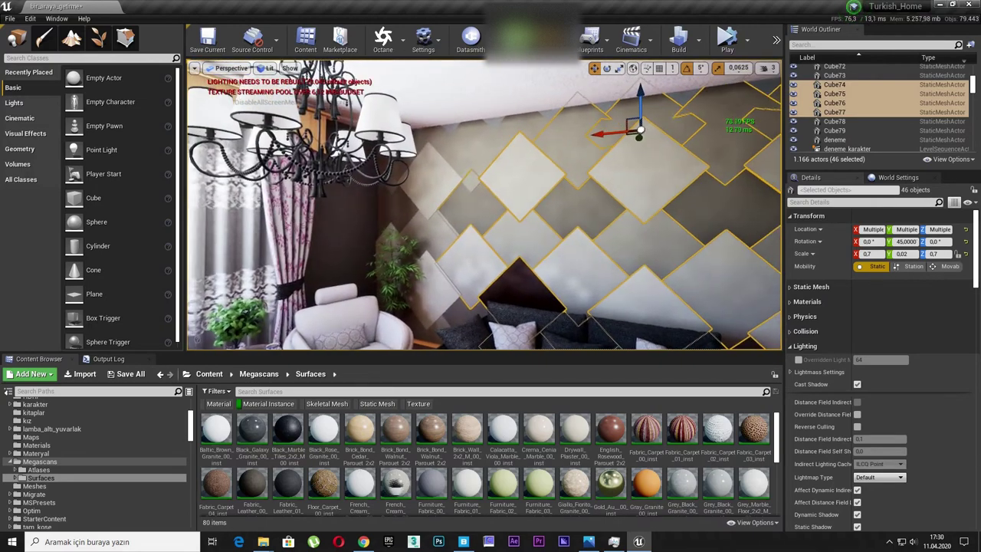
pyautogui.keyDown('ctrl'); pyautogui.click(515, 125); pyautogui.keyUp('ctrl')
pyautogui.keyDown('ctrl'); pyautogui.click(471, 132); pyautogui.keyUp('ctrl')
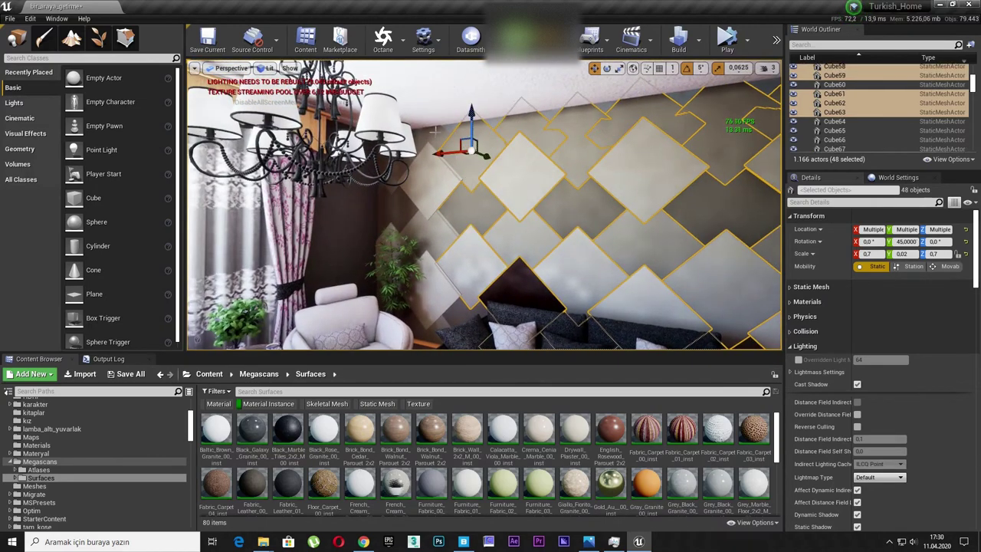
pyautogui.keyDown('ctrl'); pyautogui.click(432, 138); pyautogui.keyUp('ctrl')
# Step: Add the upper corner, plant-side and remaining diamonds until all 58 panels are selected
pyautogui.moveTo(433, 138); pyautogui.dragTo(446, 149, button='right')
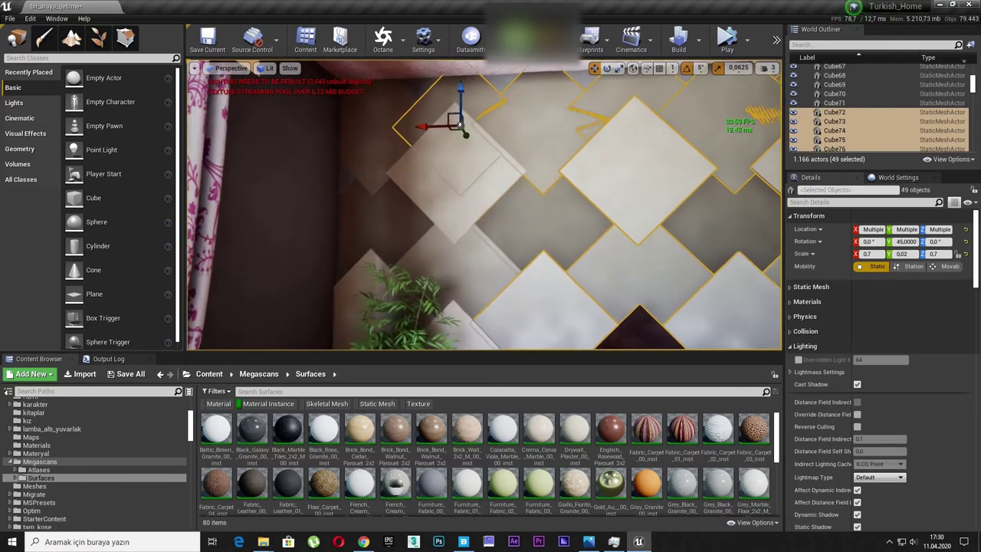
pyautogui.keyDown('ctrl'); pyautogui.click(410, 157); pyautogui.keyUp('ctrl')
pyautogui.keyDown('ctrl'); pyautogui.click(488, 170); pyautogui.keyUp('ctrl')
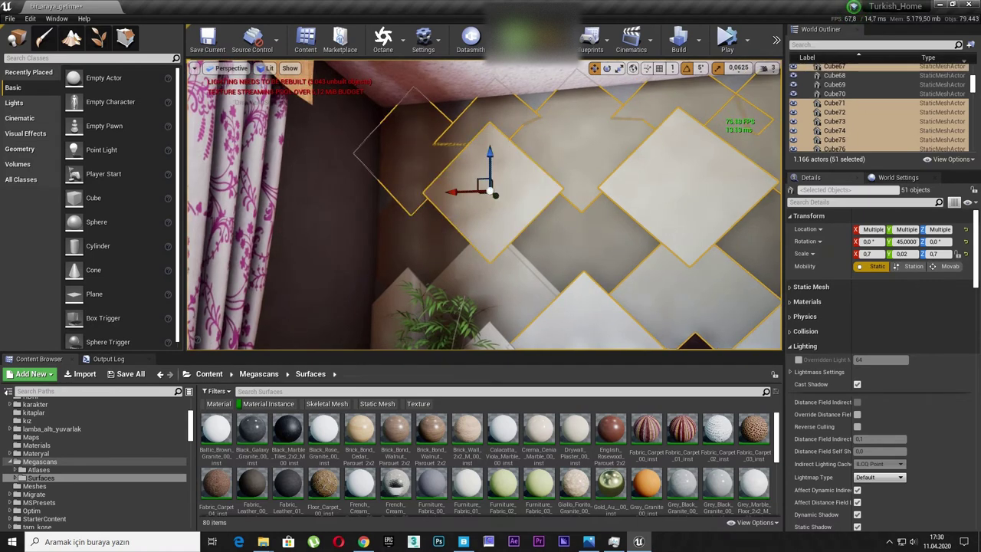
pyautogui.keyDown('ctrl'); pyautogui.click(418, 241); pyautogui.keyUp('ctrl')
pyautogui.keyDown('ctrl'); pyautogui.click(389, 331); pyautogui.keyUp('ctrl')
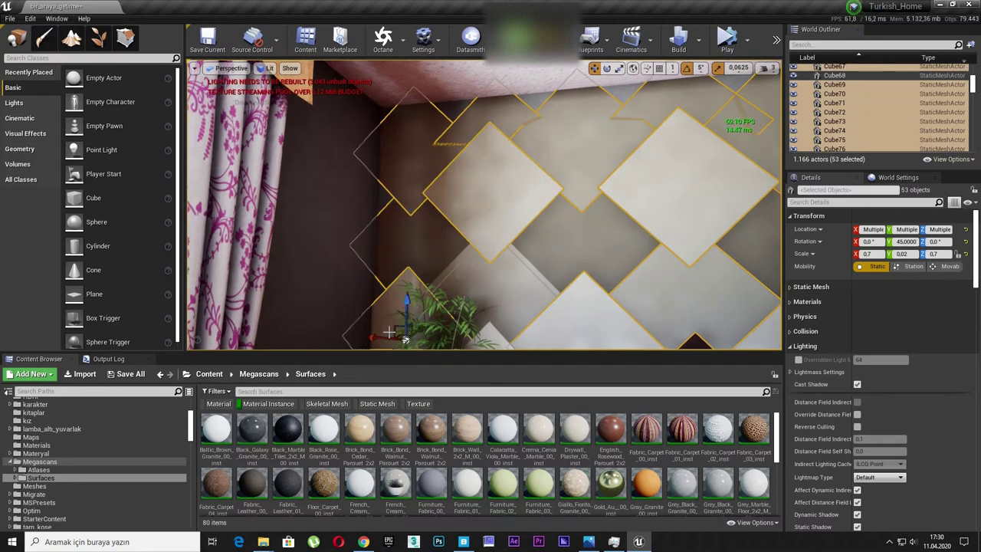
pyautogui.keyDown('ctrl'); pyautogui.click(522, 272); pyautogui.keyUp('ctrl')
pyautogui.moveTo(522, 272); pyautogui.dragTo(523, 321, button='right')
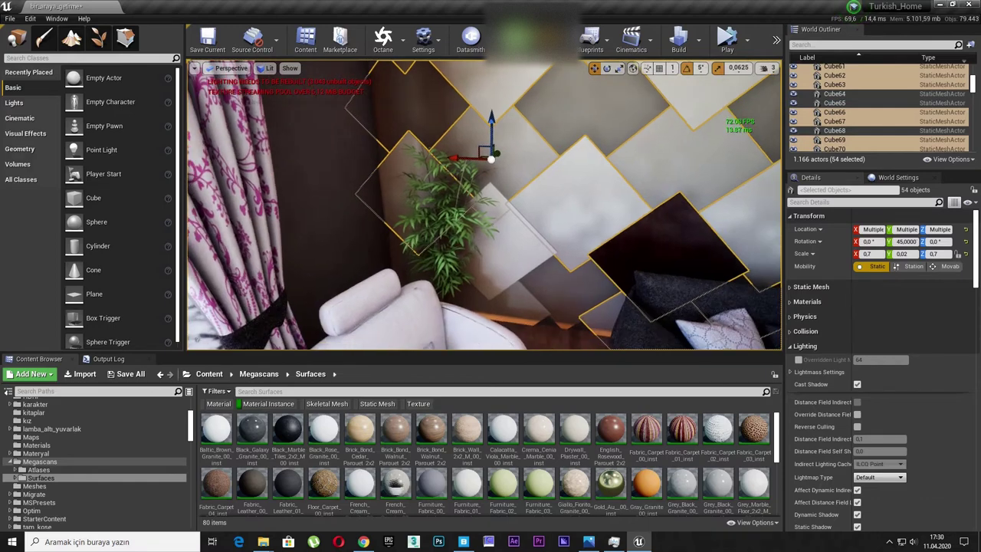
pyautogui.keyDown('ctrl'); pyautogui.click(518, 268); pyautogui.keyUp('ctrl')
pyautogui.moveTo(518, 267); pyautogui.dragTo(491, 259, button='right')
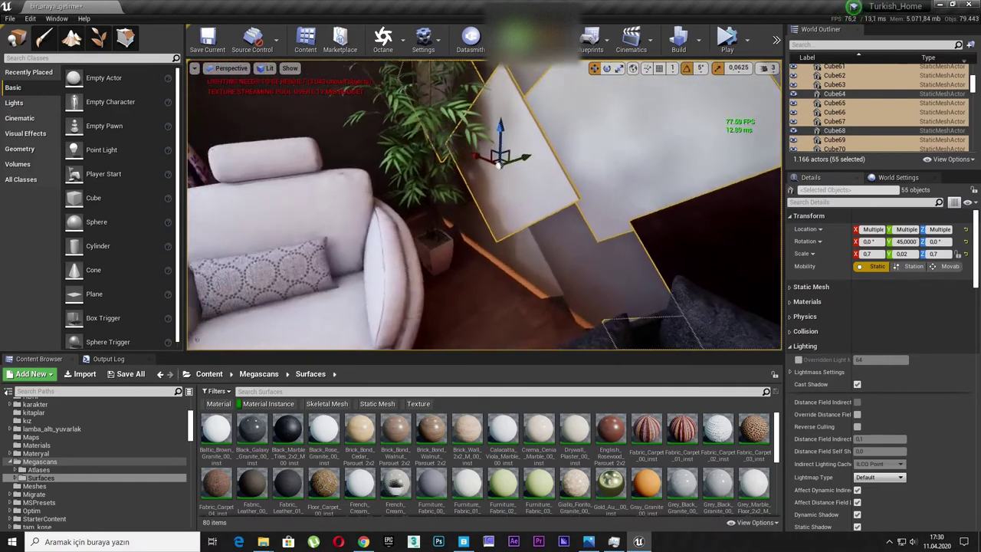
pyautogui.keyDown('ctrl'); pyautogui.click(475, 230); pyautogui.keyUp('ctrl')
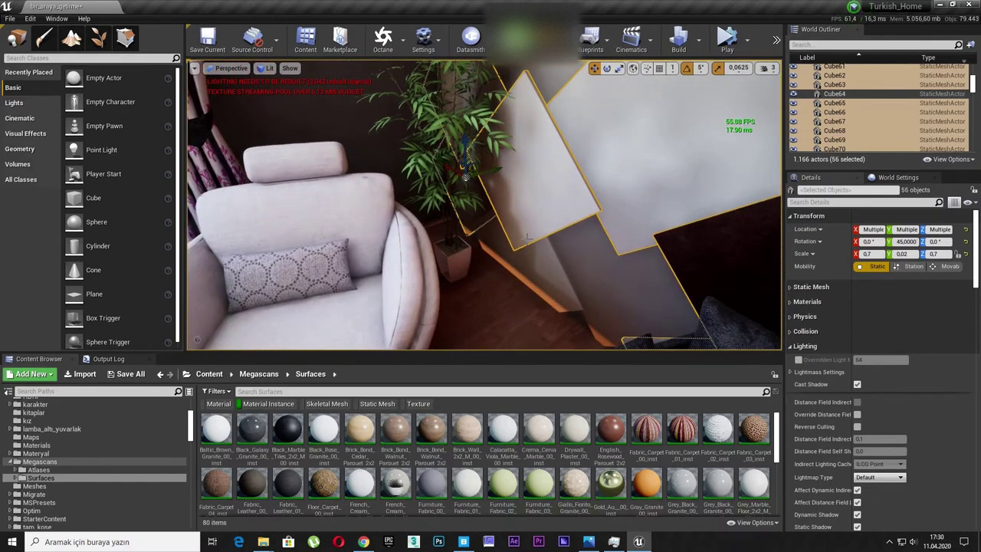
pyautogui.hotkey('ctrl', 'z')
pyautogui.keyDown('ctrl'); pyautogui.click(475, 219); pyautogui.keyUp('ctrl')
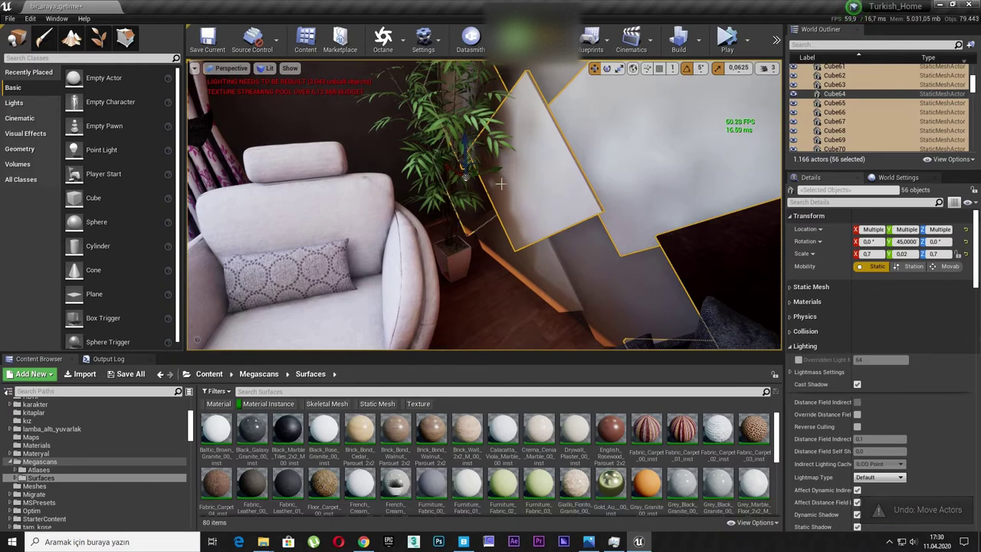
pyautogui.moveTo(500, 184); pyautogui.dragTo(505, 230, button='right')
pyautogui.keyDown('ctrl'); pyautogui.click(519, 191); pyautogui.keyUp('ctrl')
pyautogui.scroll(3, 436, 203)
pyautogui.moveTo(436, 203); pyautogui.dragTo(536, 207, button='right')
pyautogui.moveTo(519, 200)
pyautogui.mouseDown(button='right')
pyautogui.moveTo(506, 197)
pyautogui.moveTo(512, 182)
pyautogui.mouseUp(button='right')
pyautogui.keyDown('ctrl'); pyautogui.click(511, 181); pyautogui.keyUp('ctrl')
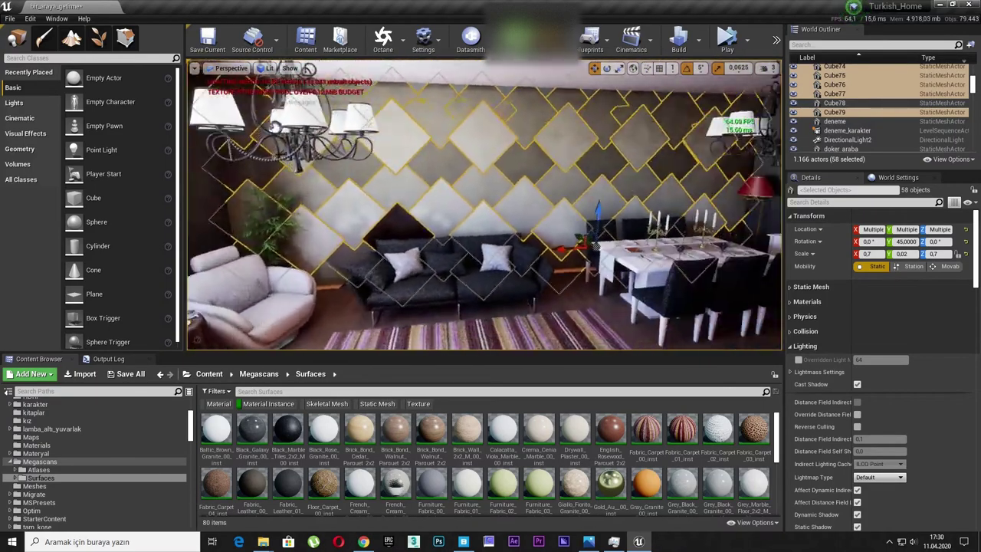
pyautogui.moveTo(512, 184); pyautogui.dragTo(512, 184, button='right')
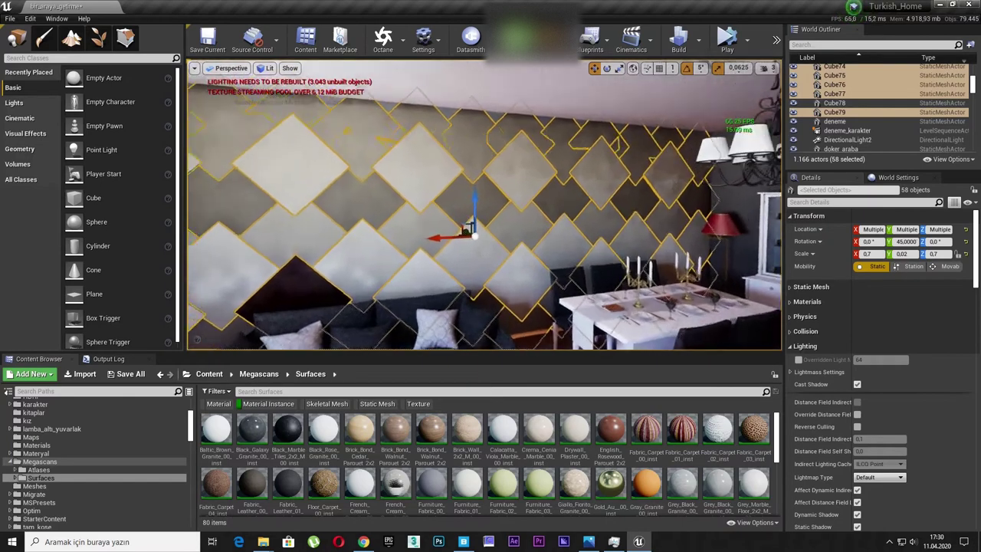
# Step: Display the panels' two materials: Old_Varnished_Redwood_Burl veneer and Drywall_Plaster_00_inst
pyautogui.click(810, 301)
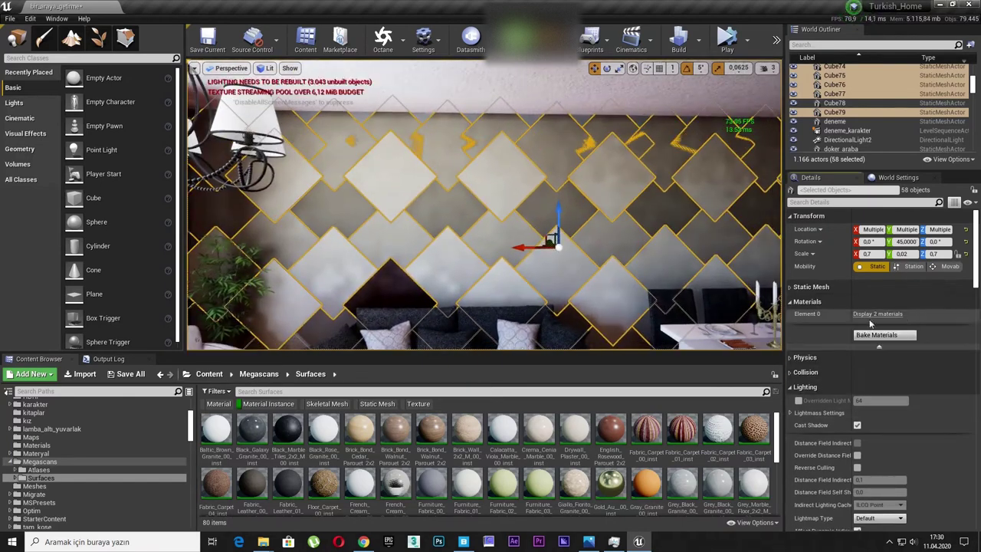
pyautogui.click(895, 315)
pyautogui.moveTo(603, 274); pyautogui.dragTo(603, 273, button='right')
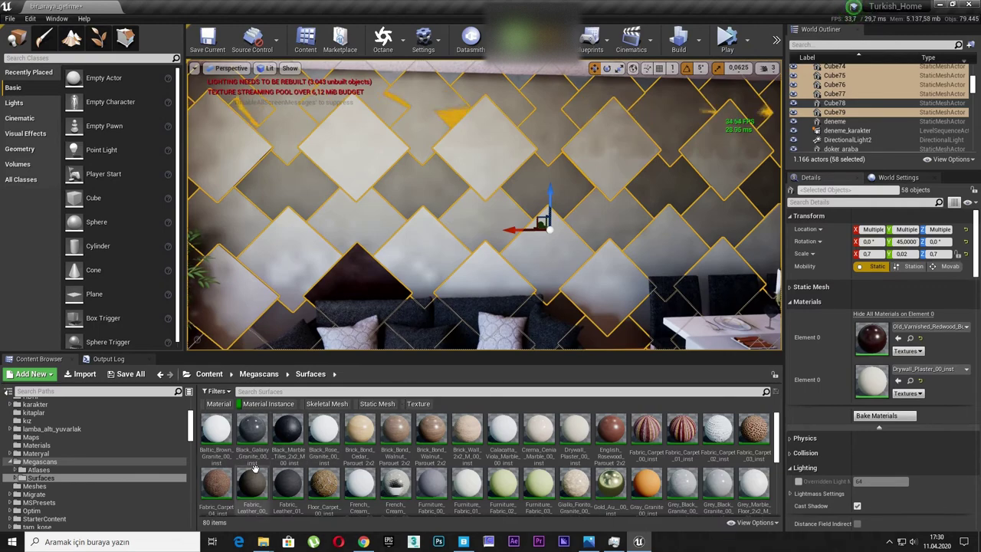
pyautogui.keyDown('ctrl'); pyautogui.scroll(1, 255, 469); pyautogui.keyUp('ctrl')
pyautogui.keyDown('ctrl'); pyautogui.scroll(1, 353, 446); pyautogui.keyUp('ctrl')
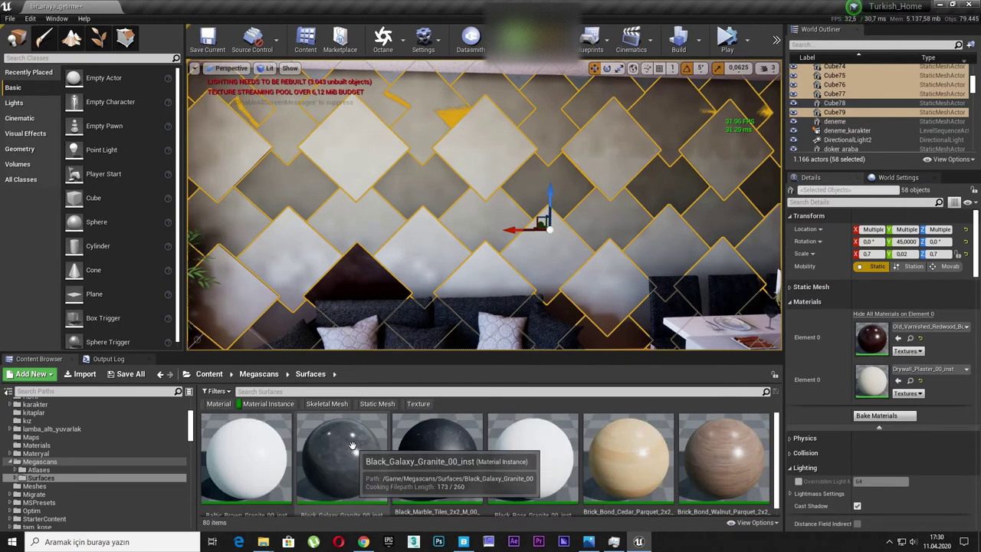
pyautogui.scroll(-1, 245, 455)
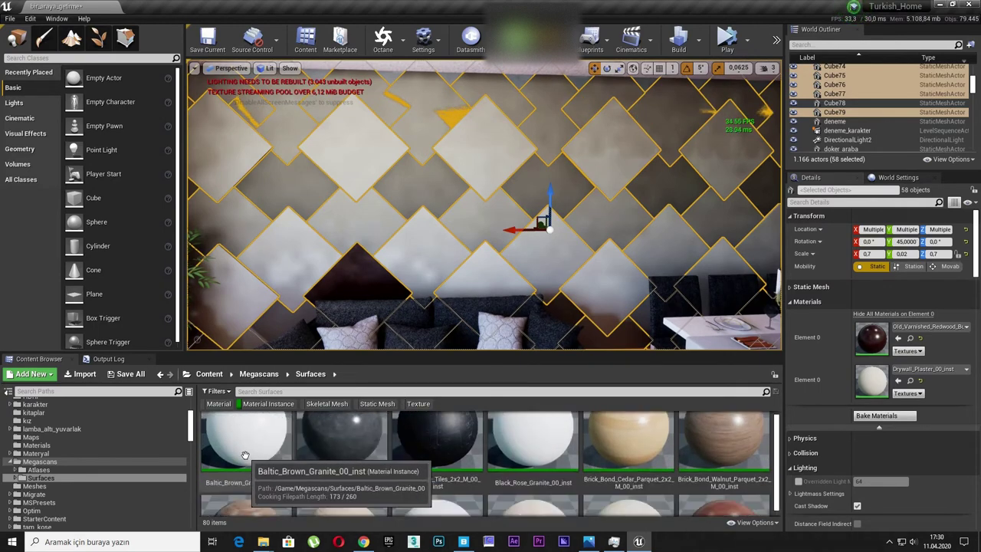
pyautogui.keyDown('ctrl'); pyautogui.scroll(-1, 244, 455); pyautogui.keyUp('ctrl')
pyautogui.keyDown('ctrl'); pyautogui.scroll(-1, 265, 455); pyautogui.keyUp('ctrl')
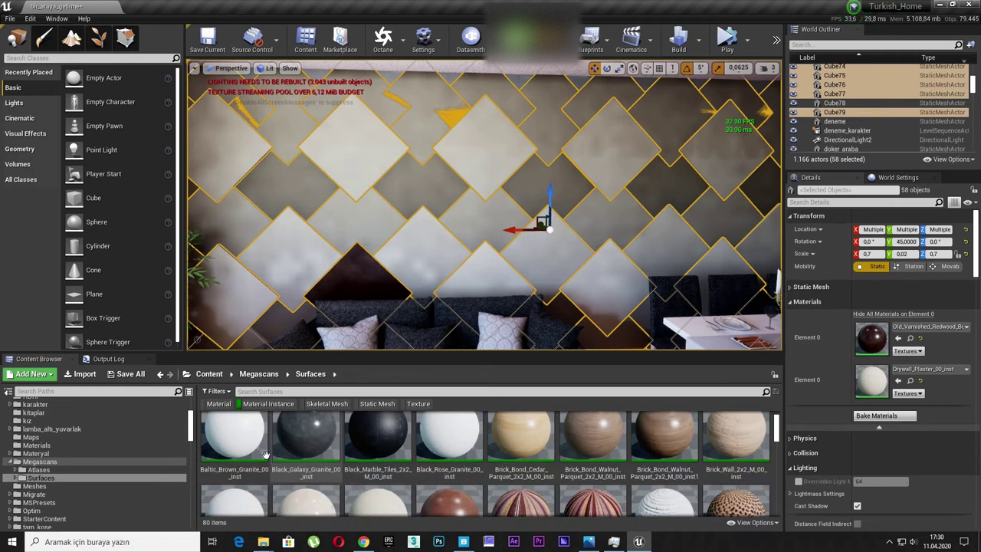
pyautogui.click(234, 439)
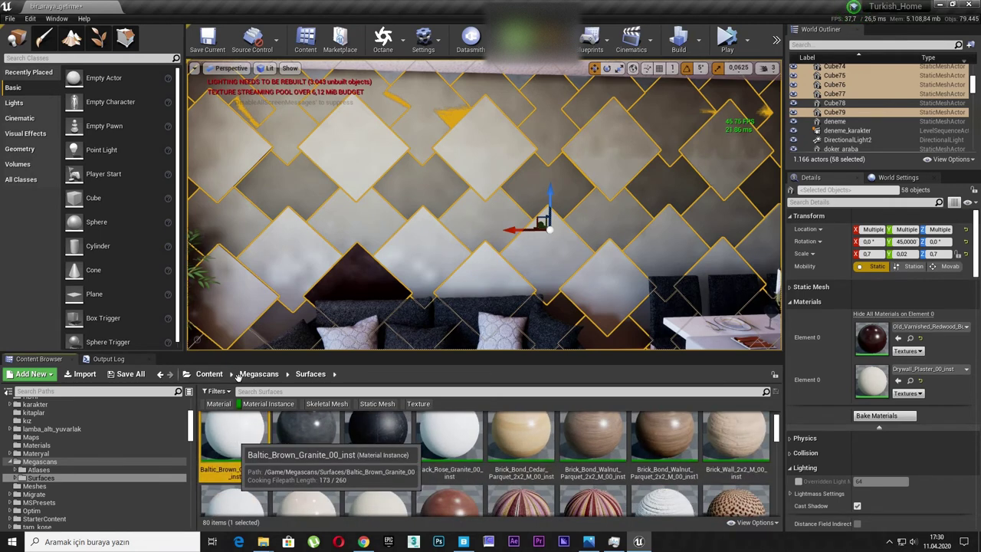
pyautogui.moveTo(541, 426); pyautogui.dragTo(543, 432)
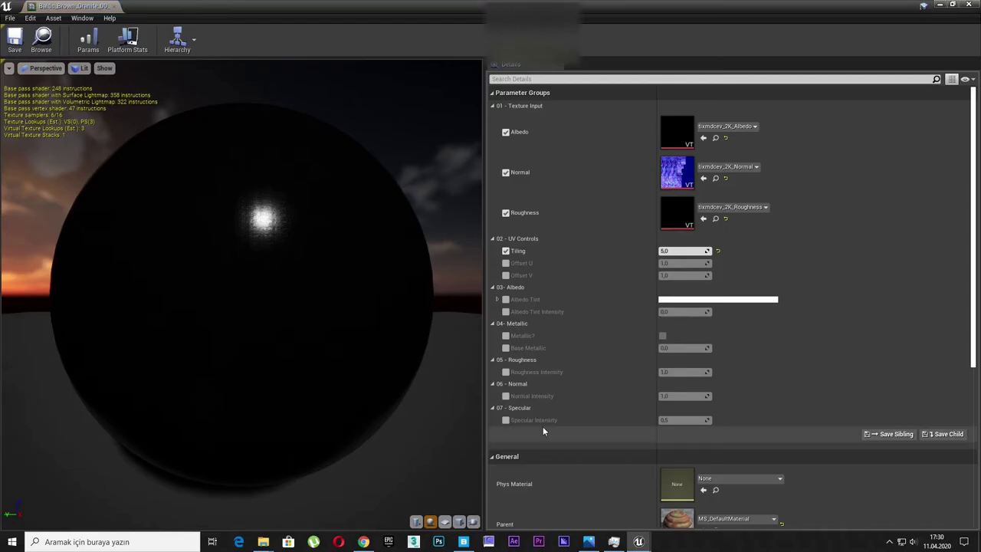
pyautogui.moveTo(345, 263)
pyautogui.mouseDown()
pyautogui.moveTo(383, 268)
pyautogui.moveTo(560, 201)
pyautogui.mouseUp()
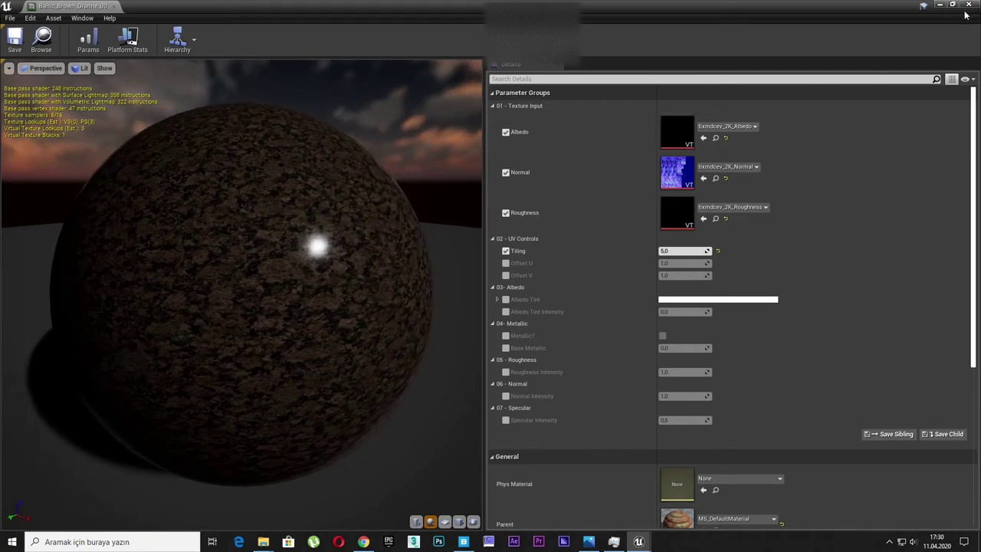
pyautogui.click(969, 6)
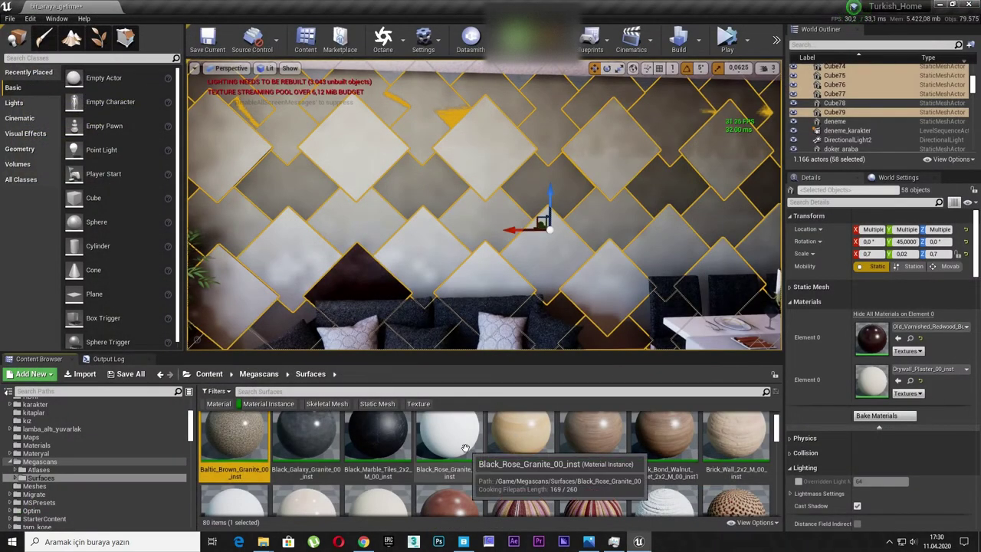
pyautogui.keyDown('ctrl'); pyautogui.scroll(-2, 429, 458); pyautogui.keyUp('ctrl')
pyautogui.keyDown('ctrl'); pyautogui.scroll(-1, 376, 464); pyautogui.keyUp('ctrl')
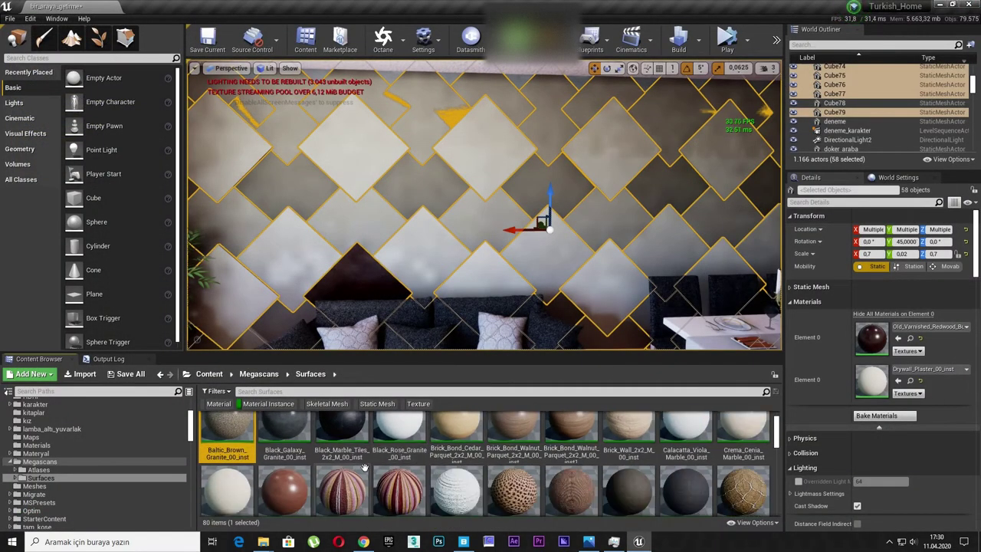
pyautogui.click(698, 435)
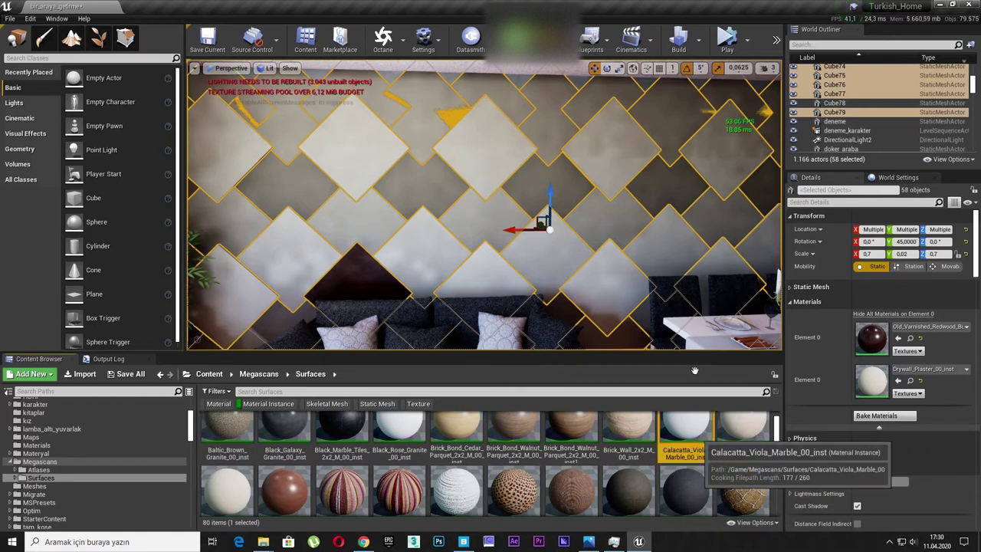
pyautogui.doubleClick(686, 429)
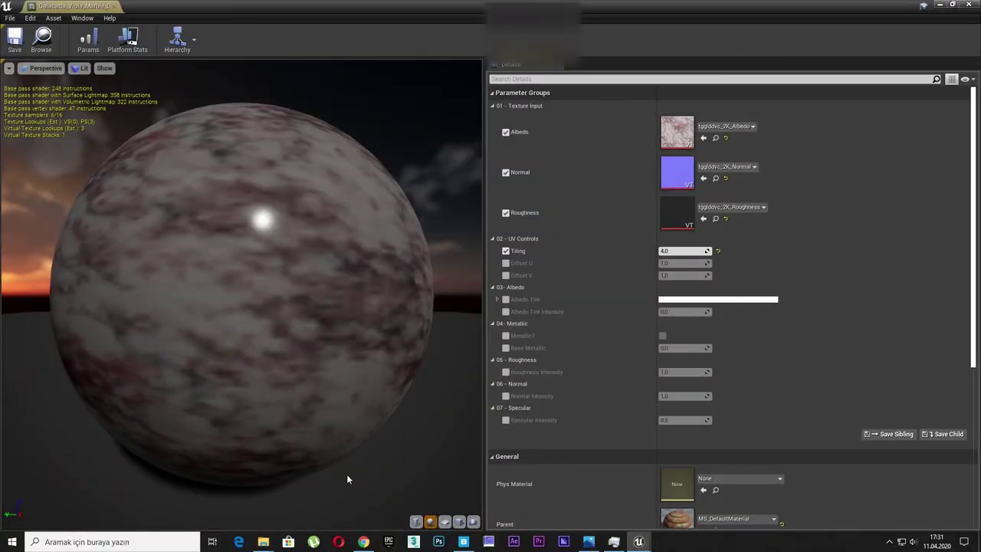
pyautogui.click(113, 7)
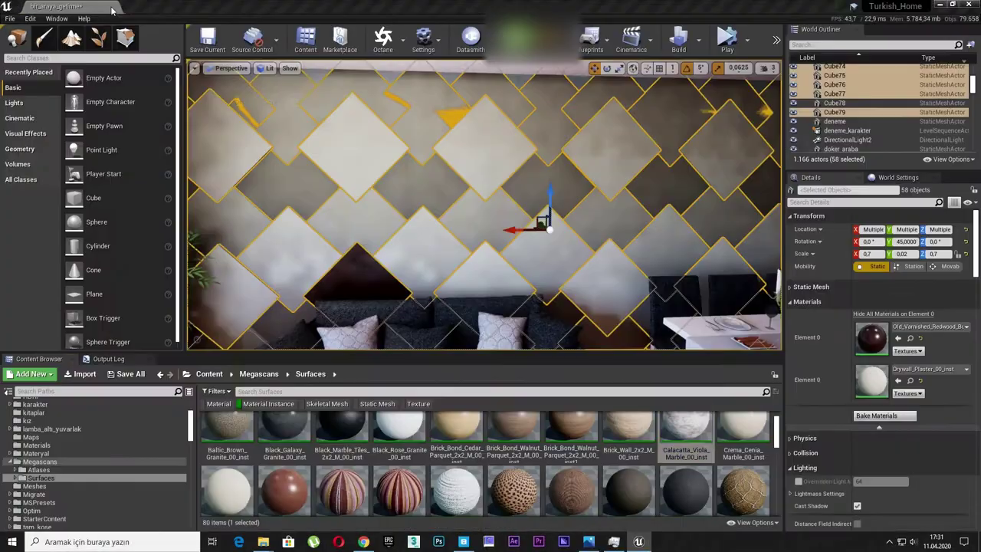
pyautogui.click(324, 391)
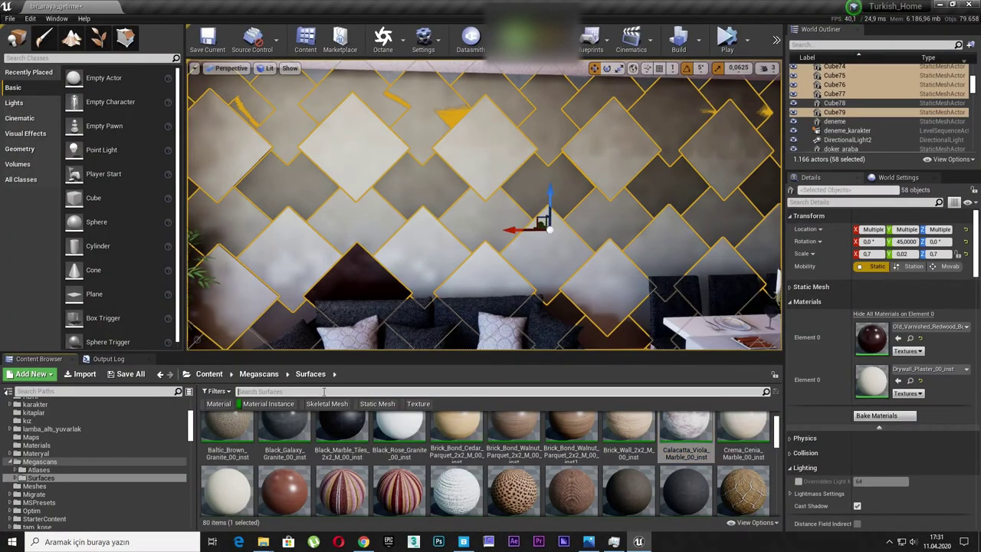
# Step: Search 'st' and assign Stucco_Facade_2x2_M_00_inst to the panels' first material slot
pyautogui.write('stu')
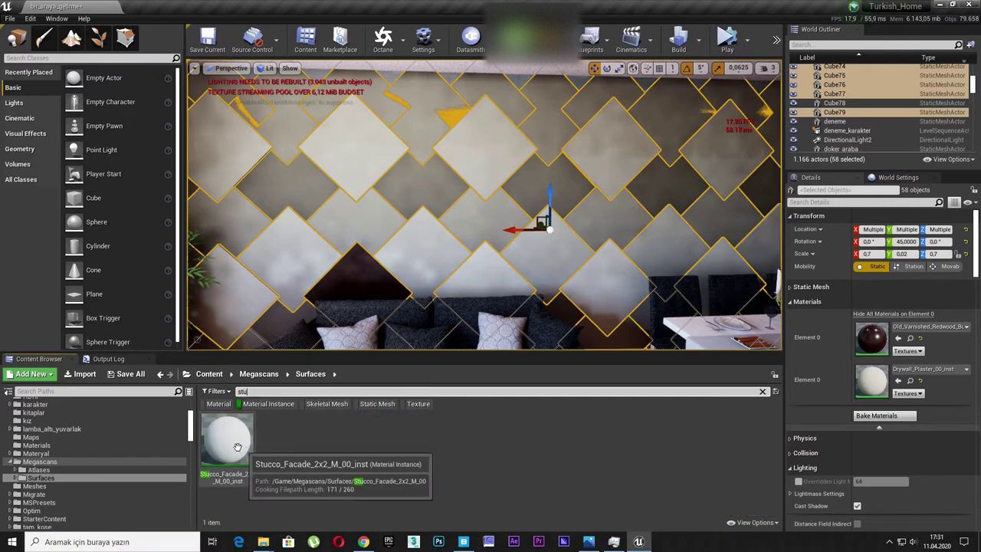
pyautogui.moveTo(227, 440); pyautogui.dragTo(875, 383)
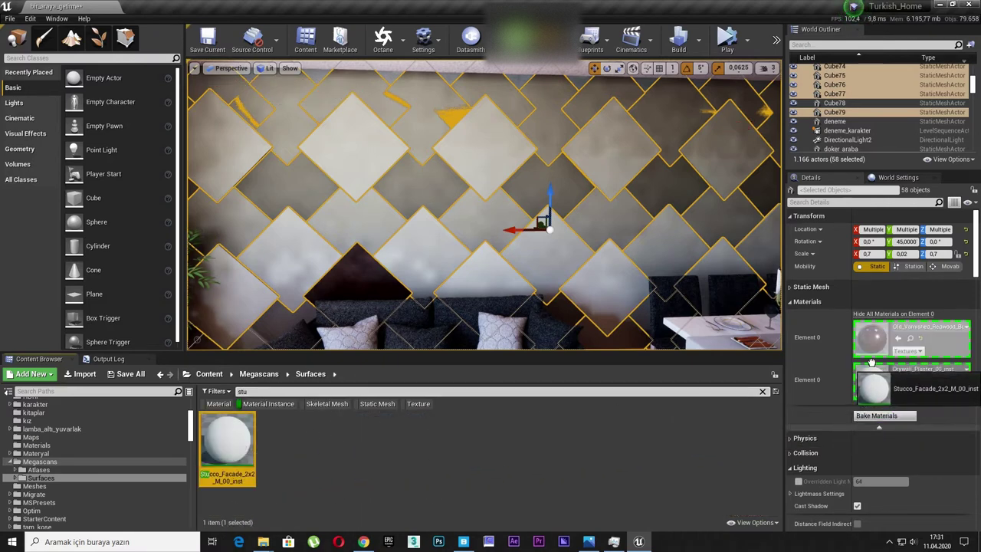
pyautogui.moveTo(876, 383); pyautogui.dragTo(871, 337)
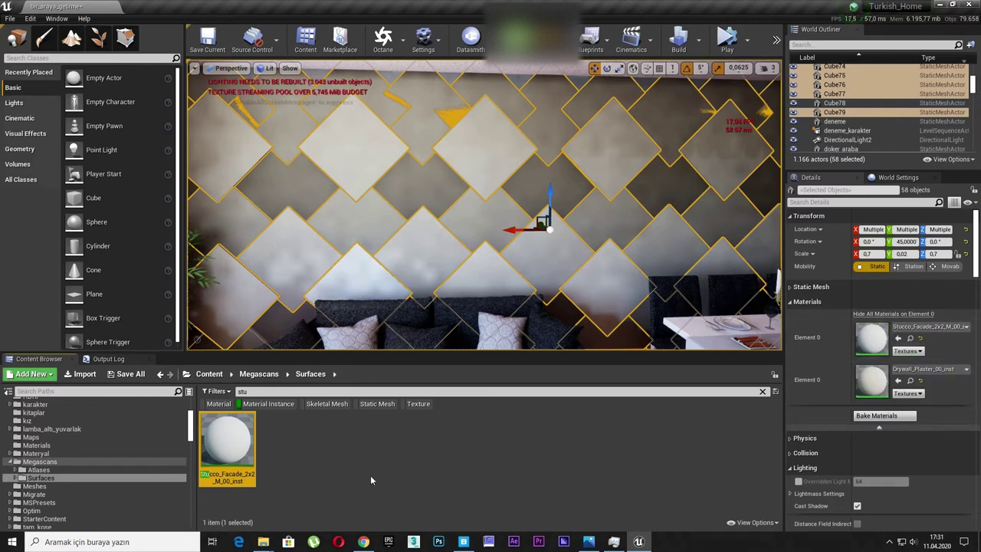
# Step: Inspect Drywall_Plaster_00_inst in the material editor, then return to the level
pyautogui.click(908, 381)
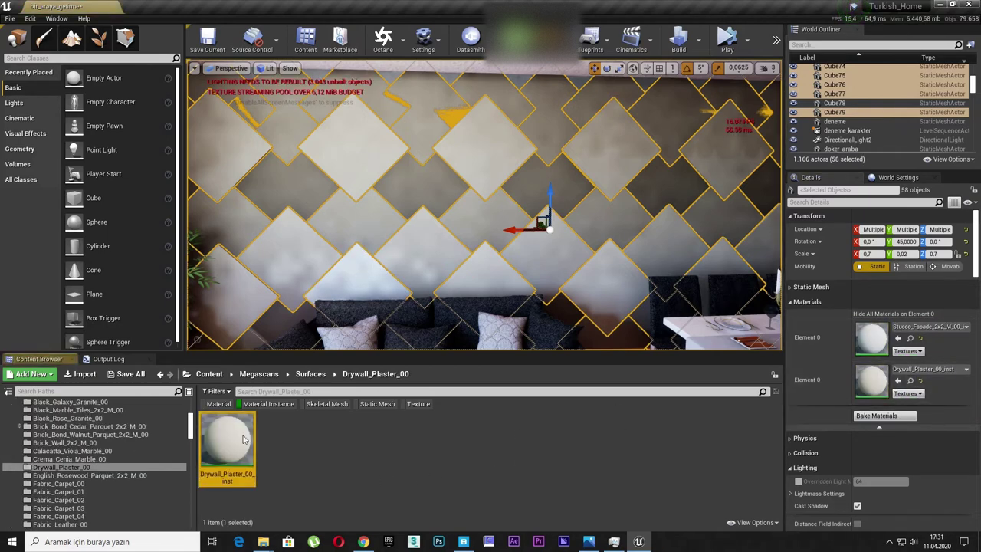
pyautogui.doubleClick(208, 435)
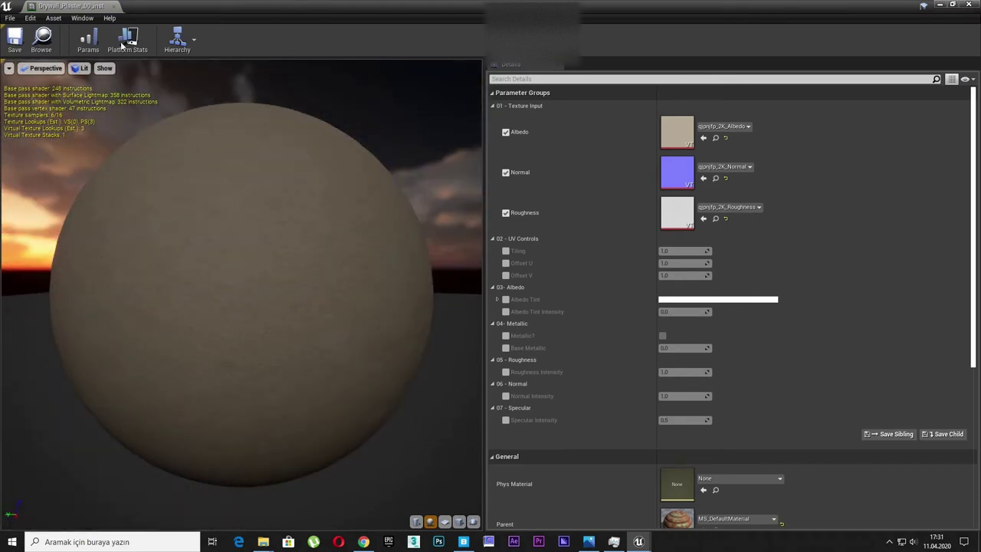
pyautogui.click(113, 6)
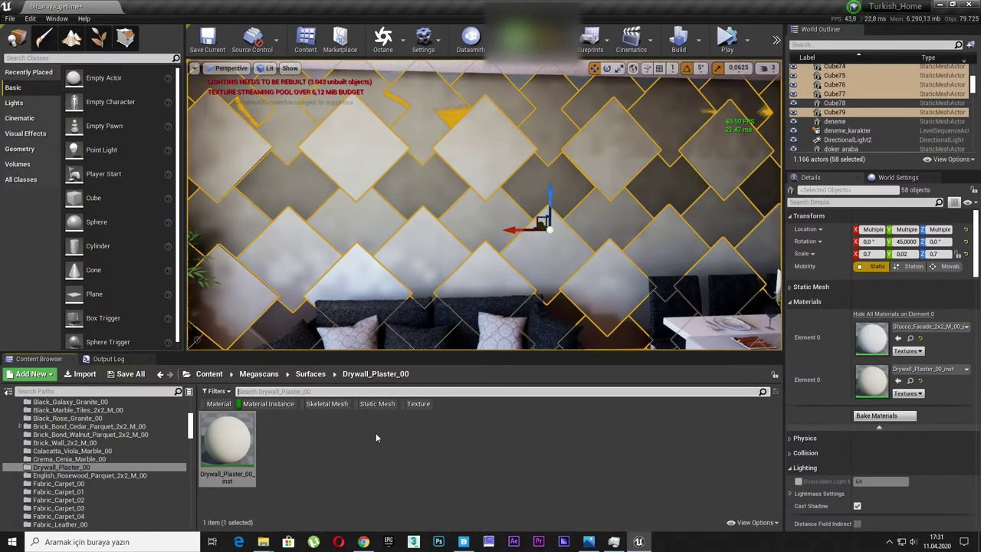
pyautogui.click(361, 449)
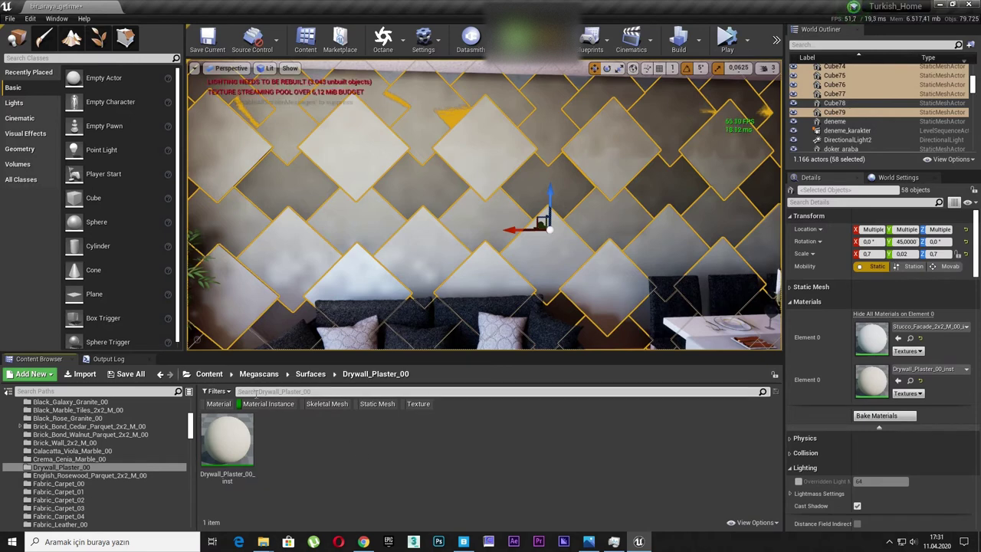
# Step: Filter the Megascans Surfaces folder to 'pl' plastic materials
pyautogui.write('plas')
pyautogui.press('Return')
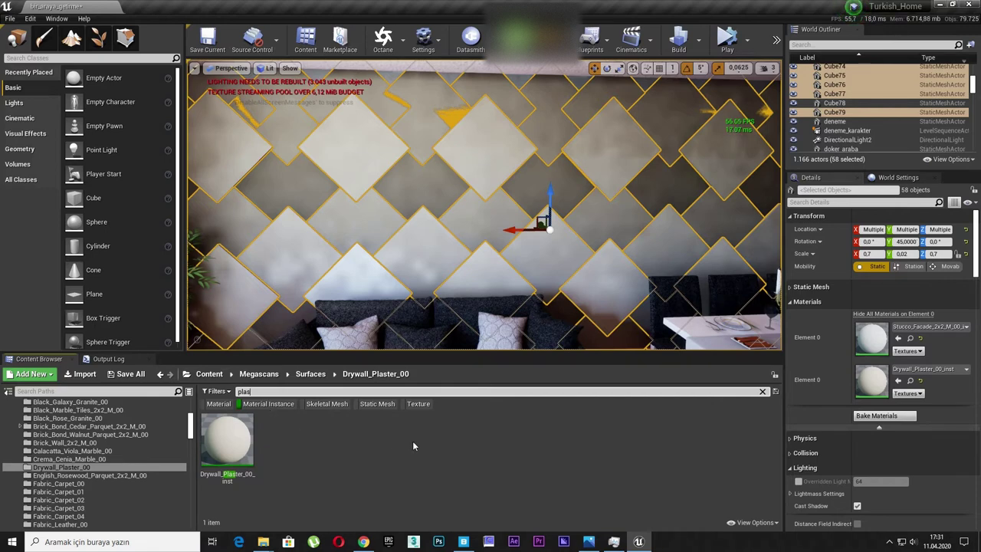
pyautogui.press('BackSpace')
pyautogui.press('BackSpace')
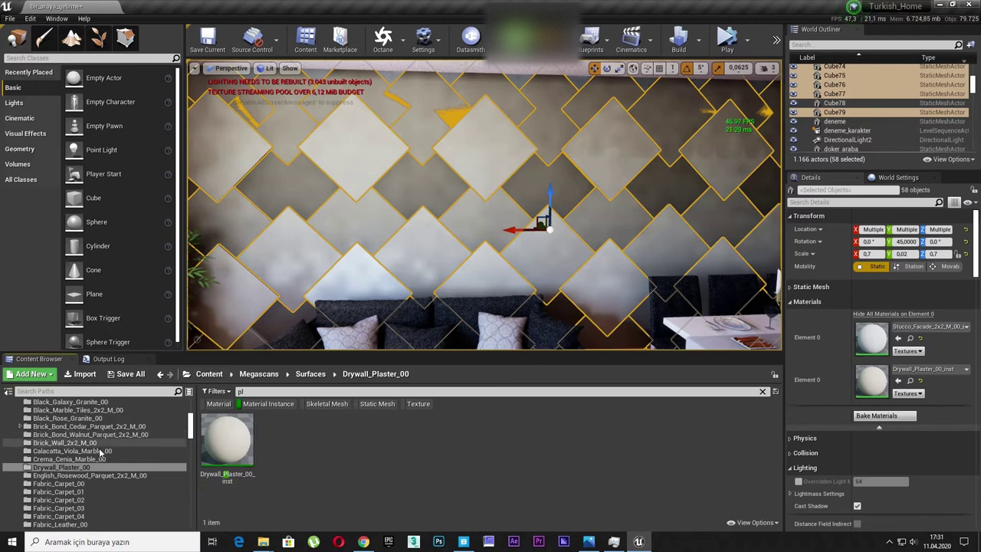
pyautogui.scroll(3, 97, 455)
pyautogui.click(46, 466)
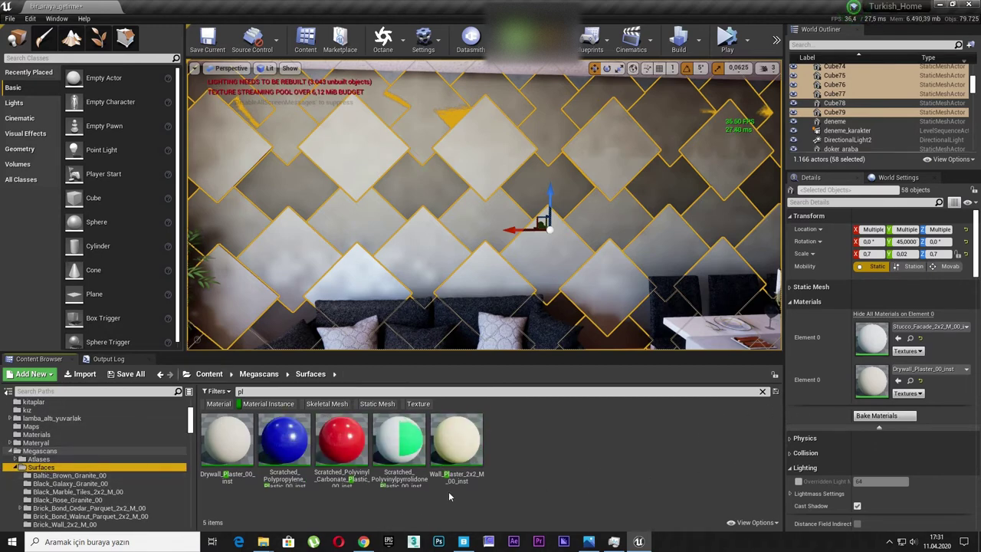
# Step: Replace Drywall_Plaster_00_inst with the red Scratched_Polyvinyl_Carbonate_Plastic_00_inst on the diamond panels
pyautogui.moveTo(341, 440); pyautogui.dragTo(875, 381)
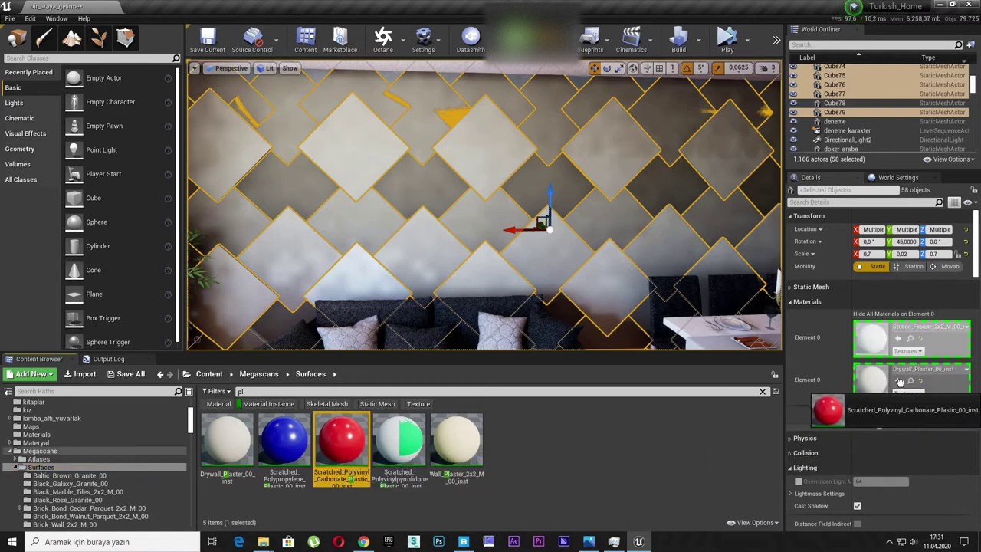
pyautogui.moveTo(868, 381); pyautogui.dragTo(873, 391)
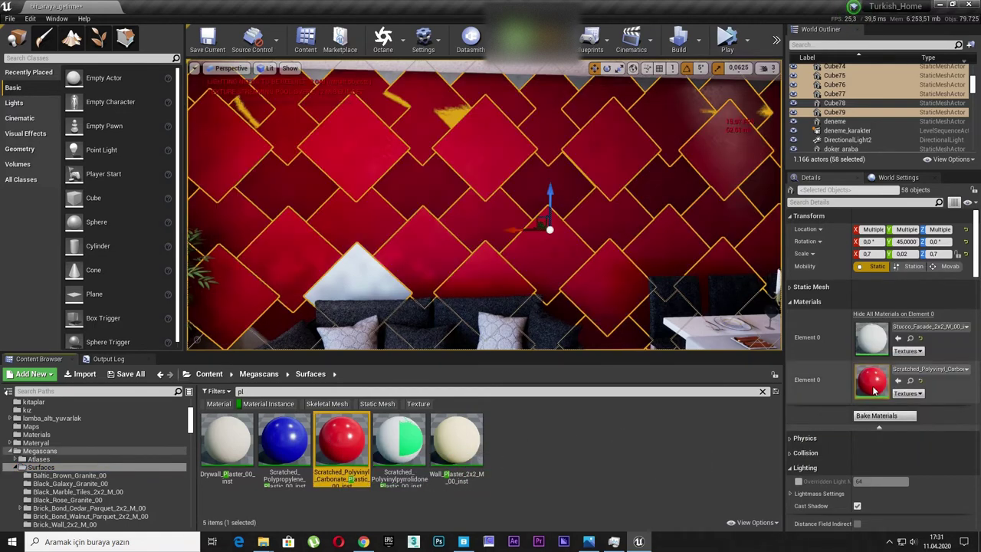
pyautogui.moveTo(734, 343); pyautogui.dragTo(734, 342, button='right')
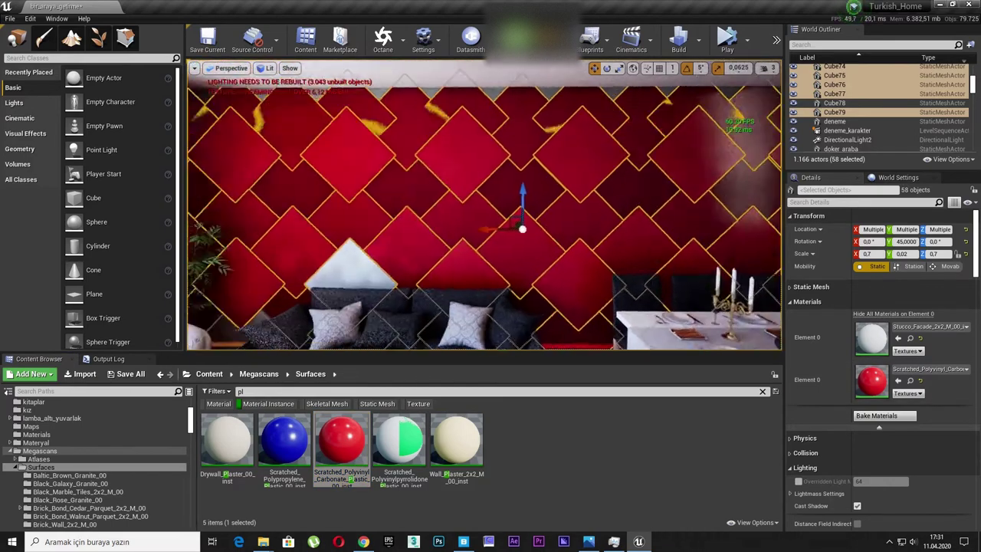
pyautogui.moveTo(341, 440); pyautogui.dragTo(571, 489)
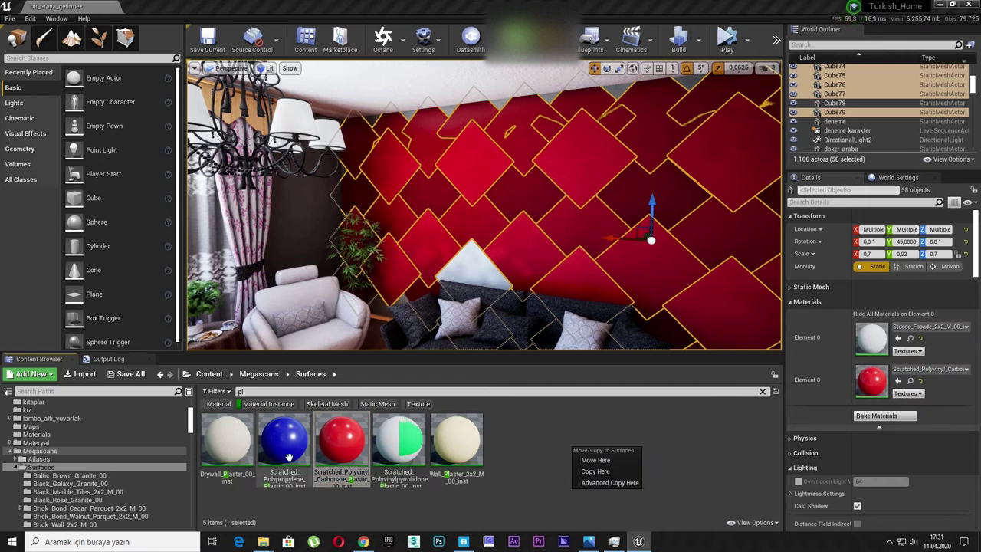
# Step: Swap the stucco slot for blue Scratched_Polypropylene_Plastic_00_inst, turning the white triangular panel blue
pyautogui.click(283, 443)
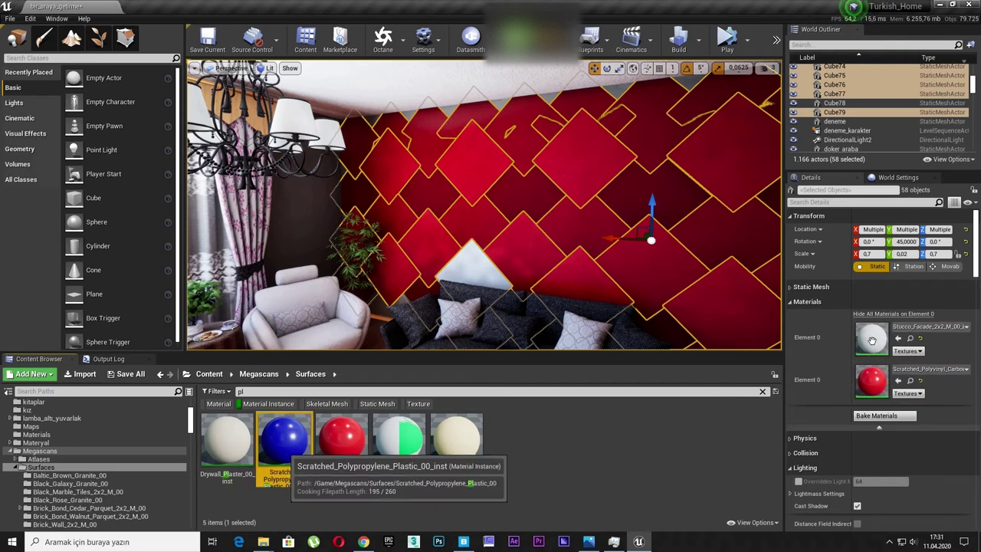
pyautogui.moveTo(871, 340); pyautogui.dragTo(873, 344)
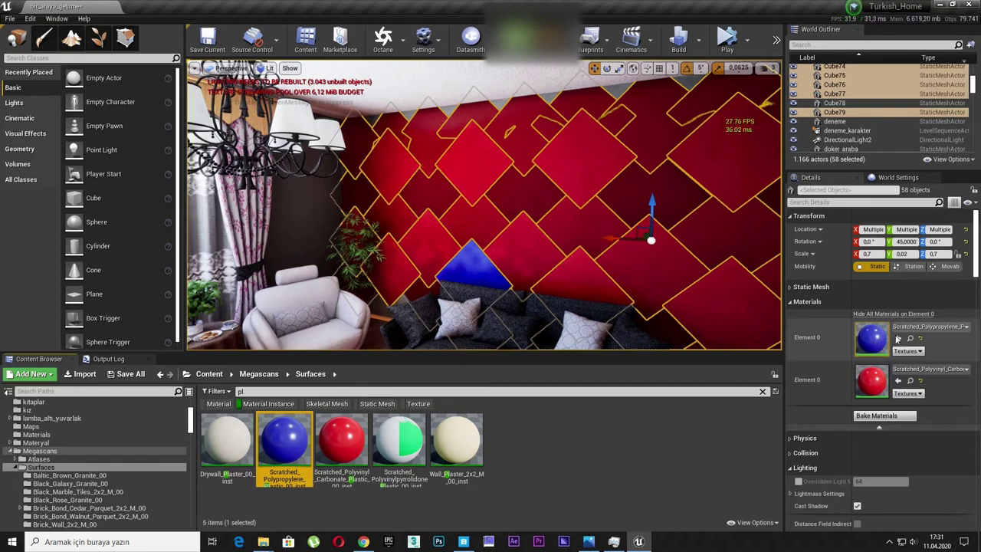
pyautogui.click(647, 458)
pyautogui.moveTo(603, 311); pyautogui.dragTo(605, 307, button='right')
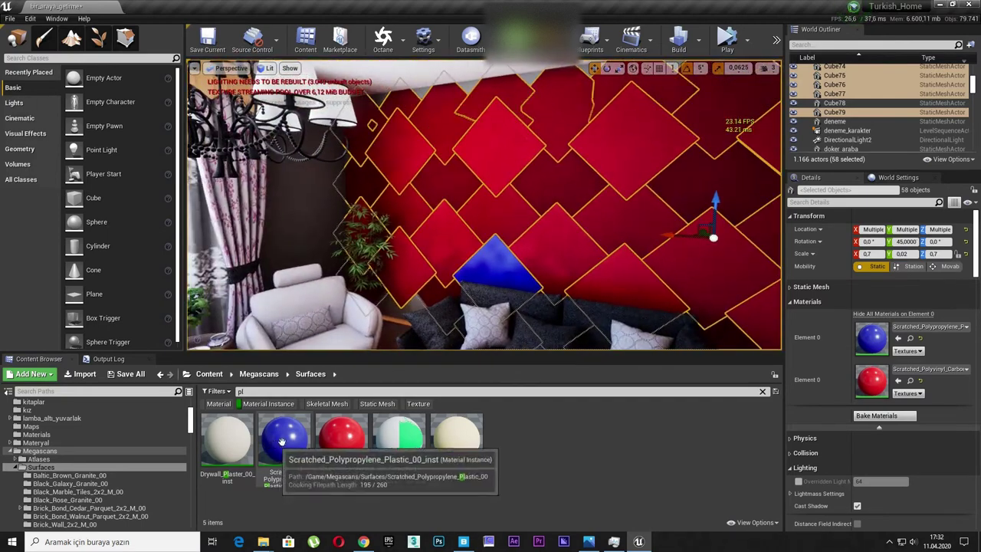
pyautogui.click(323, 309)
pyautogui.moveTo(397, 294); pyautogui.dragTo(399, 291, button='right')
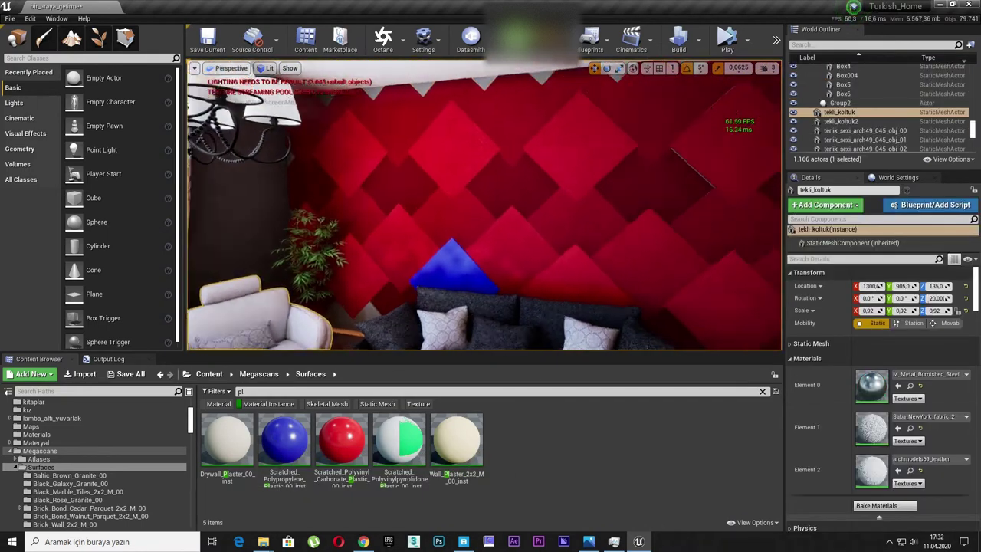
# Step: Paint a diamond near the top of the wall with the blue Polypropylene plastic
pyautogui.moveTo(272, 426); pyautogui.dragTo(397, 221)
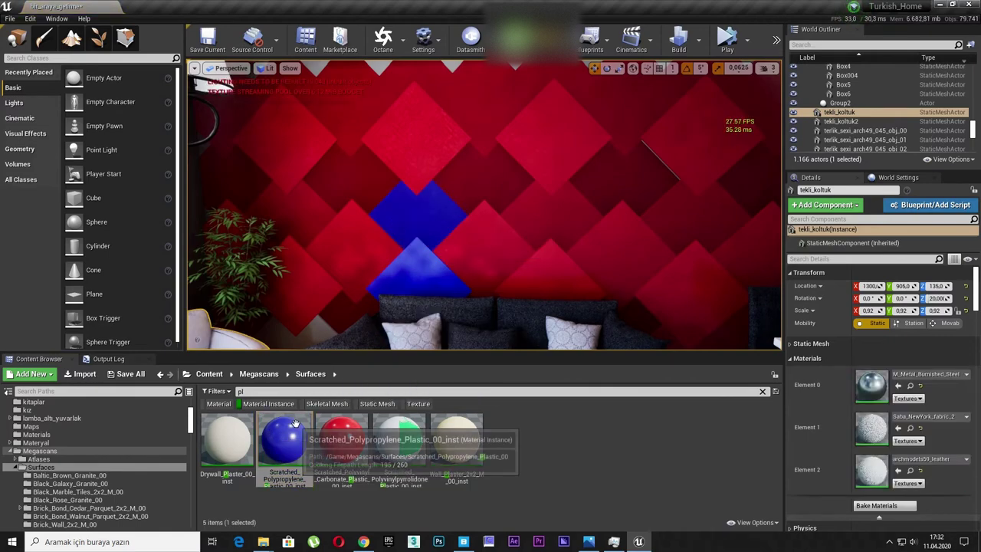
pyautogui.moveTo(284, 442)
pyautogui.mouseDown()
pyautogui.moveTo(412, 69)
pyautogui.moveTo(375, 88)
pyautogui.mouseUp()
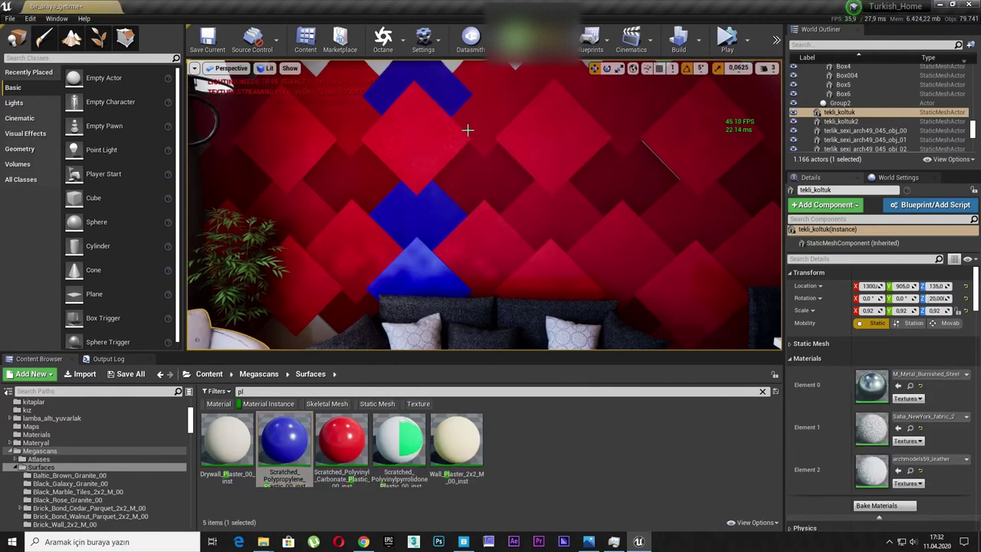
pyautogui.moveTo(457, 103); pyautogui.dragTo(429, 107, button='right')
# Step: Apply green Scratched_Polyvinylpyrrolidone_Plastic_00_inst to the diamond just above the blue triangle
pyautogui.moveTo(409, 420); pyautogui.dragTo(483, 301)
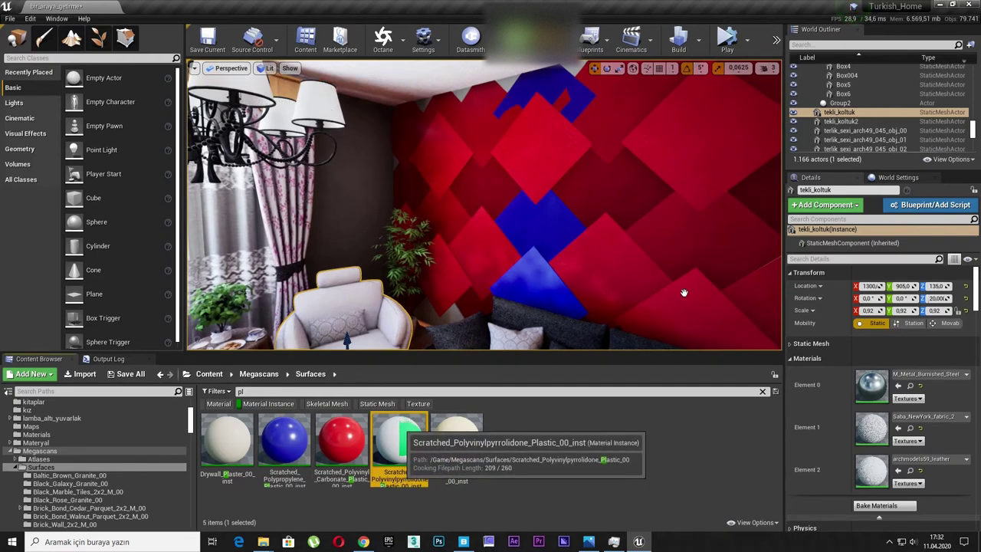
pyautogui.moveTo(684, 293); pyautogui.dragTo(684, 292)
pyautogui.moveTo(685, 293)
pyautogui.mouseDown(button='right')
pyautogui.moveTo(735, 292)
pyautogui.moveTo(583, 291)
pyautogui.mouseUp(button='right')
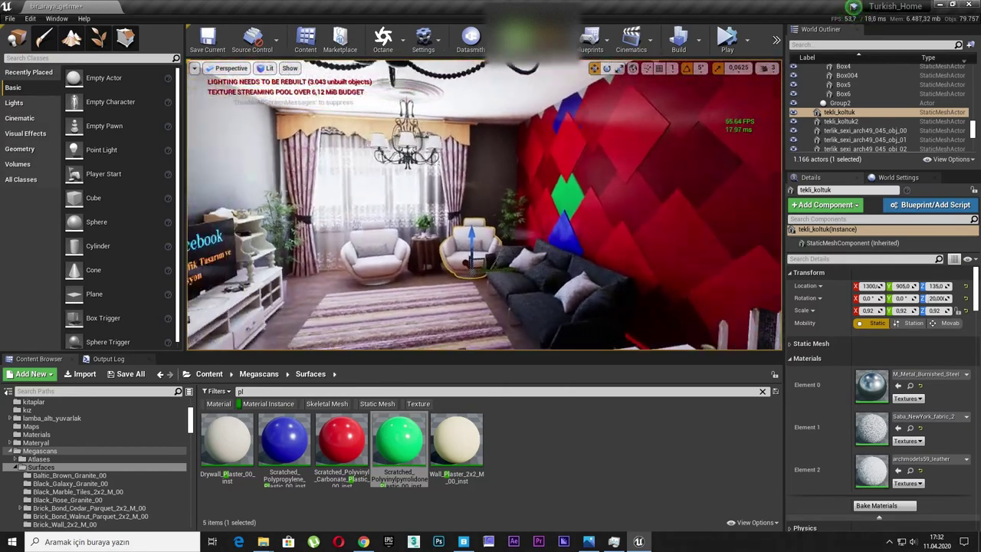
pyautogui.moveTo(582, 291); pyautogui.dragTo(475, 291, button='right')
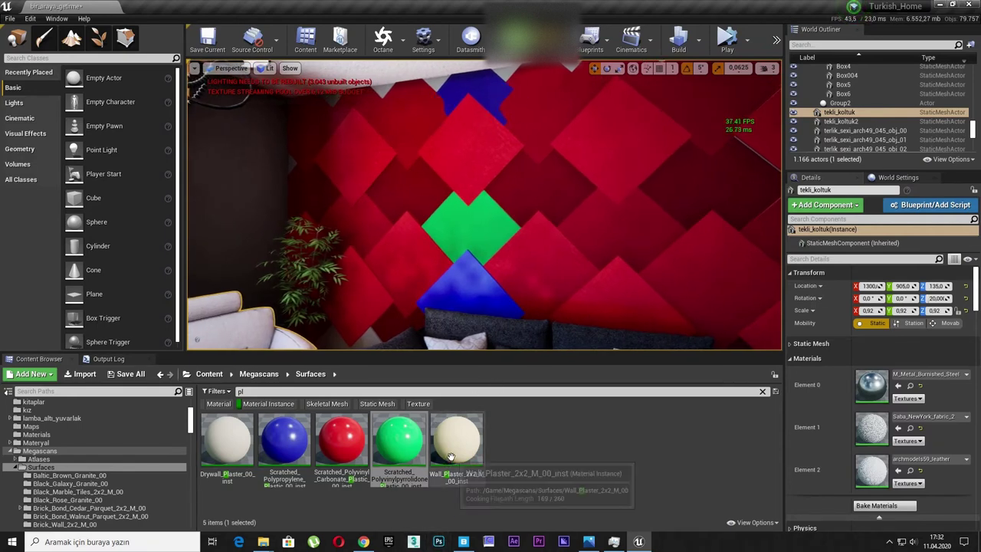
pyautogui.moveTo(455, 440); pyautogui.dragTo(469, 391)
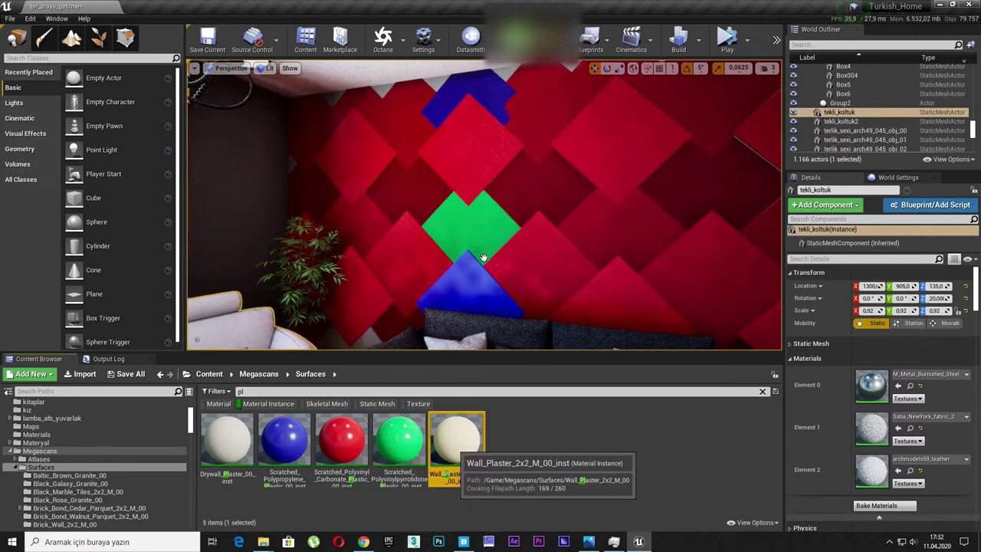
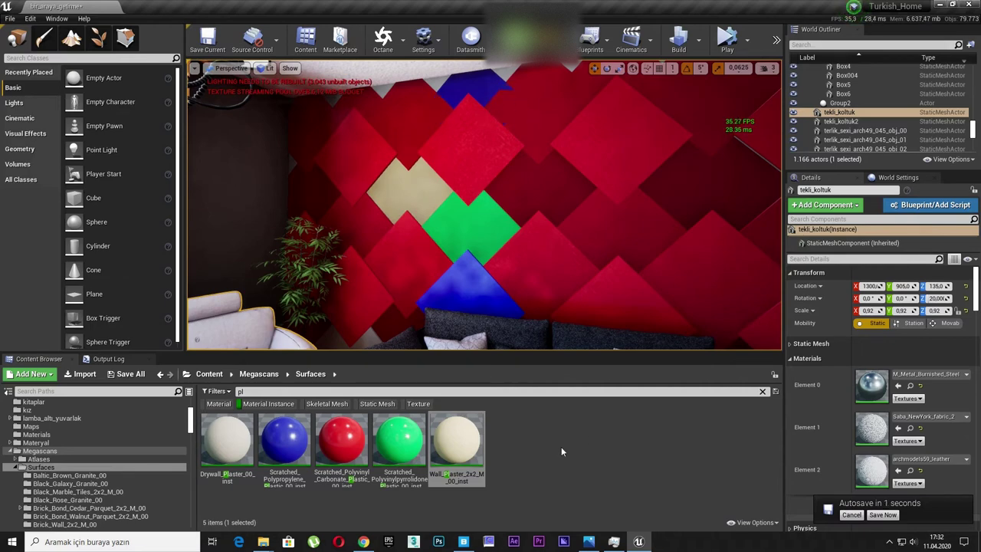
# Step: Turn several red wall diamonds cream with Wall_Plaster_2x2_M_00_inst, checking the reference image
pyautogui.moveTo(456, 443)
pyautogui.mouseDown()
pyautogui.moveTo(545, 251)
pyautogui.moveTo(534, 193)
pyautogui.mouseUp()
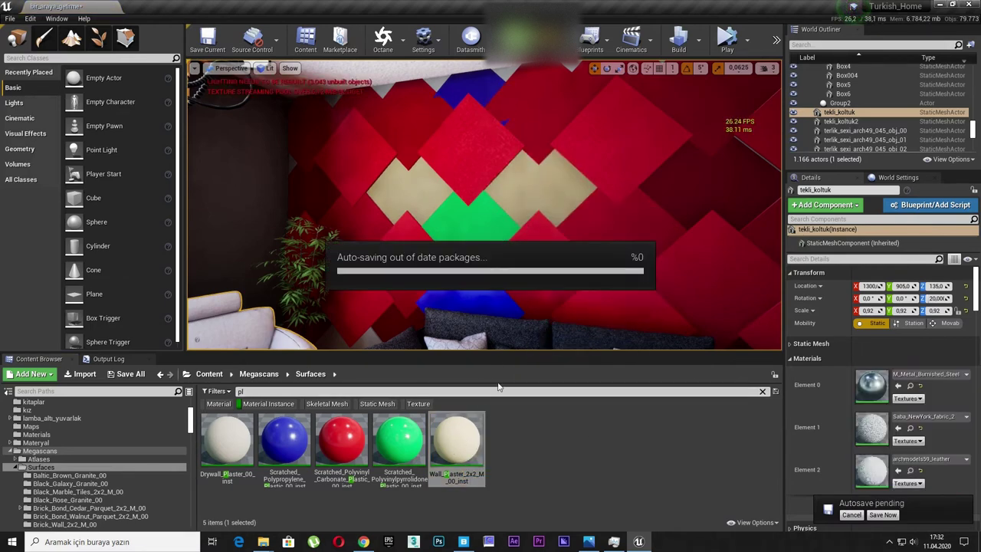
pyautogui.click(588, 541)
pyautogui.click(589, 543)
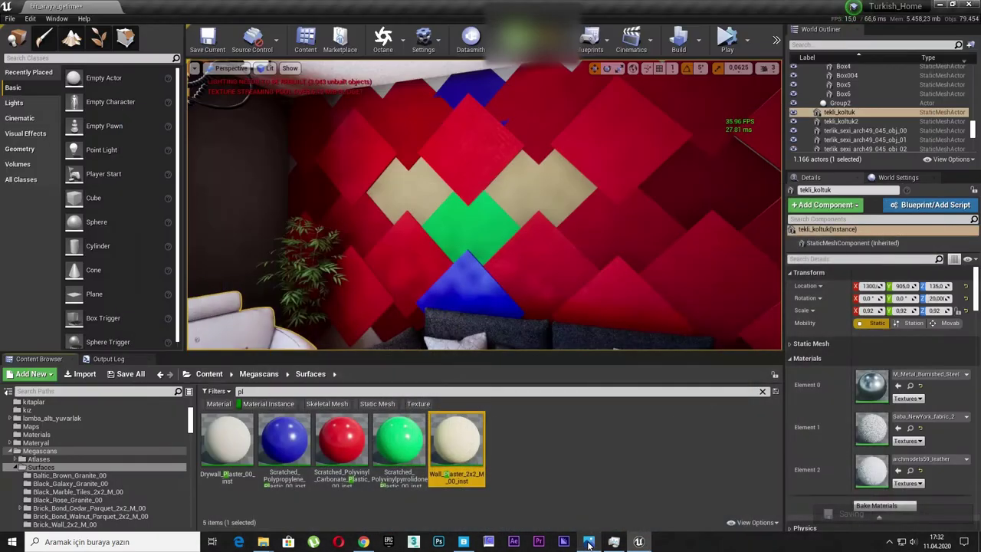
pyautogui.moveTo(462, 437); pyautogui.dragTo(406, 253)
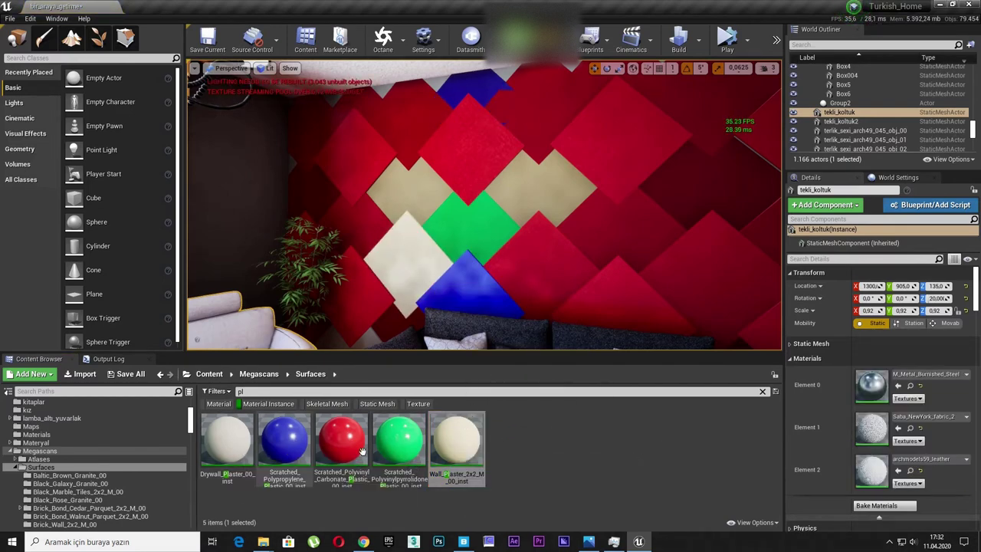
pyautogui.moveTo(460, 448); pyautogui.dragTo(401, 191)
pyautogui.moveTo(461, 426); pyautogui.dragTo(400, 135)
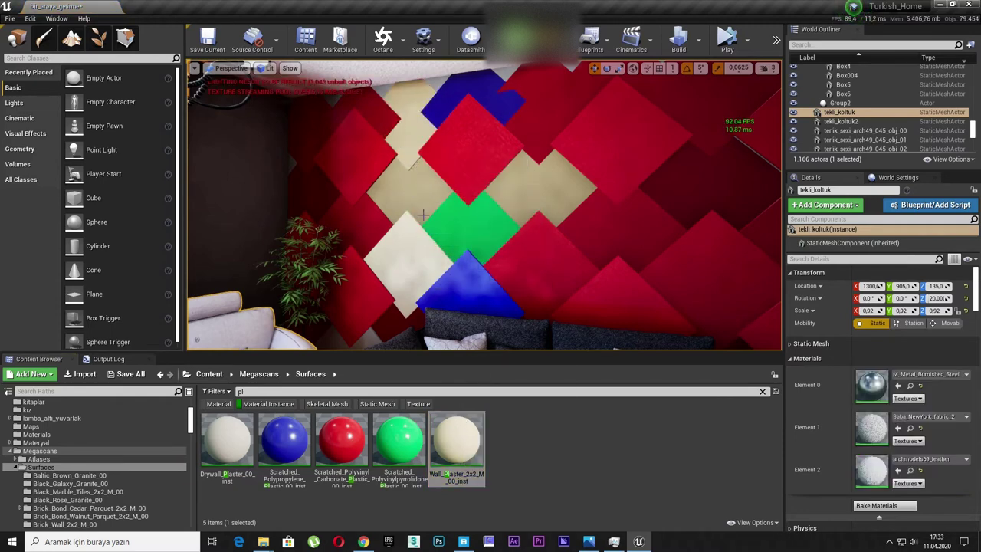
# Step: Repaint the green and blue diamonds red with Scratched_Polyvinyl_Carbonate_Plastic and plaster the lower diamond
pyautogui.moveTo(341, 441); pyautogui.dragTo(459, 87)
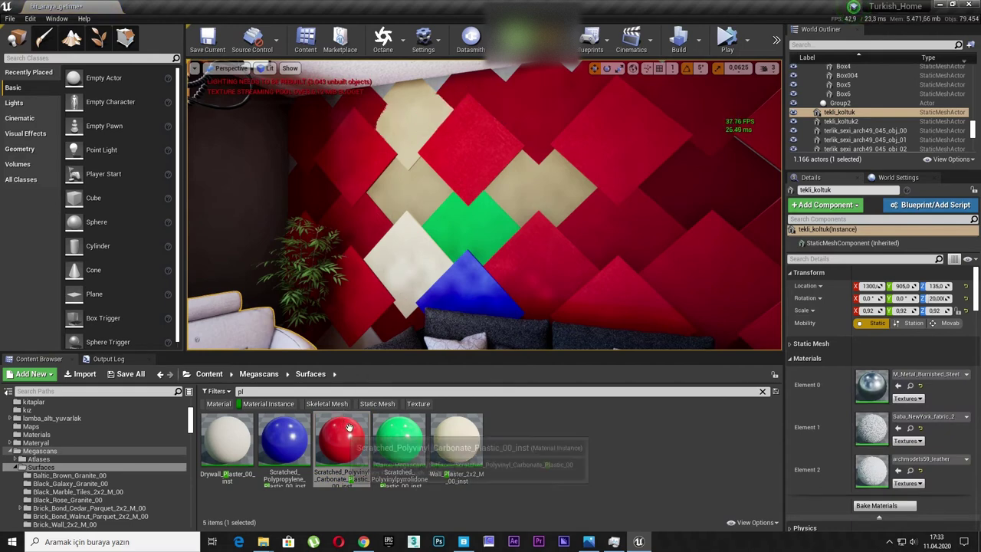
pyautogui.moveTo(341, 441); pyautogui.dragTo(454, 220)
pyautogui.moveTo(341, 440); pyautogui.dragTo(444, 286)
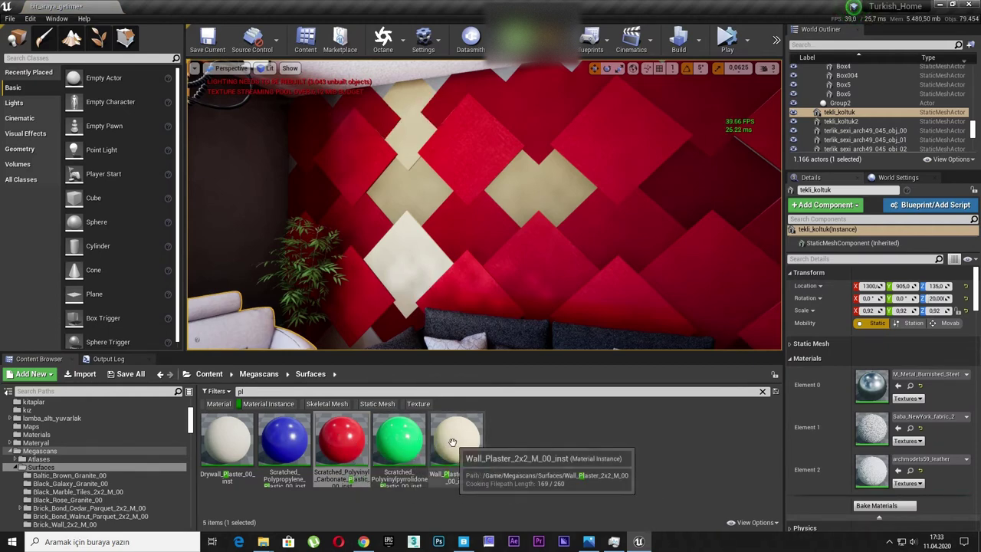
pyautogui.moveTo(452, 443); pyautogui.dragTo(397, 325)
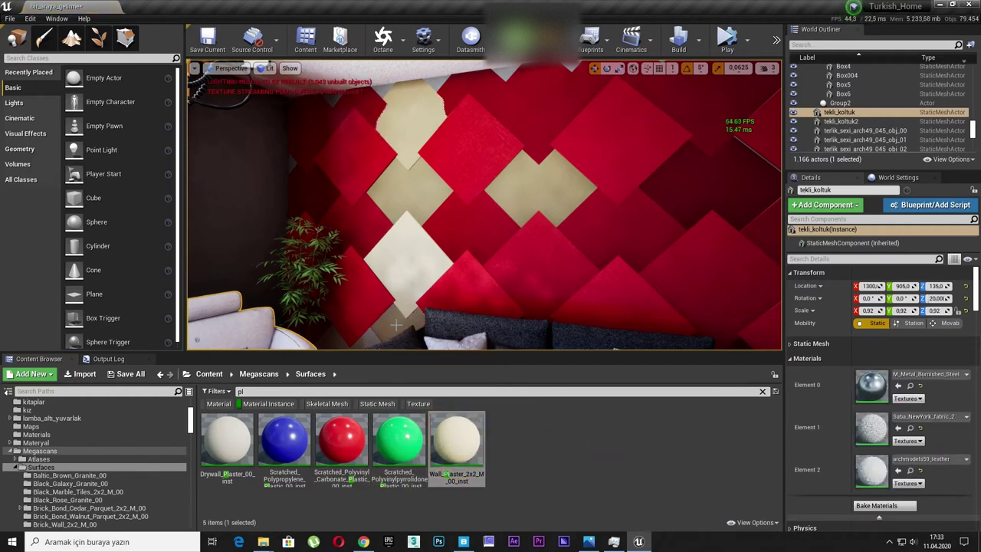
pyautogui.click(402, 132)
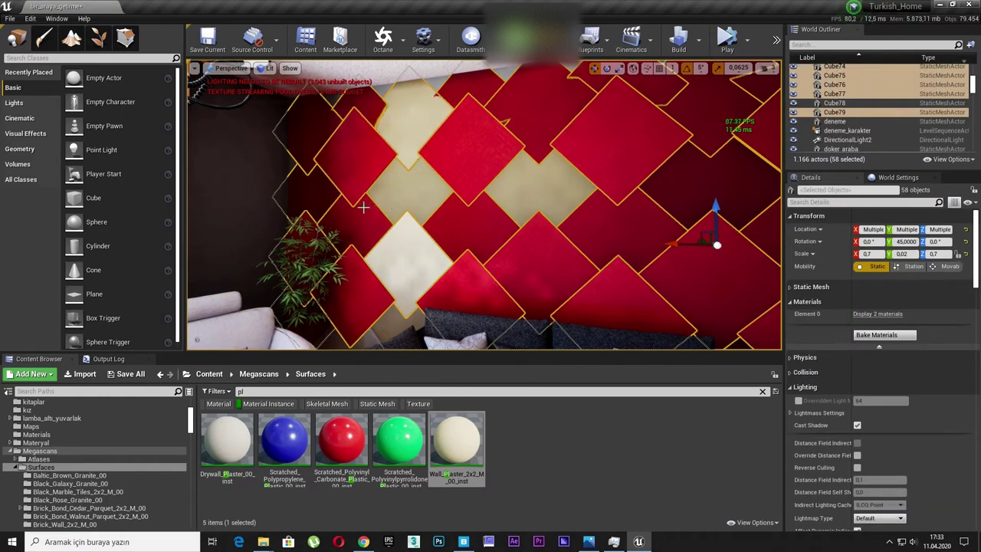
# Step: Plaster the upper, lower and lower-left red diamonds cream with Wall_Plaster_2x2_M_00_inst
pyautogui.click(499, 324)
pyautogui.moveTo(499, 324)
pyautogui.mouseDown(button='right')
pyautogui.moveTo(498, 291)
pyautogui.moveTo(498, 337)
pyautogui.moveTo(506, 285)
pyautogui.mouseUp(button='right')
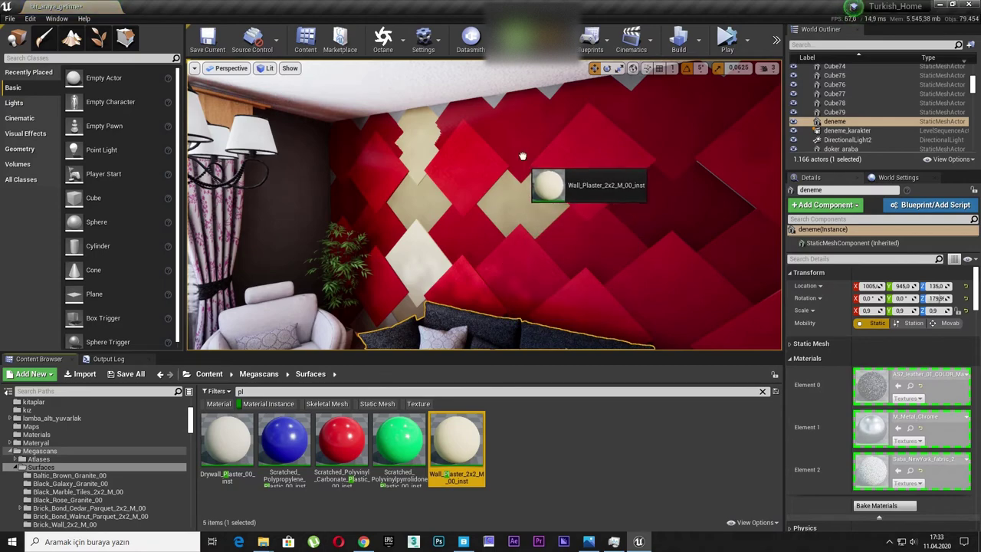
pyautogui.moveTo(447, 437); pyautogui.dragTo(516, 140)
pyautogui.moveTo(456, 445); pyautogui.dragTo(517, 278)
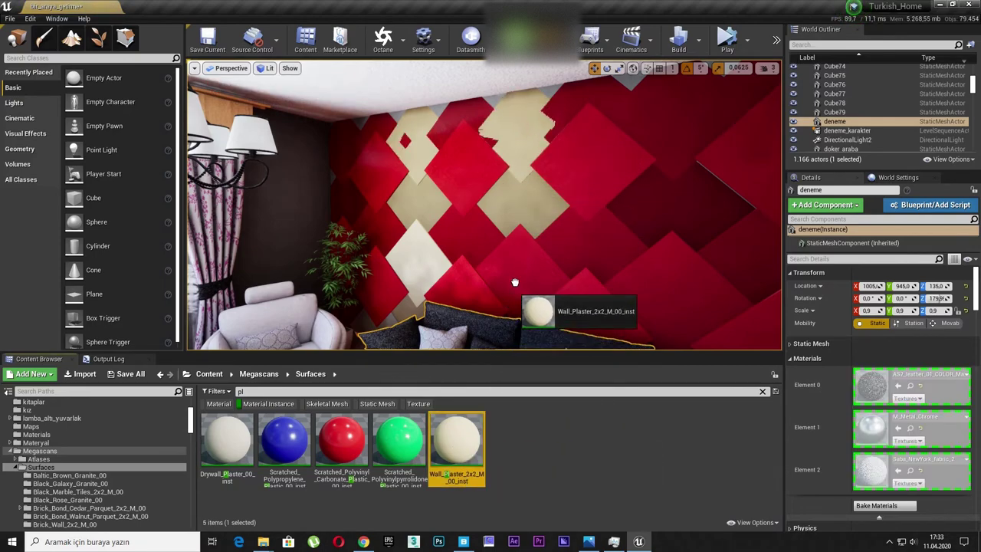
pyautogui.moveTo(519, 265)
pyautogui.mouseDown(button='right')
pyautogui.moveTo(519, 307)
pyautogui.moveTo(519, 253)
pyautogui.mouseUp(button='right')
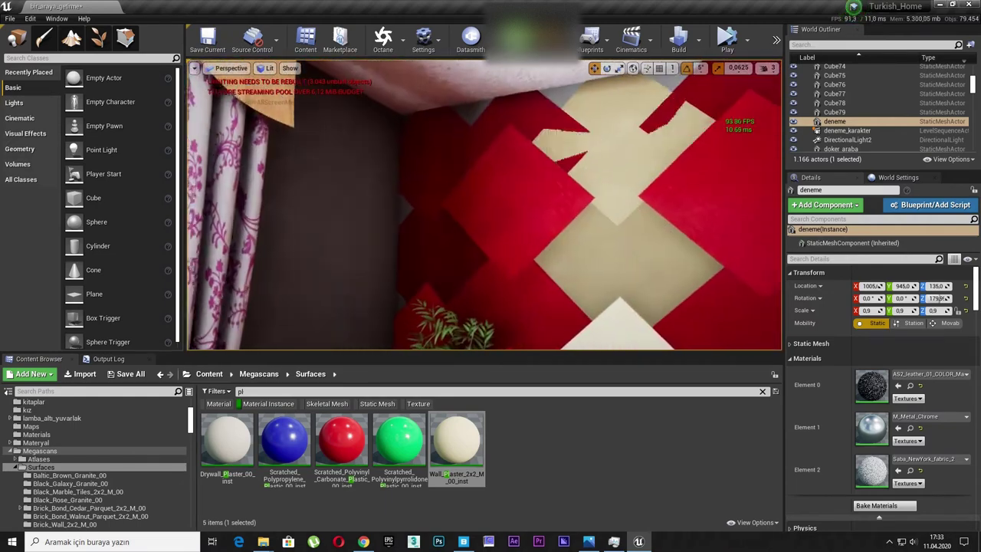
pyautogui.moveTo(457, 440); pyautogui.dragTo(449, 271)
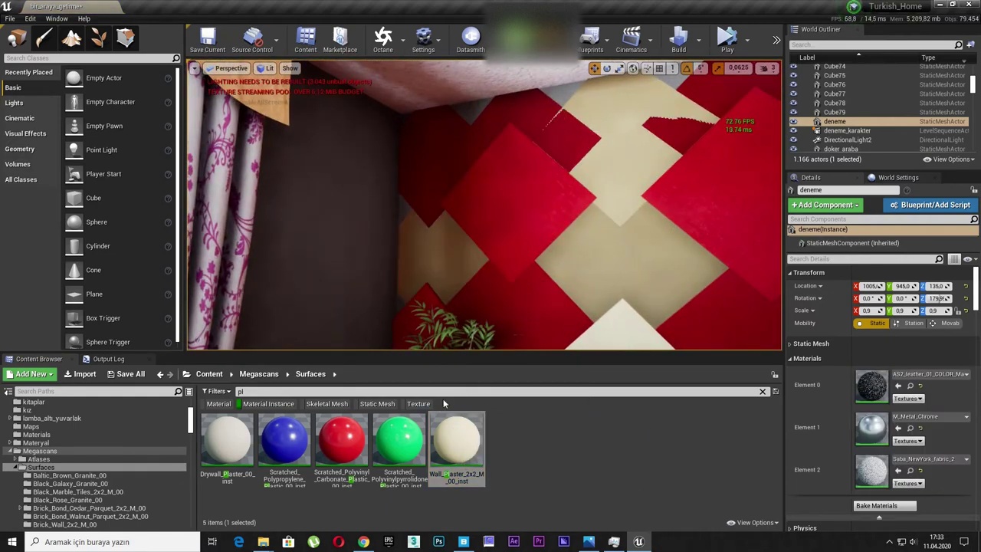
# Step: Plaster the diamonds near and behind the plant cream, orbiting around the plant
pyautogui.moveTo(456, 443); pyautogui.dragTo(479, 227)
pyautogui.moveTo(479, 228); pyautogui.dragTo(484, 363, button='right')
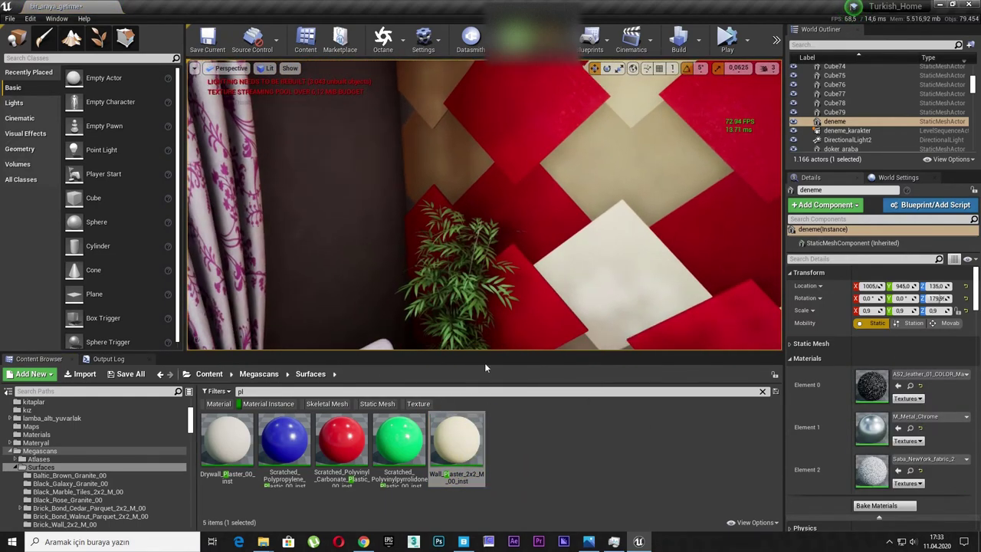
pyautogui.moveTo(456, 440); pyautogui.dragTo(411, 247)
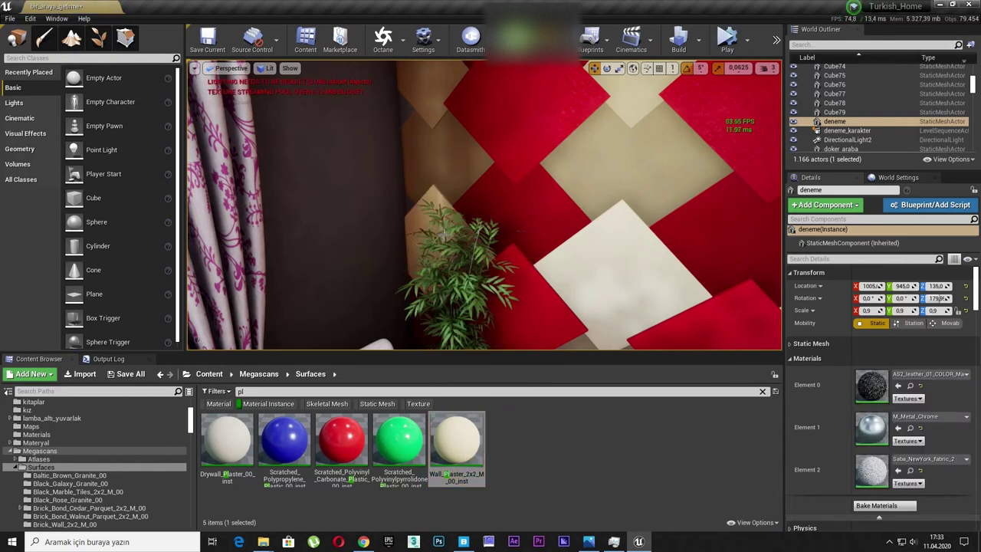
pyautogui.moveTo(412, 248); pyautogui.dragTo(460, 253, button='right')
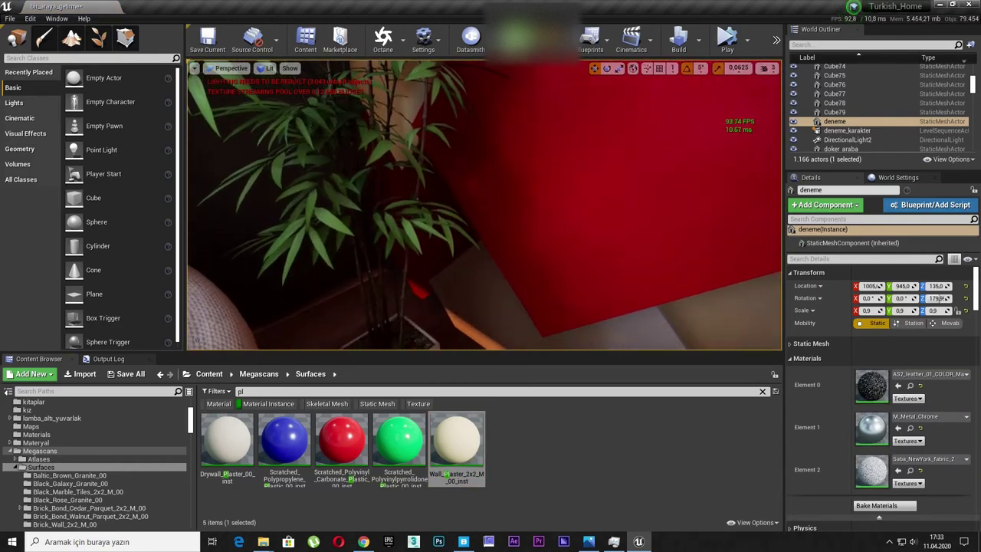
pyautogui.moveTo(455, 418); pyautogui.dragTo(436, 258)
pyautogui.moveTo(436, 258); pyautogui.dragTo(467, 260, button='right')
pyautogui.moveTo(484, 206)
pyautogui.mouseDown(button='right')
pyautogui.moveTo(459, 214)
pyautogui.moveTo(471, 213)
pyautogui.mouseUp(button='right')
pyautogui.moveTo(483, 349); pyautogui.dragTo(482, 345, button='right')
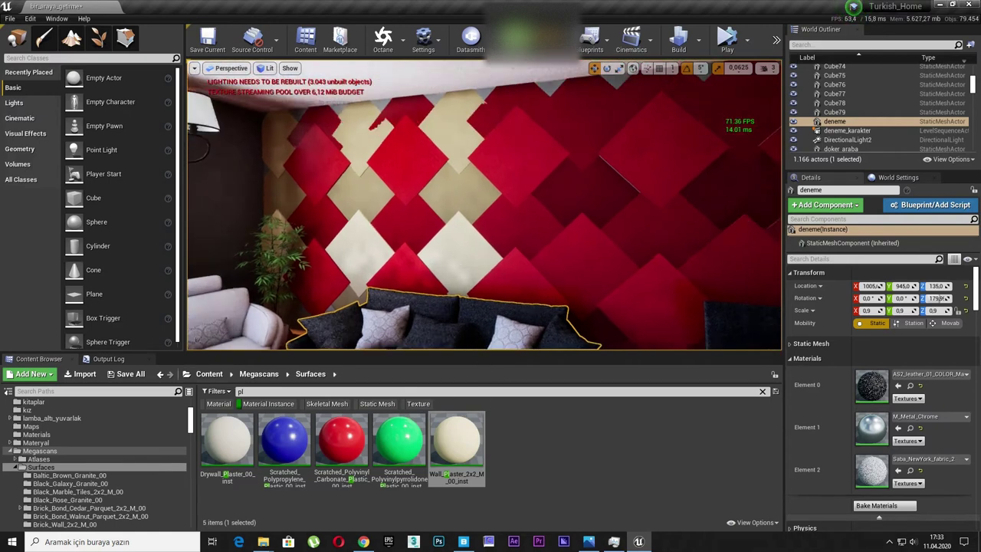
# Step: Plaster four more left-side wall diamonds cream and turn one diamond green
pyautogui.moveTo(456, 441)
pyautogui.mouseDown()
pyautogui.moveTo(500, 227)
pyautogui.moveTo(495, 207)
pyautogui.mouseUp()
pyautogui.moveTo(498, 158); pyautogui.dragTo(498, 159)
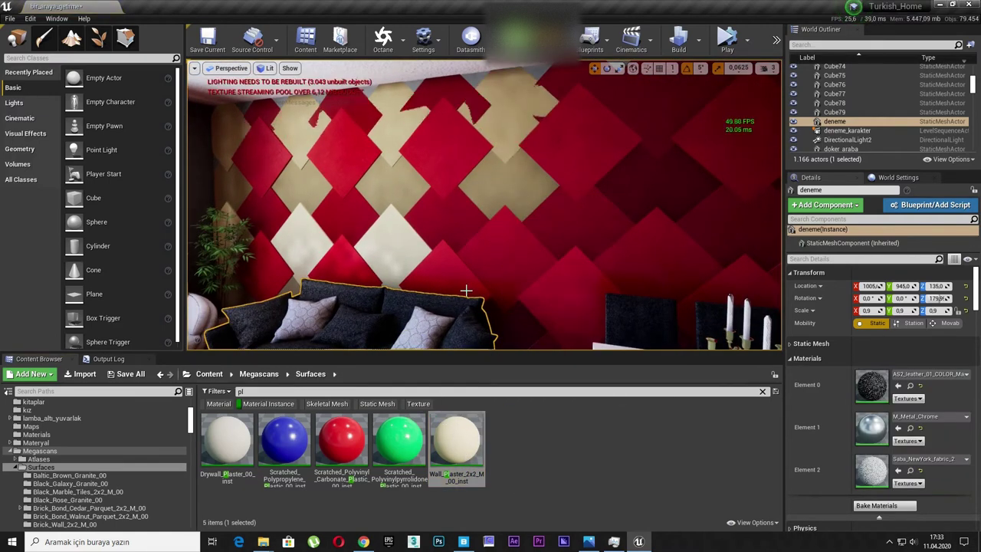
pyautogui.moveTo(449, 445); pyautogui.dragTo(569, 265)
pyautogui.moveTo(569, 265); pyautogui.dragTo(460, 330, button='right')
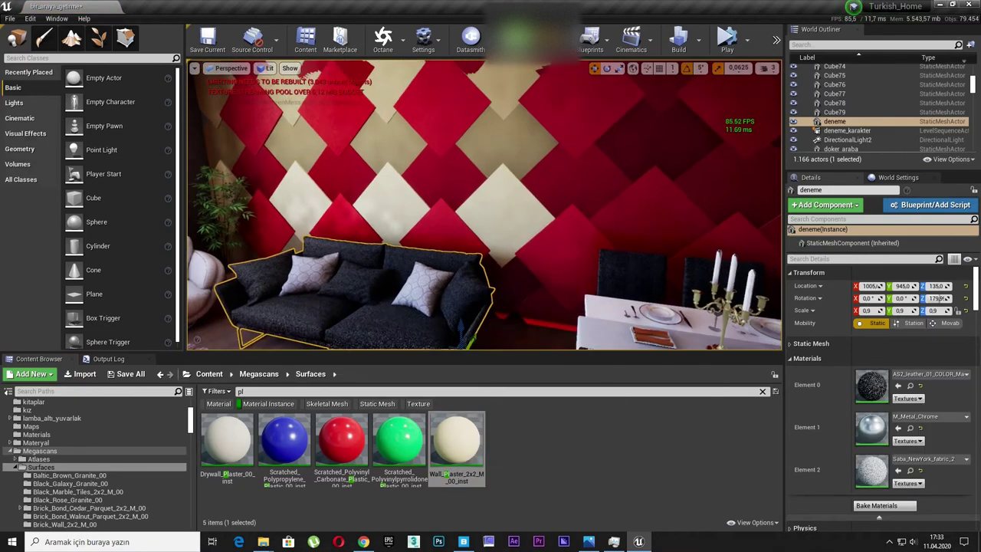
pyautogui.moveTo(456, 441); pyautogui.dragTo(521, 265)
pyautogui.moveTo(521, 265)
pyautogui.mouseDown(button='right')
pyautogui.moveTo(491, 253)
pyautogui.moveTo(491, 229)
pyautogui.mouseUp(button='right')
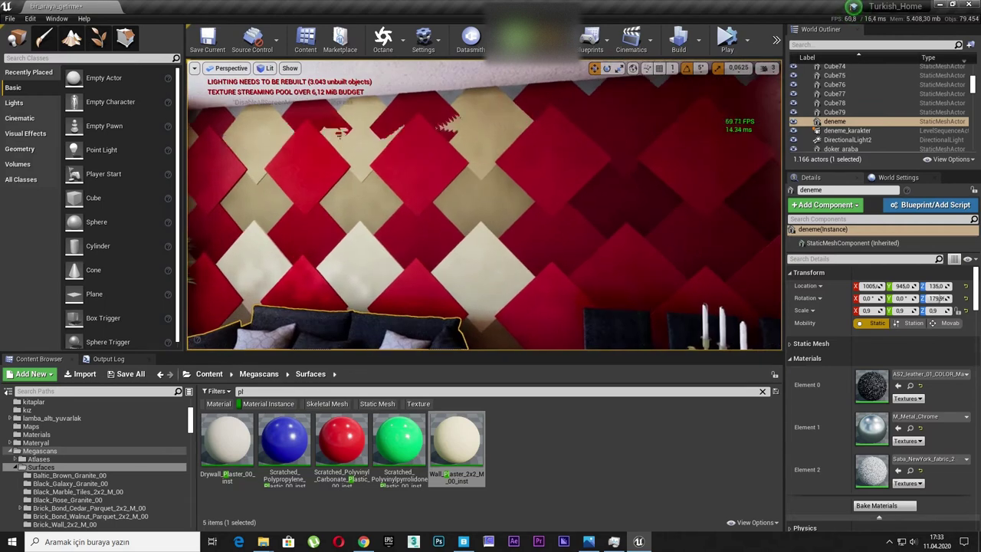
pyautogui.moveTo(398, 440); pyautogui.dragTo(539, 266)
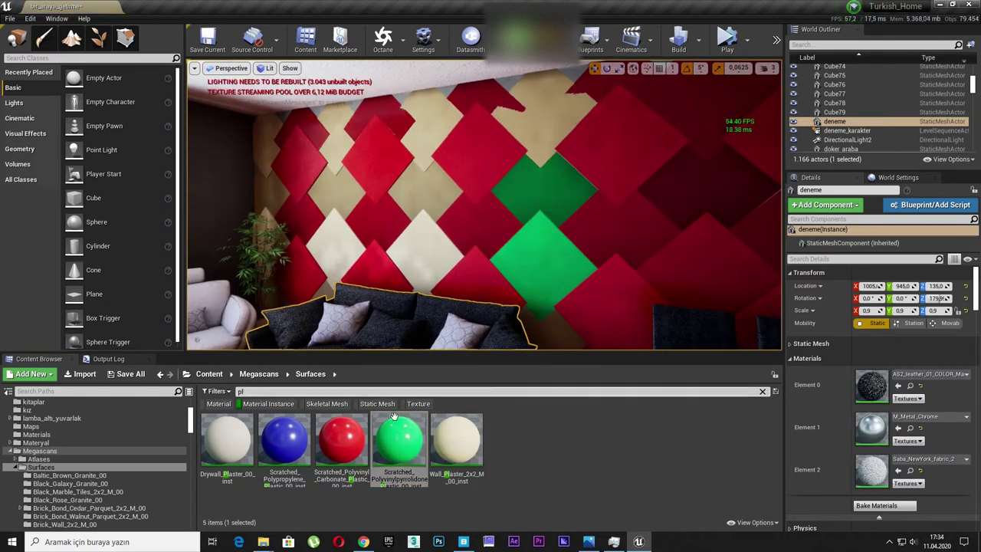
# Step: Turn the upper diamond green with Scratched_Polyvinylpyrrolidone_Plastic, then select the Turkish_home_Box112 wall piece
pyautogui.moveTo(399, 440); pyautogui.dragTo(534, 142)
pyautogui.press('f')
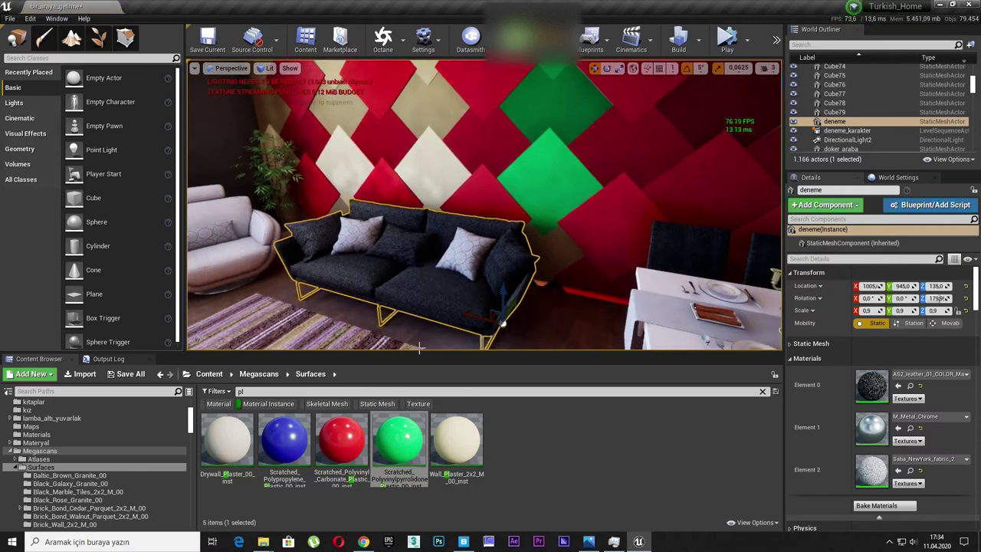
pyautogui.moveTo(420, 349)
pyautogui.mouseDown(button='right')
pyautogui.moveTo(420, 307)
pyautogui.moveTo(360, 322)
pyautogui.mouseUp(button='right')
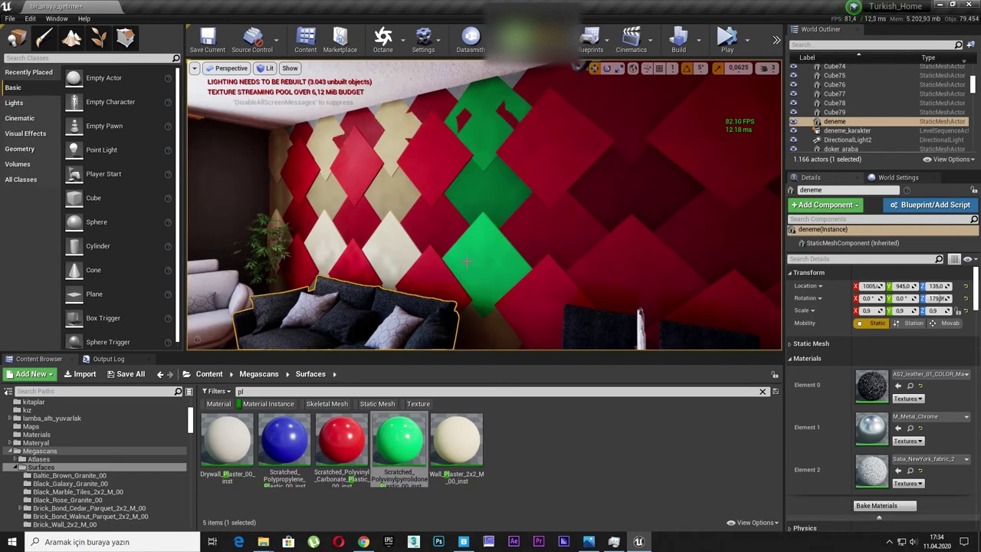
pyautogui.click(248, 190)
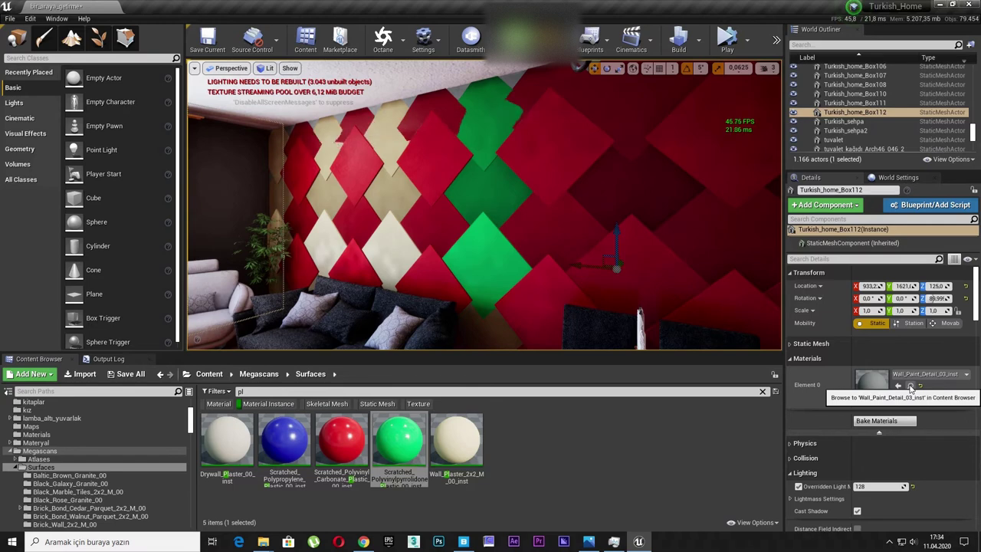
# Step: Repaint the four green wall diamonds blue with Scratched_Polypropylene_Plastic_00_inst
pyautogui.moveTo(283, 441); pyautogui.dragTo(495, 261)
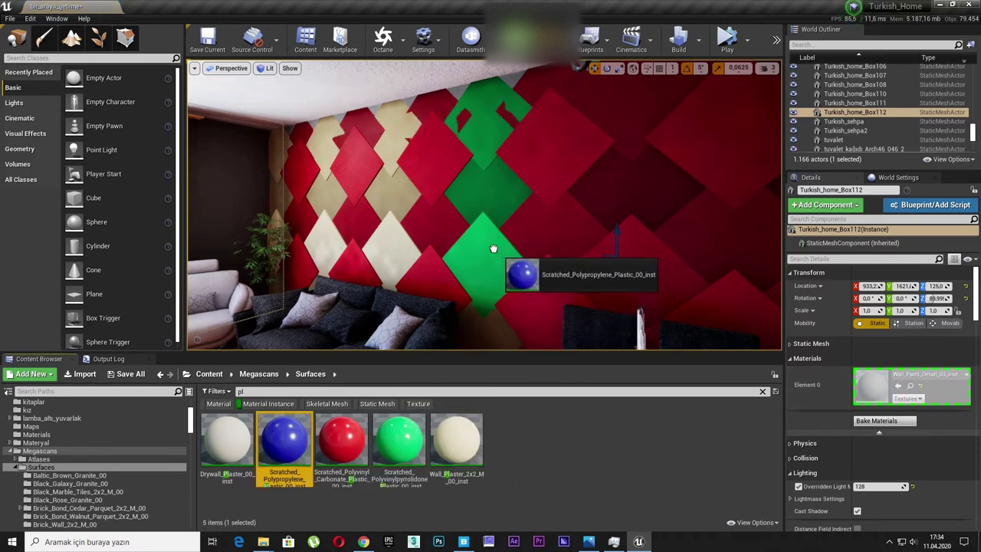
pyautogui.moveTo(283, 441); pyautogui.dragTo(475, 203)
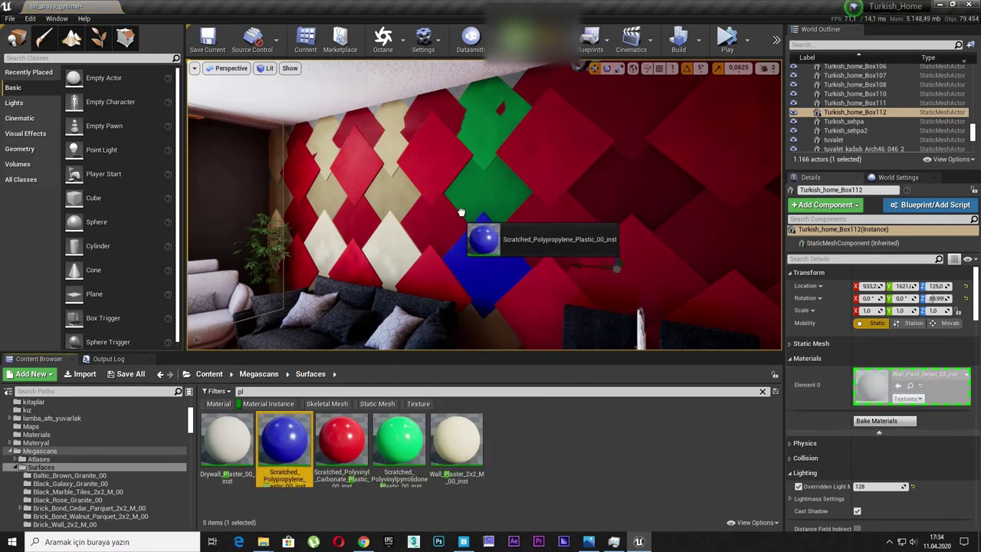
pyautogui.moveTo(265, 436); pyautogui.dragTo(479, 149)
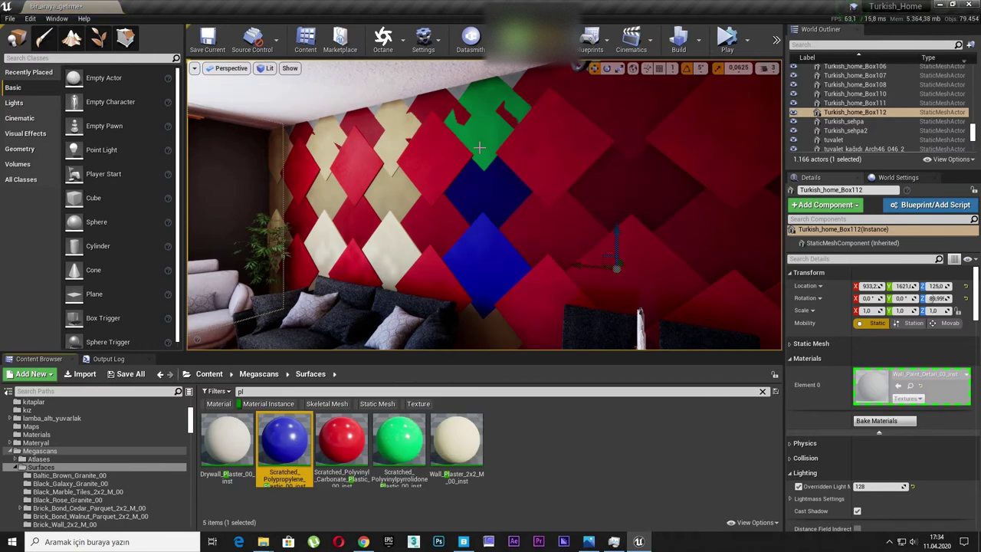
pyautogui.moveTo(479, 149); pyautogui.dragTo(396, 279, button='right')
pyautogui.moveTo(279, 433); pyautogui.dragTo(462, 201)
pyautogui.moveTo(462, 201)
pyautogui.mouseDown(button='right')
pyautogui.moveTo(460, 153)
pyautogui.moveTo(482, 222)
pyautogui.moveTo(391, 222)
pyautogui.moveTo(437, 222)
pyautogui.mouseUp(button='right')
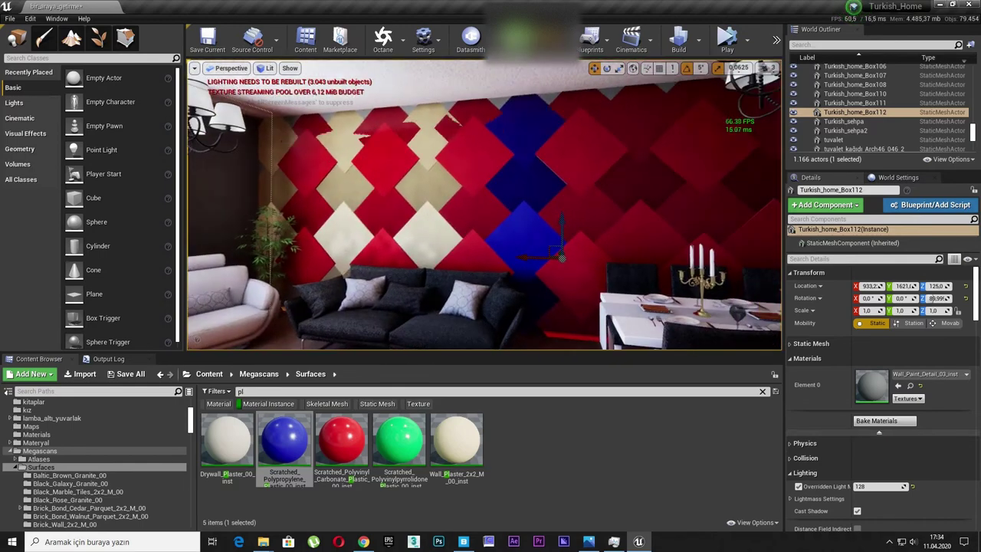
# Step: Turn three more wall diamonds blue with the blue plastic material
pyautogui.moveTo(282, 421); pyautogui.dragTo(624, 241)
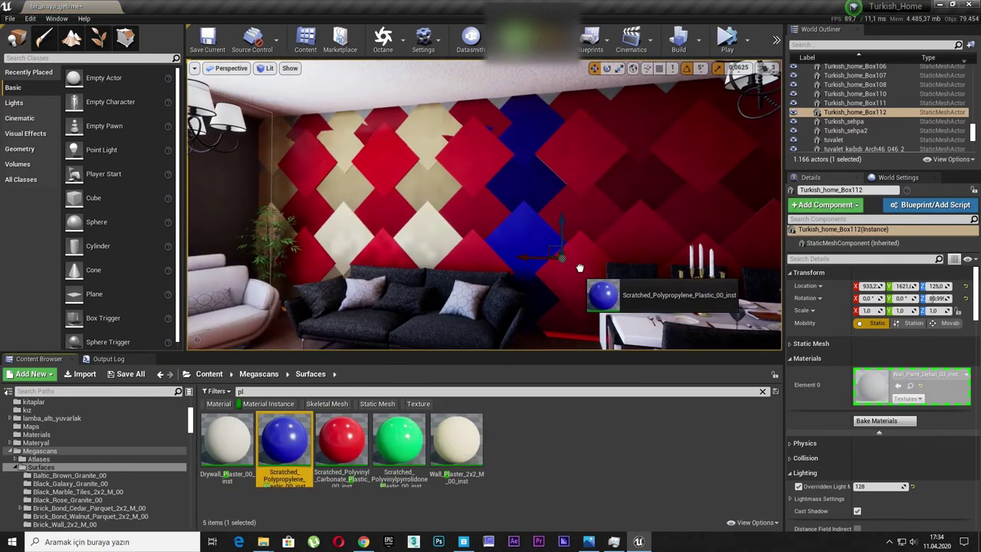
pyautogui.moveTo(460, 230); pyautogui.dragTo(429, 253, button='right')
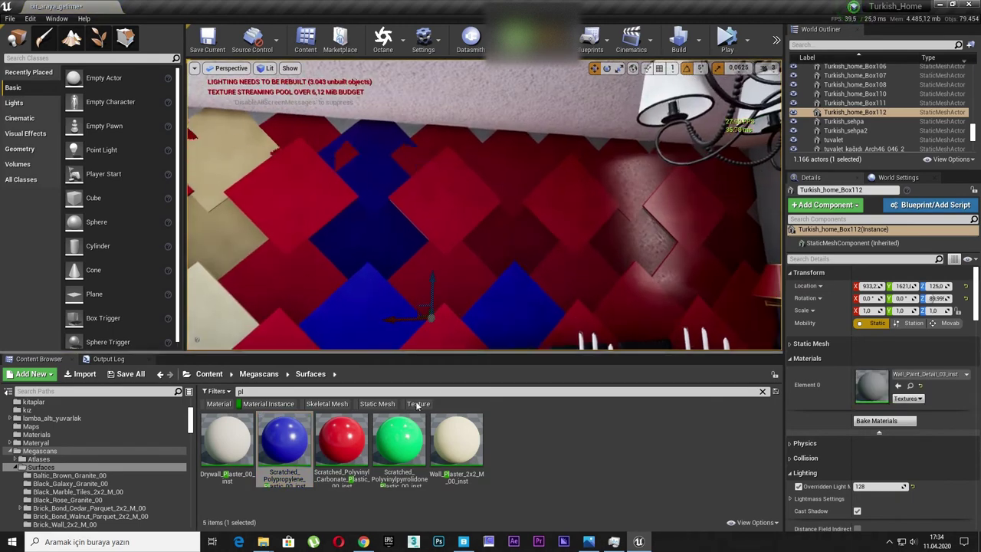
pyautogui.moveTo(296, 438); pyautogui.dragTo(517, 256)
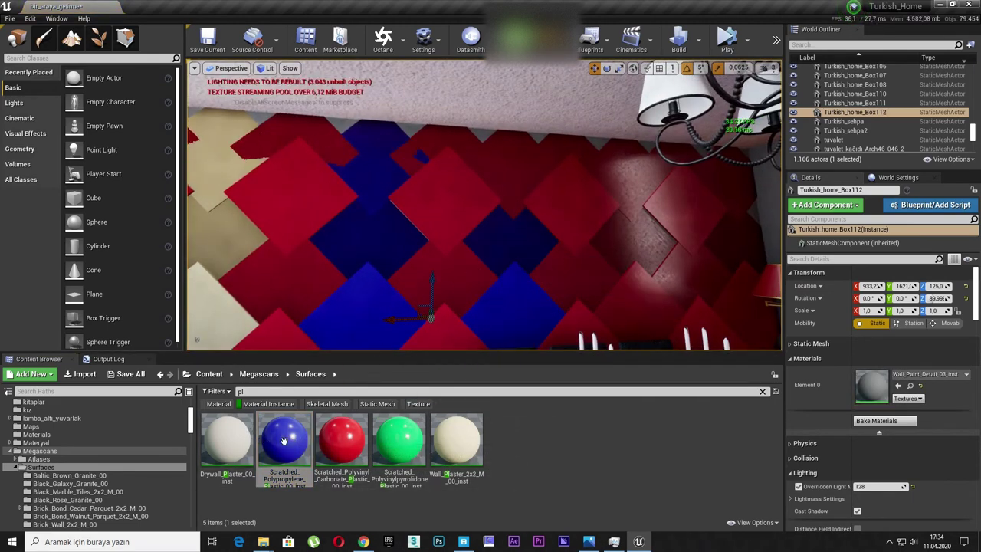
pyautogui.moveTo(283, 441); pyautogui.dragTo(521, 230)
pyautogui.moveTo(521, 229)
pyautogui.mouseDown(button='right')
pyautogui.moveTo(460, 253)
pyautogui.moveTo(493, 303)
pyautogui.mouseUp(button='right')
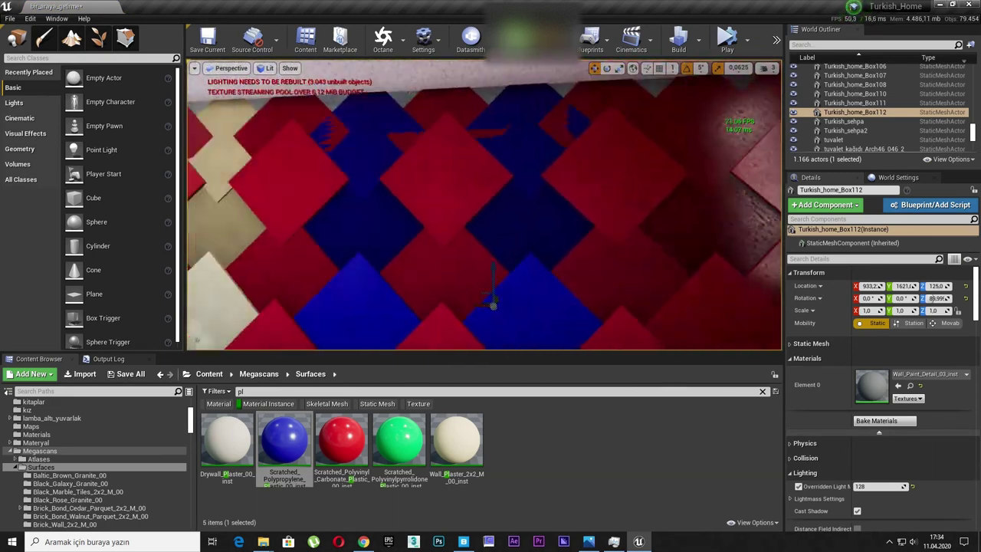
pyautogui.moveTo(497, 223); pyautogui.dragTo(497, 223, button='right')
# Step: Cover the blue diamonds with Wall_Plaster_2x2_M_00_inst, undoing one mistaken drop on a red diamond
pyautogui.moveTo(450, 420); pyautogui.dragTo(559, 327)
pyautogui.moveTo(456, 441); pyautogui.dragTo(420, 257)
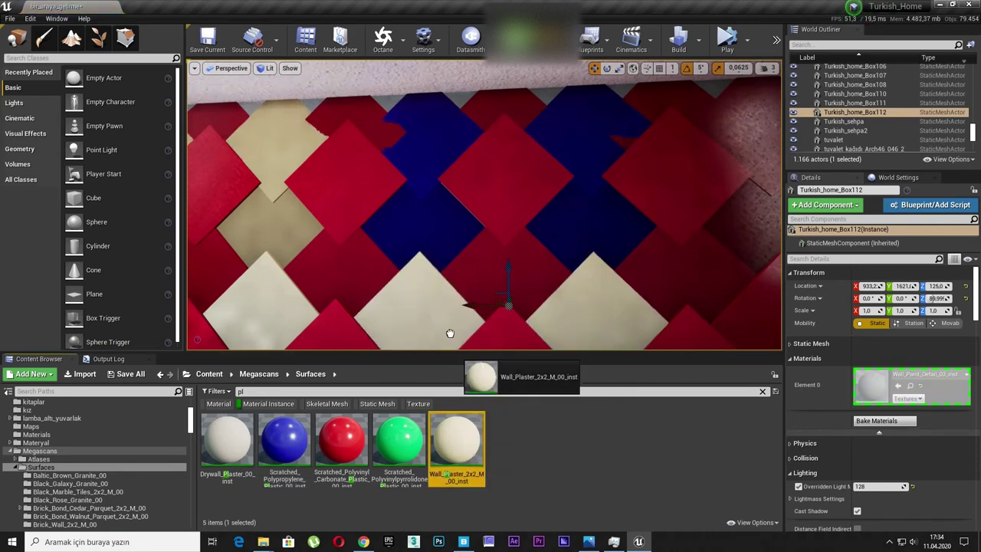
pyautogui.moveTo(460, 439); pyautogui.dragTo(591, 219)
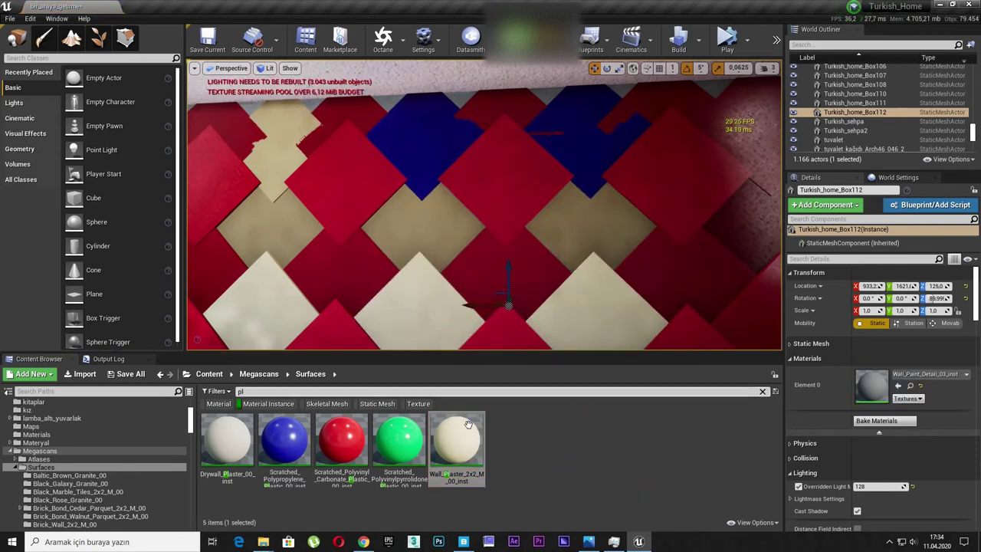
pyautogui.moveTo(459, 438); pyautogui.dragTo(558, 189)
pyautogui.hotkey('ctrl', 'z')
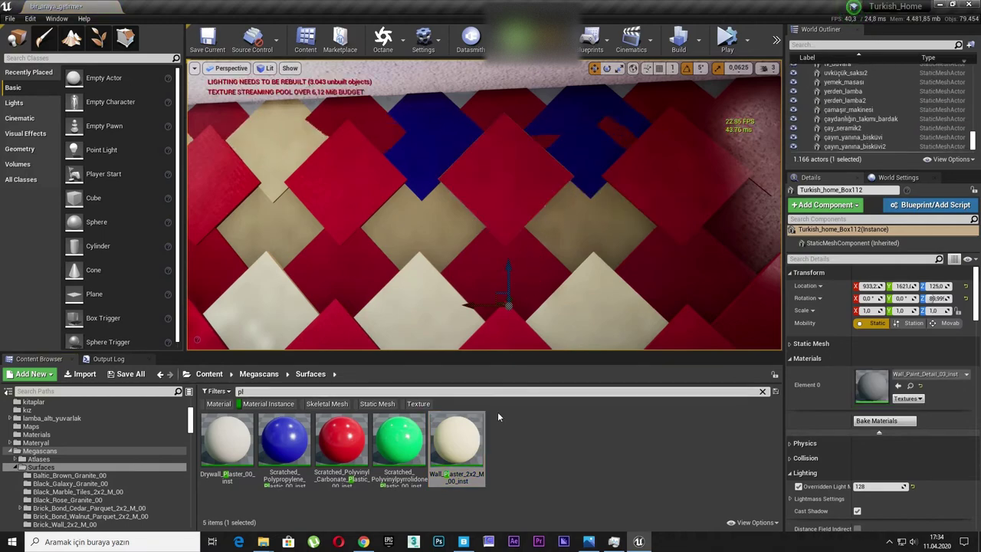
pyautogui.moveTo(456, 440); pyautogui.dragTo(581, 158)
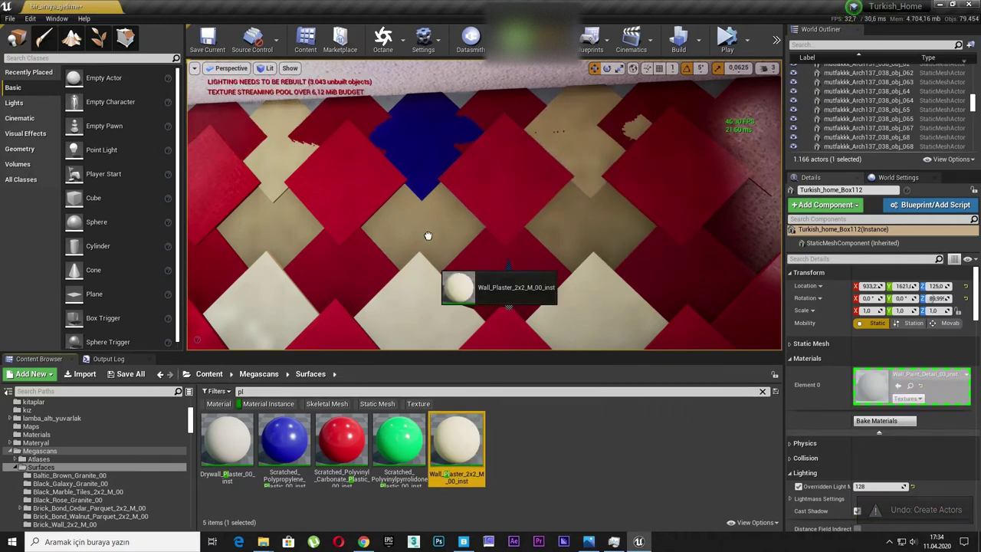
pyautogui.moveTo(460, 438); pyautogui.dragTo(416, 164)
pyautogui.moveTo(416, 164)
pyautogui.mouseDown(button='right')
pyautogui.moveTo(307, 178)
pyautogui.moveTo(352, 178)
pyautogui.mouseUp(button='right')
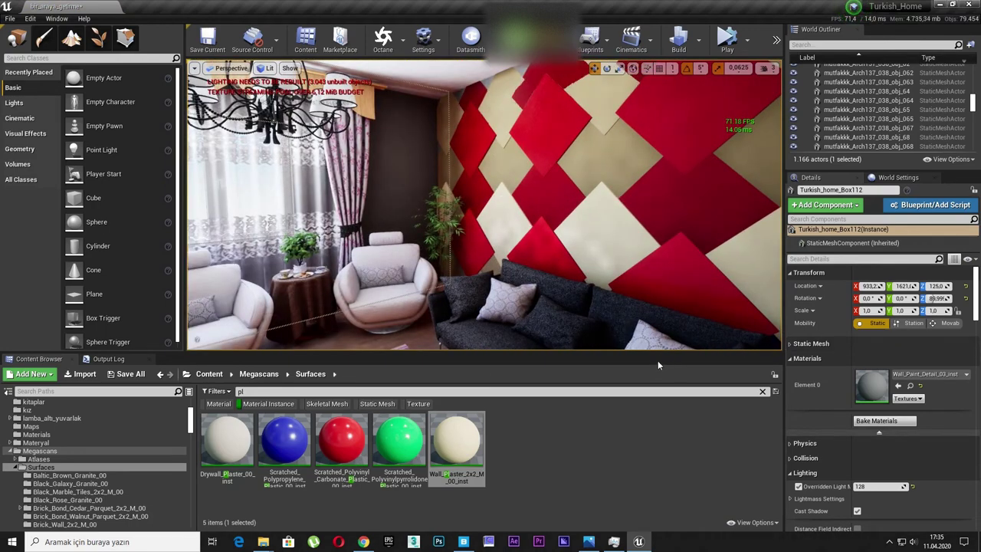
pyautogui.moveTo(659, 337); pyautogui.dragTo(486, 263, button='right')
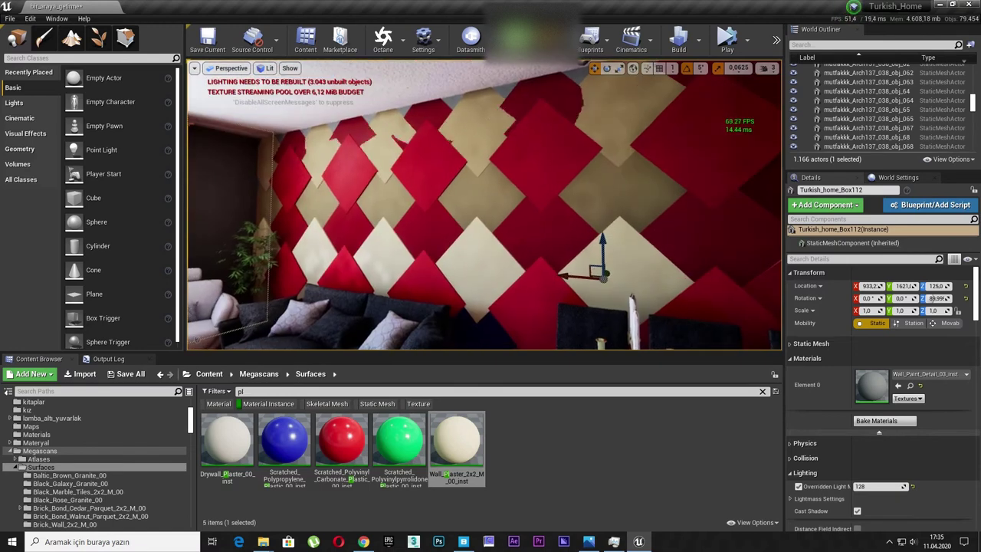
# Step: Locate Wall_Paint_Detail_03_inst and paint four wall tiles dark grey with it
pyautogui.click(910, 387)
pyautogui.moveTo(227, 444); pyautogui.dragTo(630, 261)
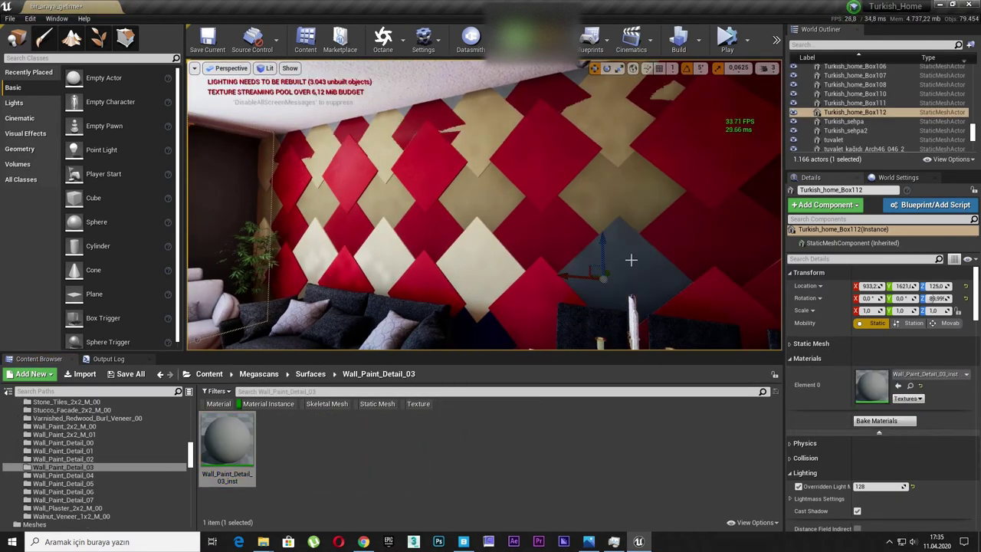
pyautogui.moveTo(227, 441); pyautogui.dragTo(608, 211)
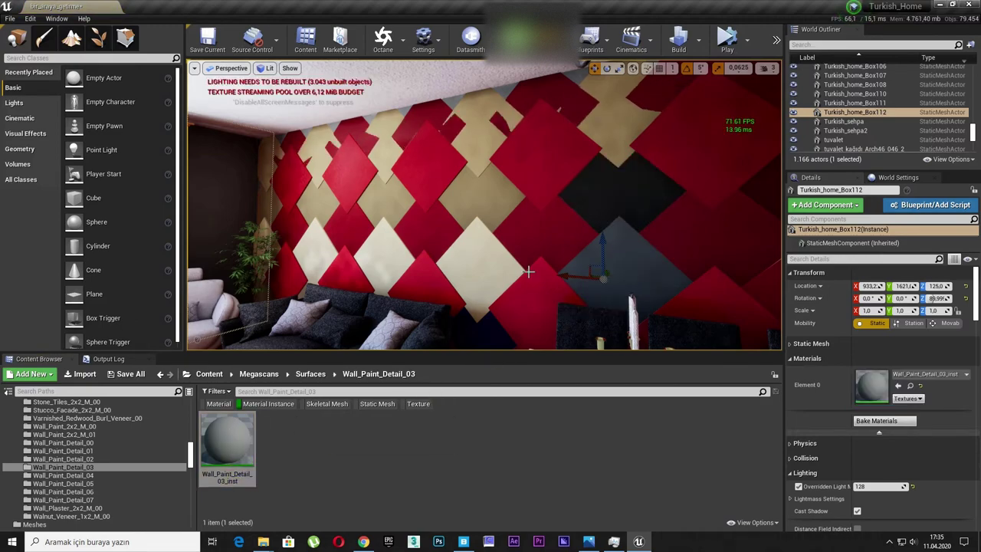
pyautogui.moveTo(231, 443); pyautogui.dragTo(616, 194)
pyautogui.moveTo(613, 157); pyautogui.dragTo(624, 158)
pyautogui.moveTo(623, 158); pyautogui.dragTo(429, 176, button='right')
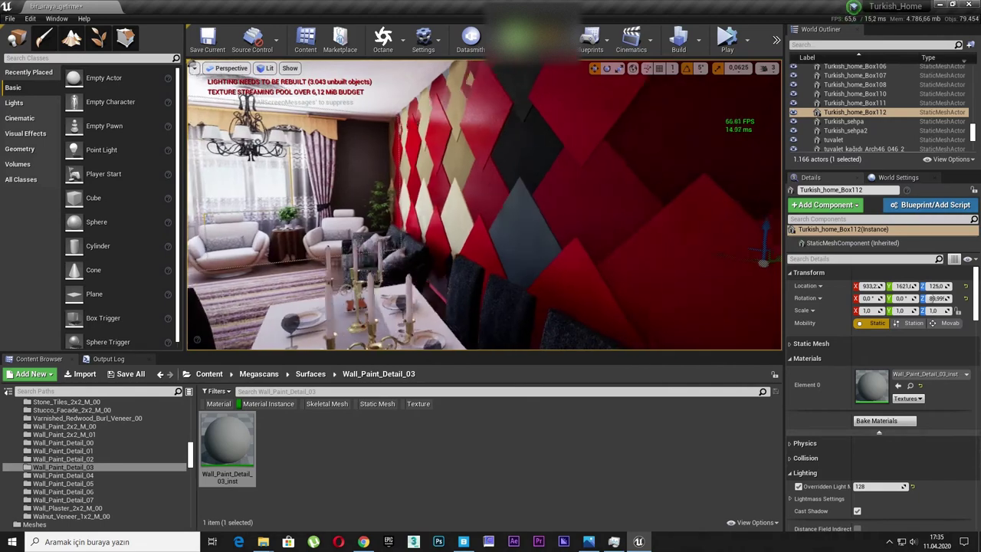
pyautogui.moveTo(264, 105)
pyautogui.mouseDown(button='right')
pyautogui.moveTo(524, 259)
pyautogui.moveTo(373, 359)
pyautogui.mouseUp(button='right')
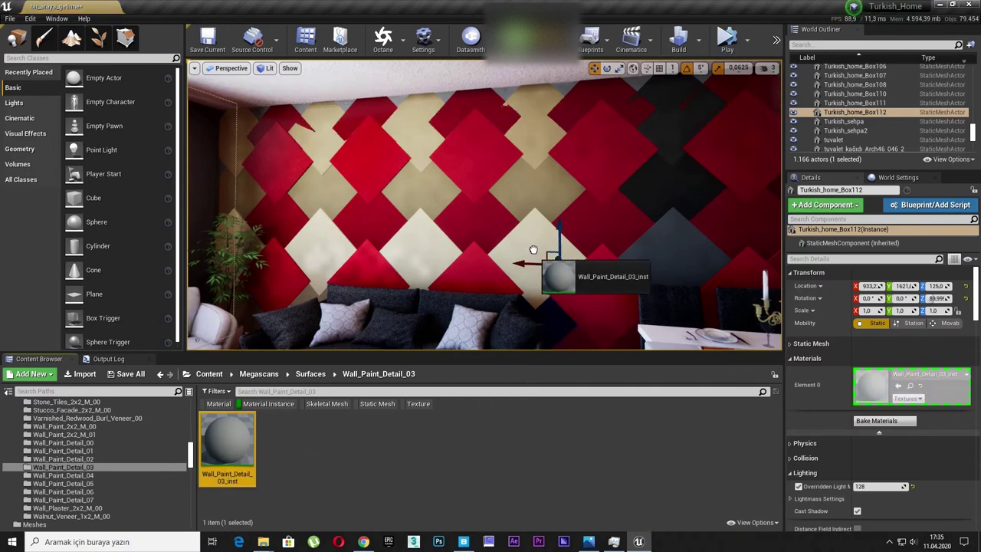
# Step: Turn seven more cream diamonds dark grey with Wall_Paint_Detail_03_inst
pyautogui.moveTo(223, 451); pyautogui.dragTo(546, 240)
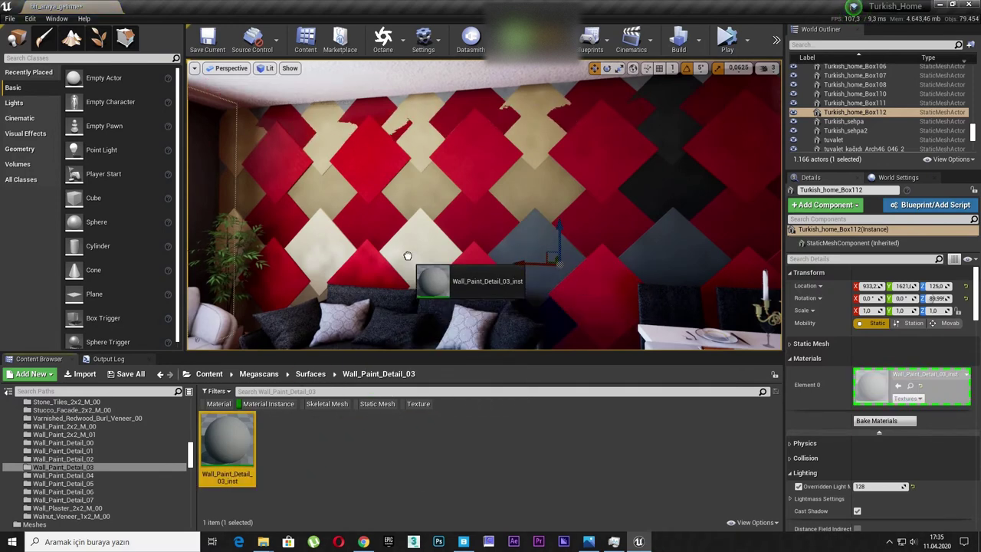
pyautogui.moveTo(233, 436); pyautogui.dragTo(407, 255)
pyautogui.moveTo(230, 438)
pyautogui.mouseDown()
pyautogui.moveTo(285, 255)
pyautogui.moveTo(312, 255)
pyautogui.moveTo(323, 196)
pyautogui.mouseUp()
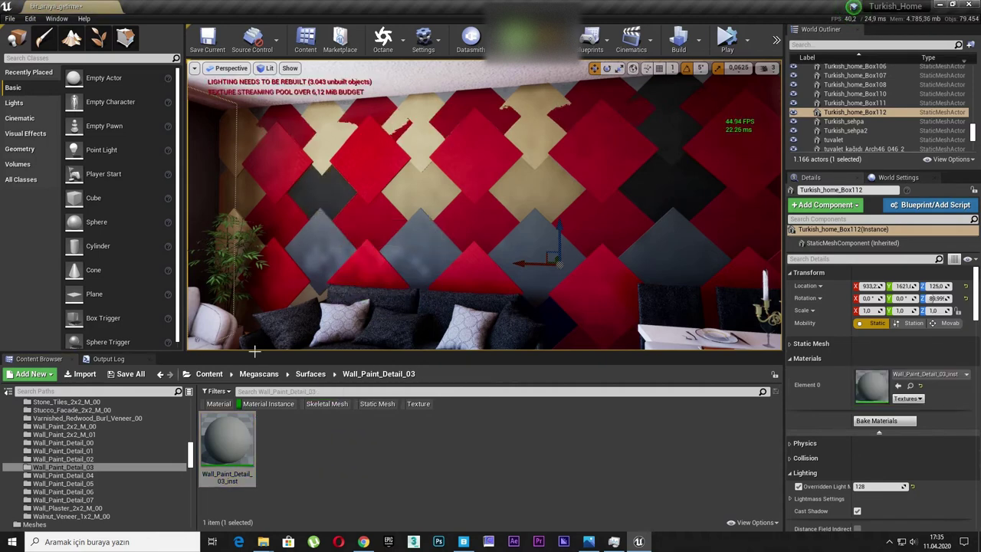
pyautogui.moveTo(240, 436); pyautogui.dragTo(320, 160)
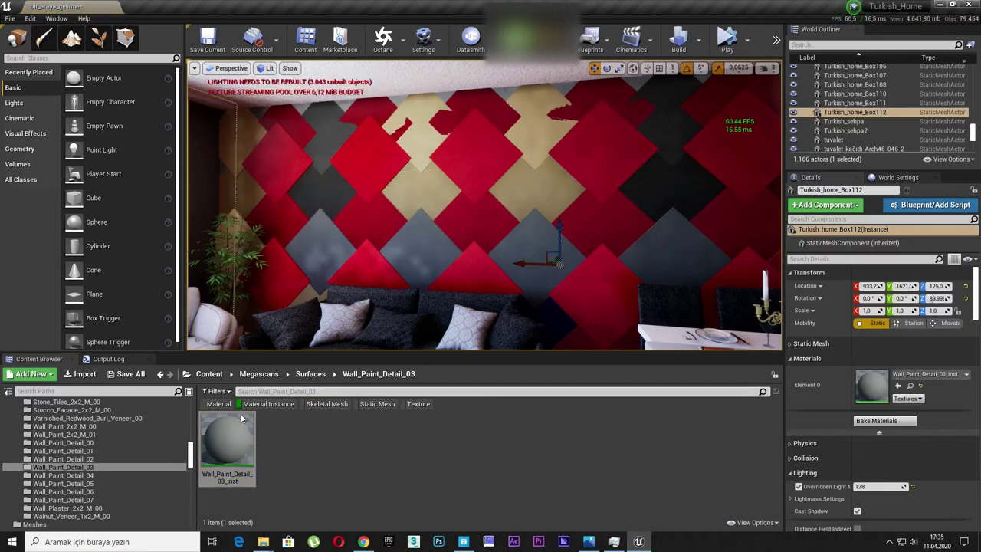
pyautogui.moveTo(227, 440); pyautogui.dragTo(429, 215)
pyautogui.moveTo(240, 426)
pyautogui.mouseDown()
pyautogui.moveTo(428, 164)
pyautogui.moveTo(398, 193)
pyautogui.mouseUp()
pyautogui.moveTo(231, 435)
pyautogui.mouseDown()
pyautogui.moveTo(502, 183)
pyautogui.moveTo(490, 192)
pyautogui.moveTo(535, 134)
pyautogui.mouseUp()
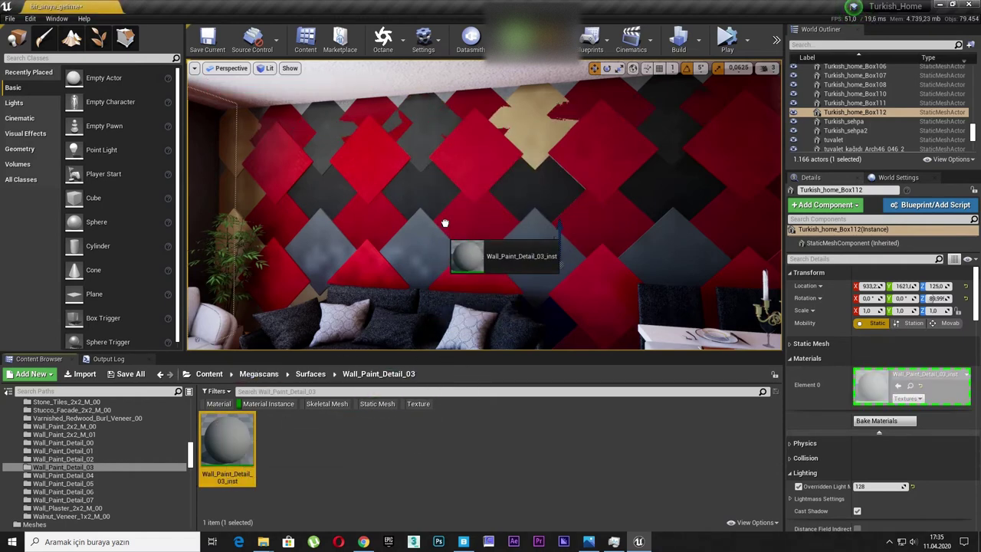
pyautogui.moveTo(535, 135); pyautogui.dragTo(535, 135, button='right')
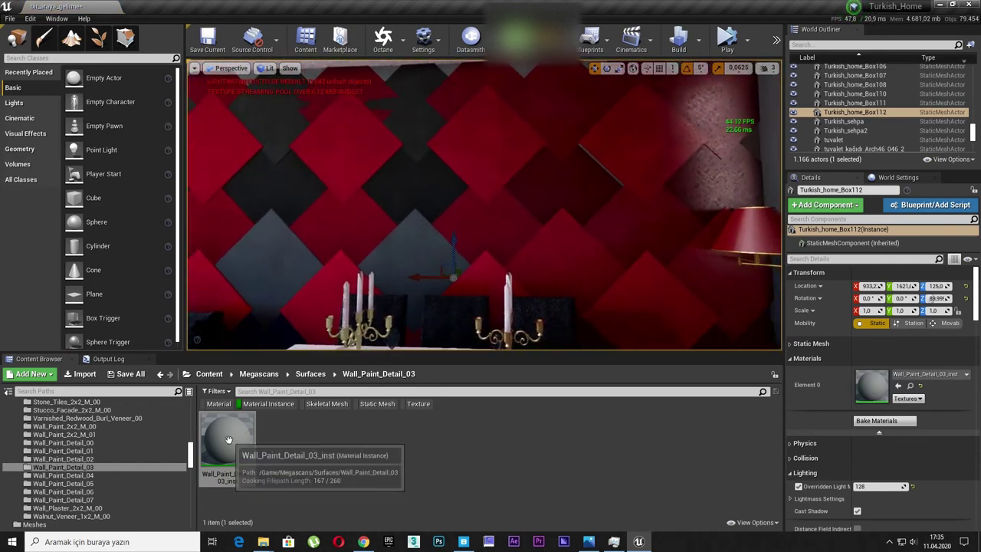
# Step: Grey out the cream tiles near the dining area and the lamp
pyautogui.moveTo(228, 439); pyautogui.dragTo(548, 256)
pyautogui.moveTo(549, 246); pyautogui.dragTo(501, 259, button='right')
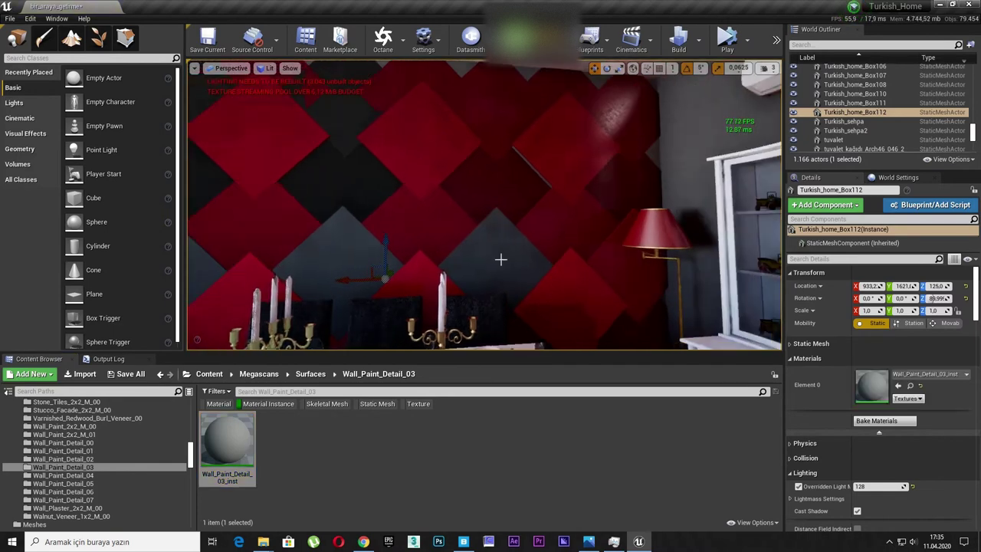
pyautogui.moveTo(228, 436); pyautogui.dragTo(618, 274)
pyautogui.moveTo(617, 273); pyautogui.dragTo(618, 274, button='right')
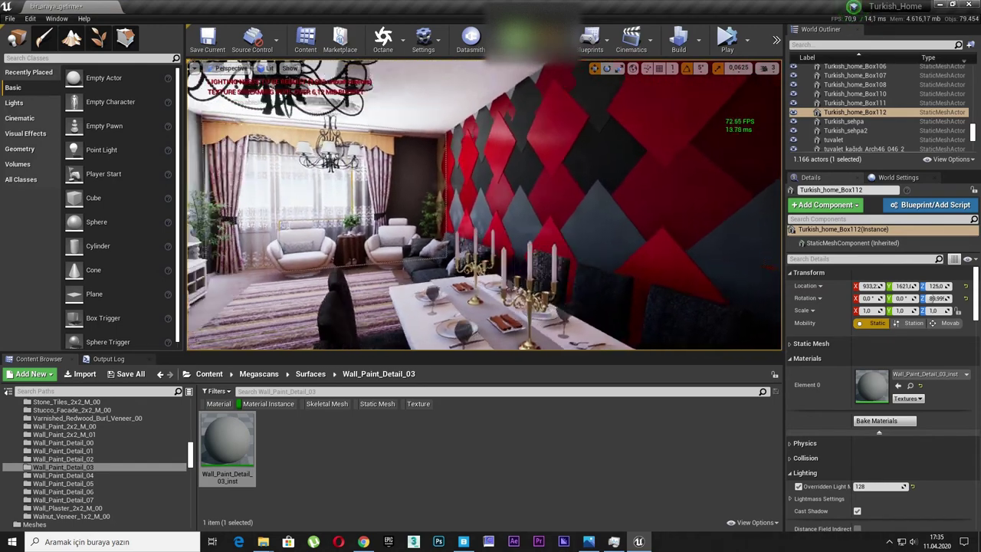
pyautogui.moveTo(618, 273); pyautogui.dragTo(597, 265, button='right')
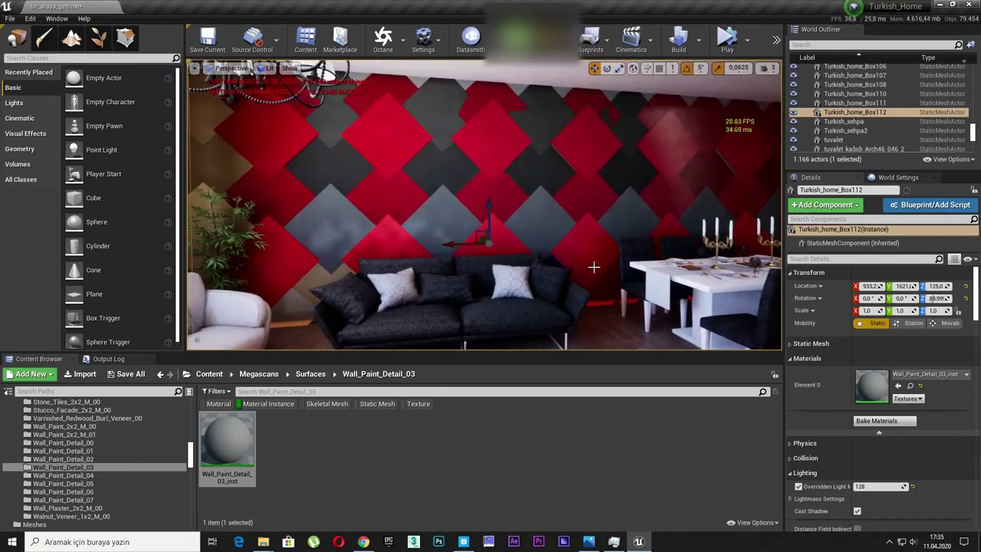
pyautogui.click(269, 69)
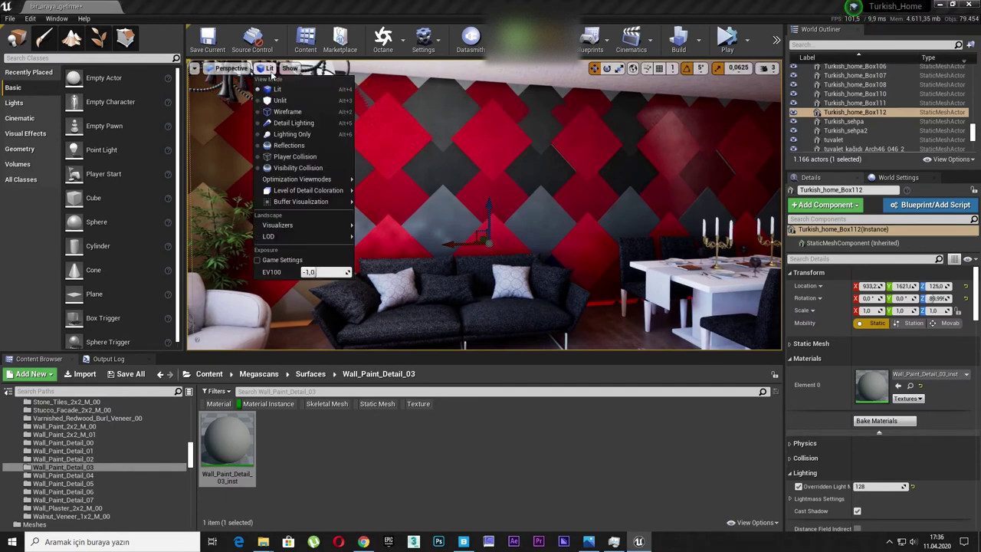
pyautogui.click(282, 101)
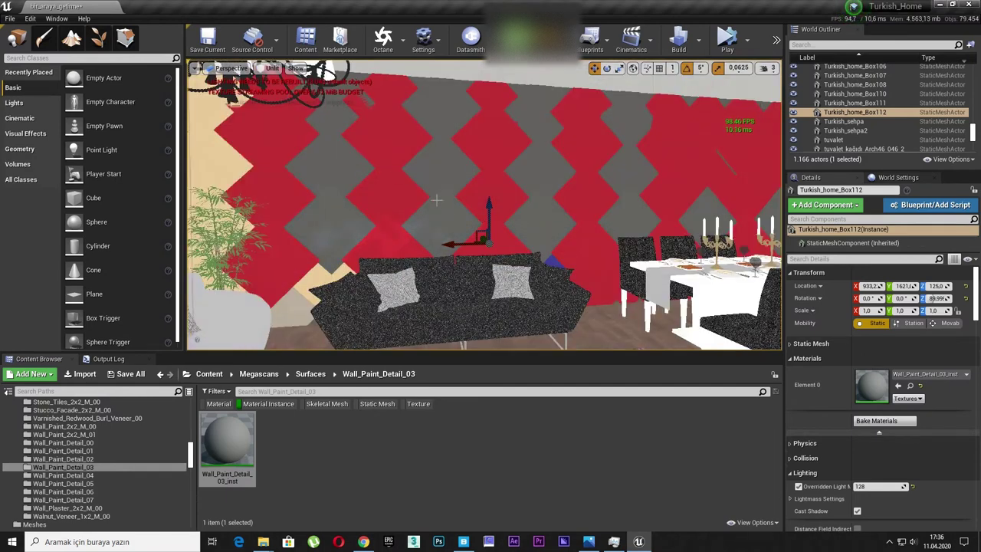
pyautogui.click(273, 69)
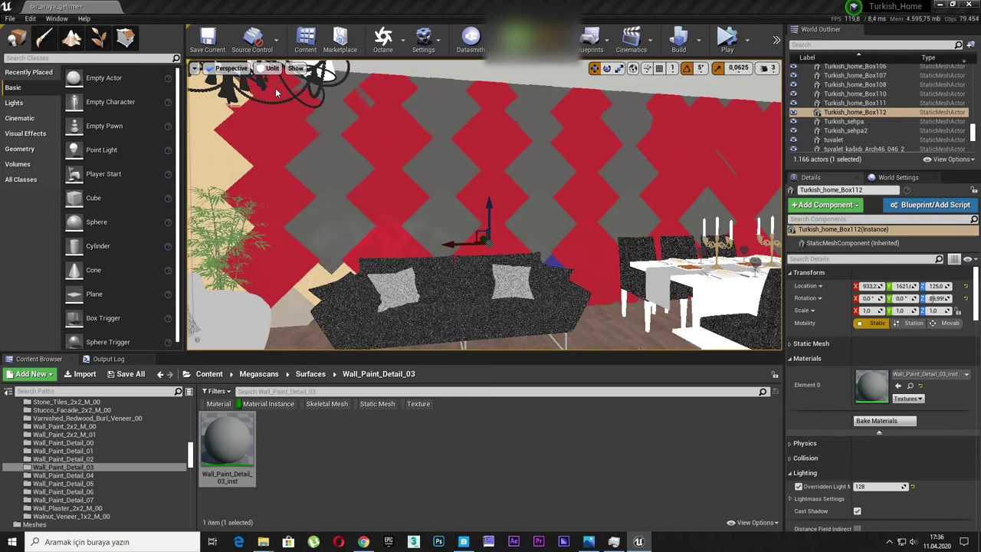
pyautogui.click(277, 91)
pyautogui.moveTo(537, 230); pyautogui.dragTo(429, 183, button='right')
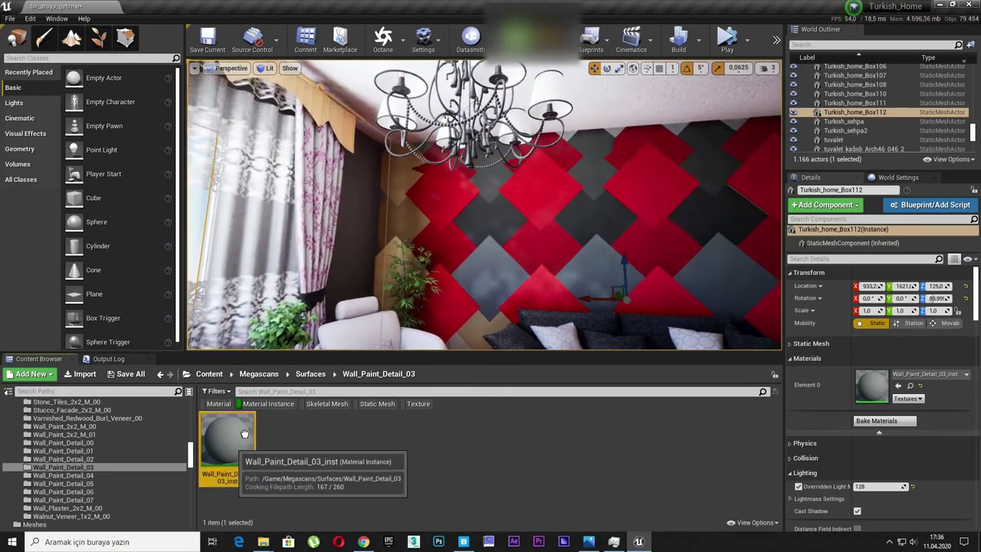
pyautogui.moveTo(227, 440); pyautogui.dragTo(403, 192)
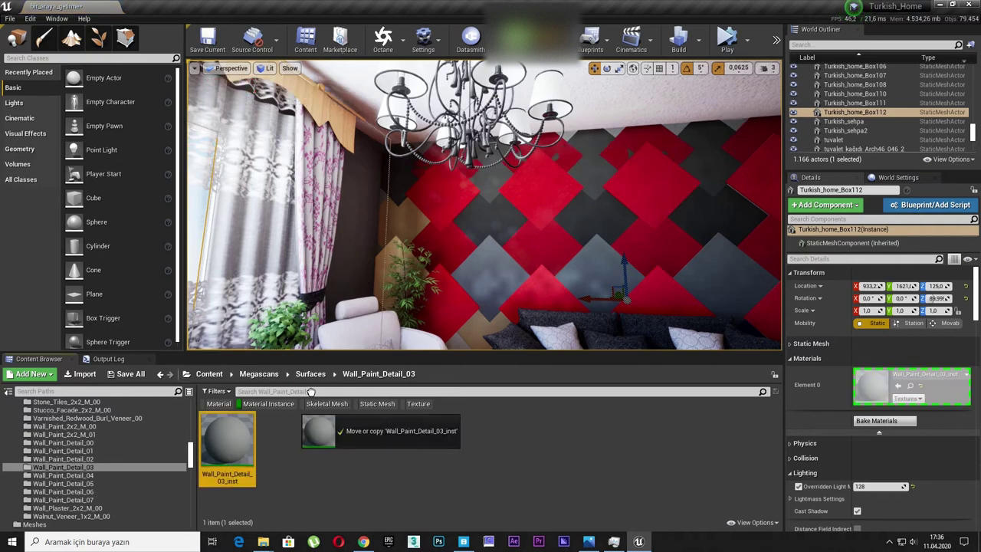
pyautogui.moveTo(403, 192); pyautogui.dragTo(316, 355)
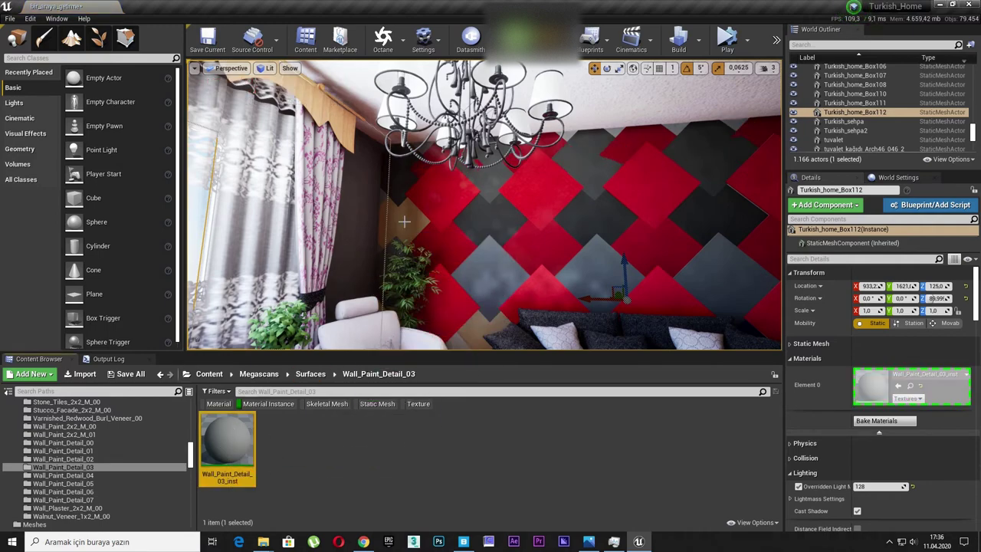
pyautogui.moveTo(404, 222); pyautogui.dragTo(491, 253, button='right')
pyautogui.moveTo(249, 457); pyautogui.dragTo(227, 441)
pyautogui.moveTo(376, 284)
pyautogui.mouseDown(button='right')
pyautogui.moveTo(468, 284)
pyautogui.moveTo(429, 284)
pyautogui.moveTo(443, 285)
pyautogui.mouseUp(button='right')
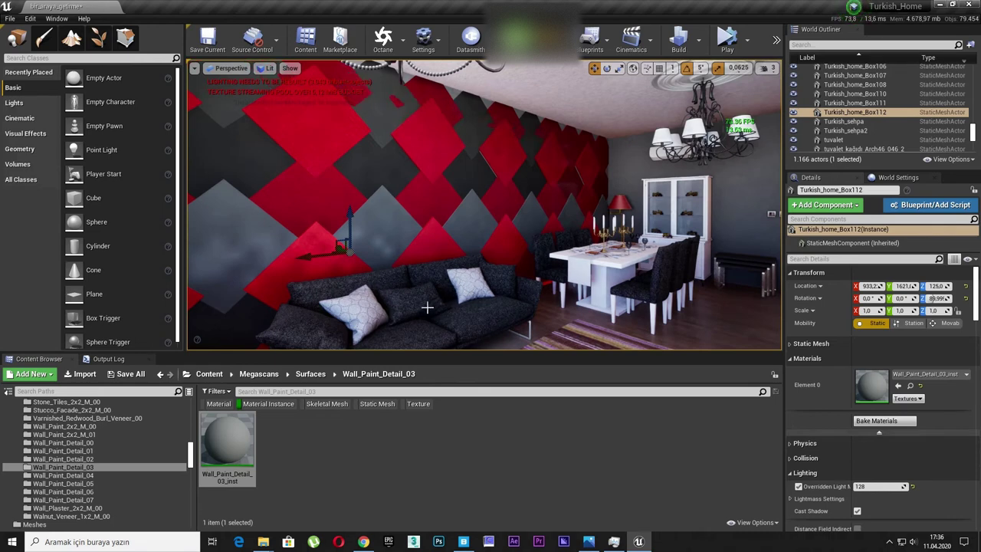
pyautogui.doubleClick(227, 442)
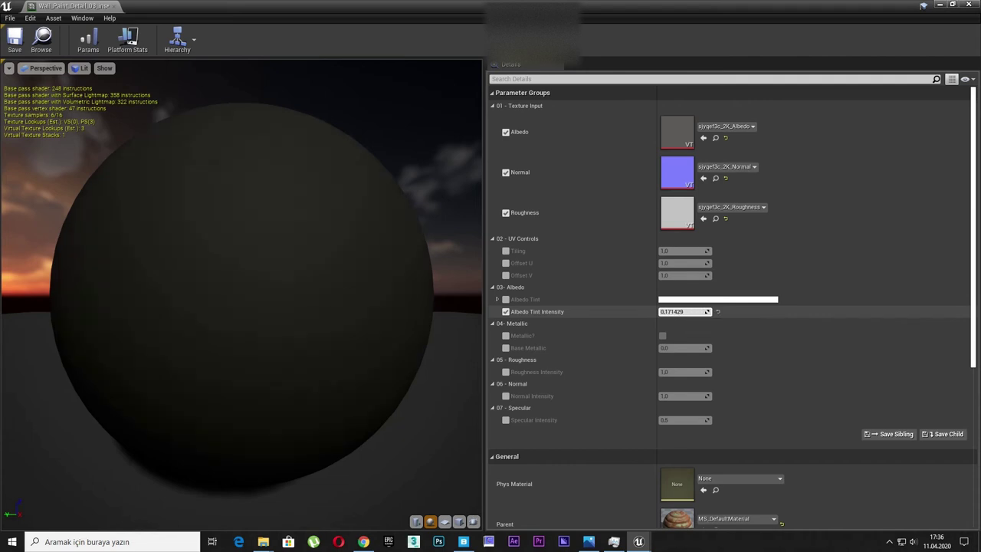
# Step: Raise Albedo Tint Intensity to 1.303959, then uncheck its override and close the editor
pyautogui.moveTo(684, 311); pyautogui.dragTo(728, 311)
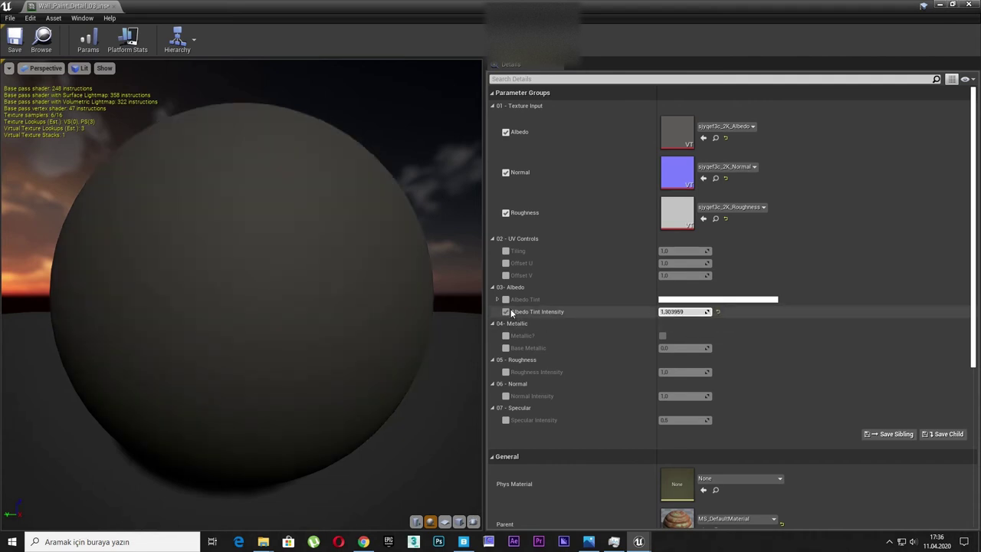
pyautogui.click(508, 312)
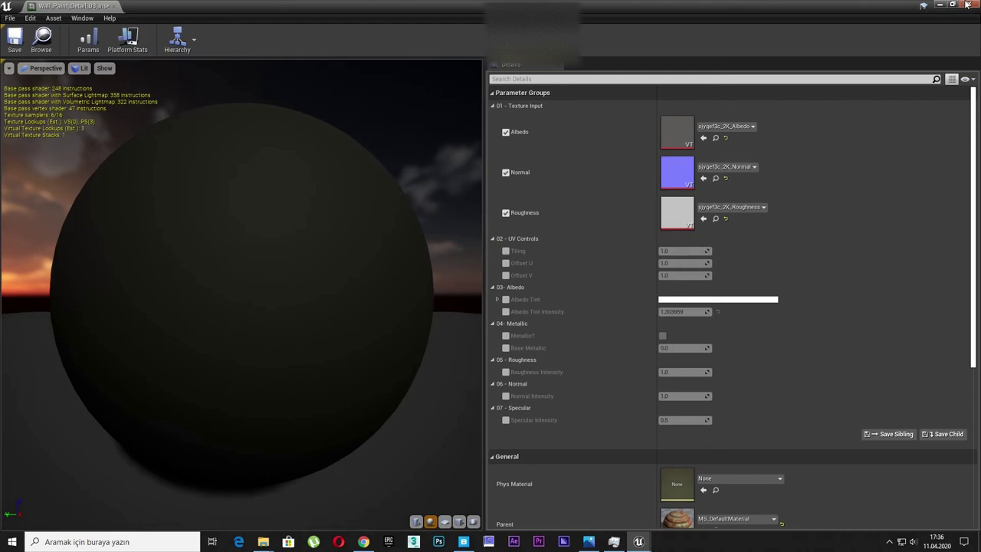
pyautogui.click(967, 5)
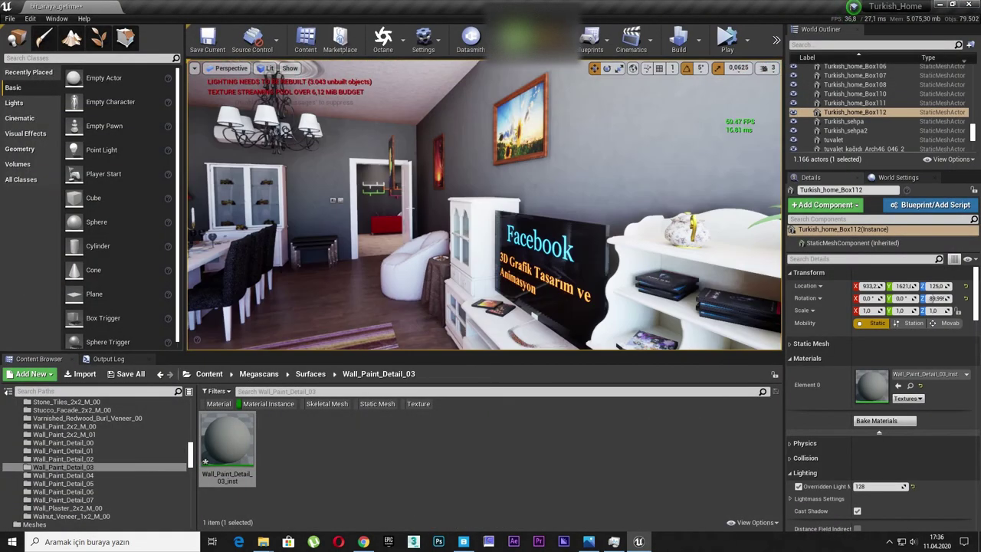
# Step: Duplicate the wall paint as Wall_Paint_Detail_03_inst1 and set its Albedo Tint Intensity to -0.5
pyautogui.moveTo(473, 230); pyautogui.dragTo(474, 229, button='right')
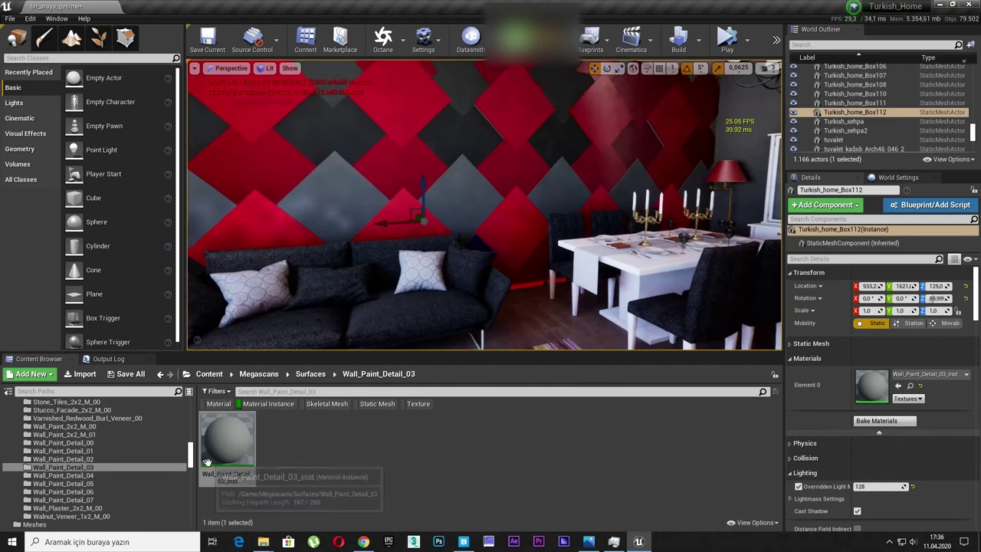
pyautogui.hotkey('ctrl', 'w')
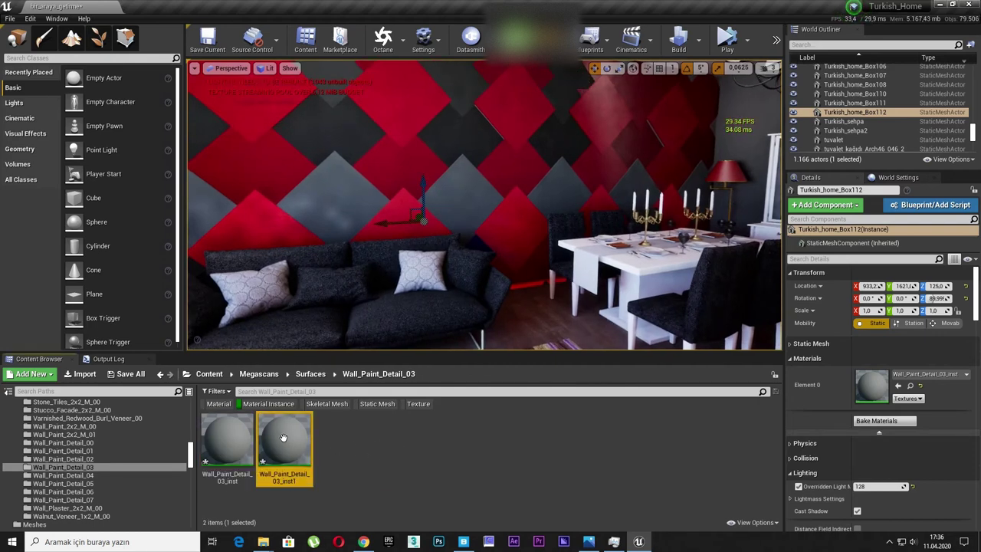
pyautogui.doubleClick(285, 438)
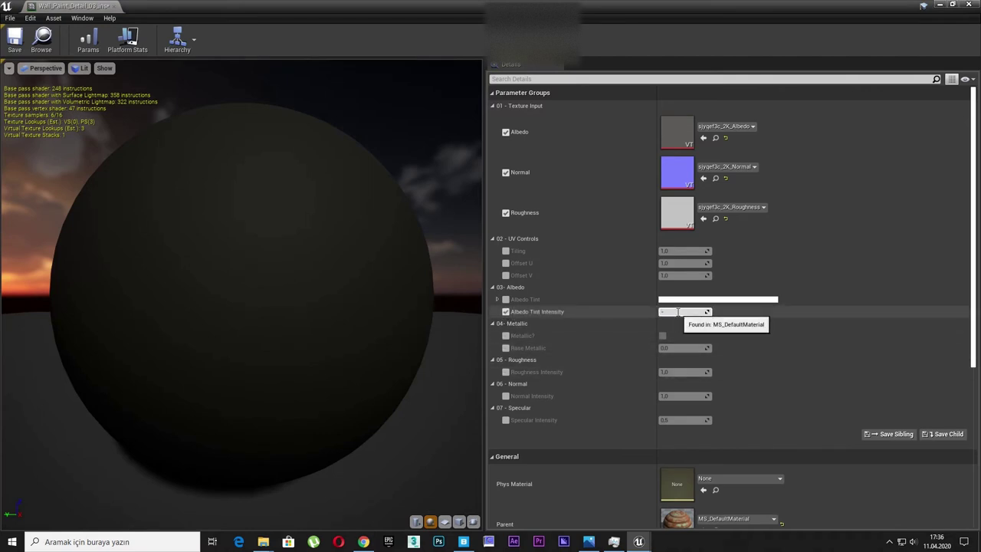
pyautogui.press('Return')
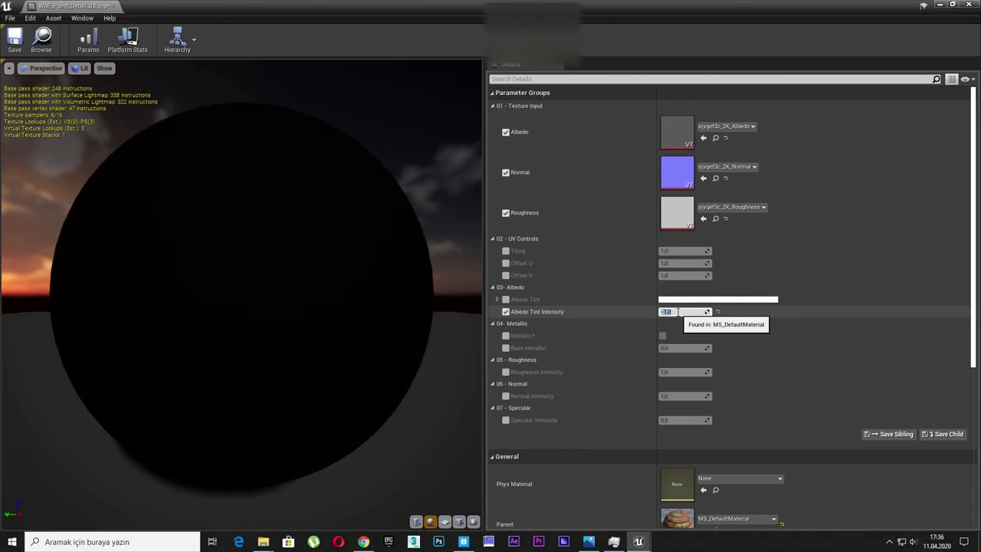
pyautogui.write('.5')
pyautogui.press('Return')
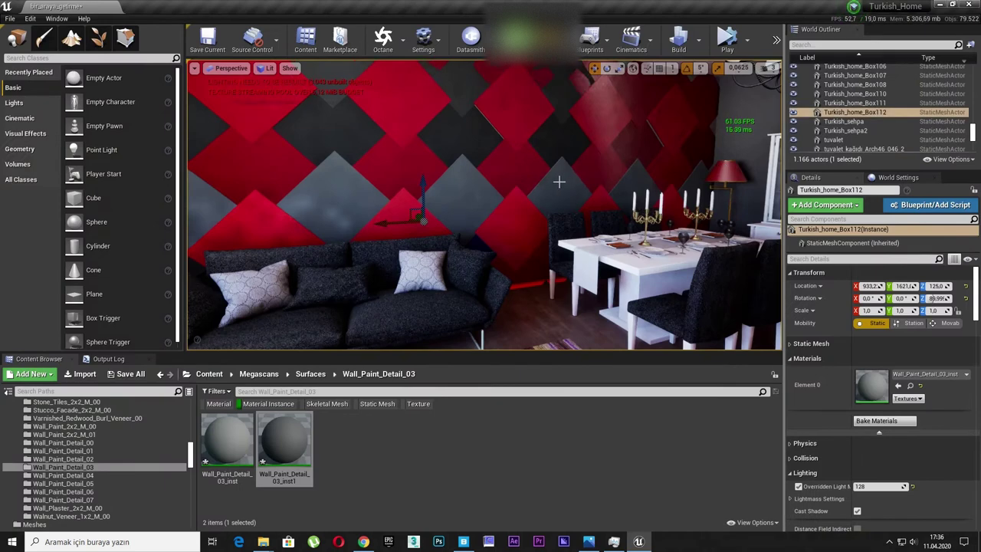
pyautogui.click(558, 182)
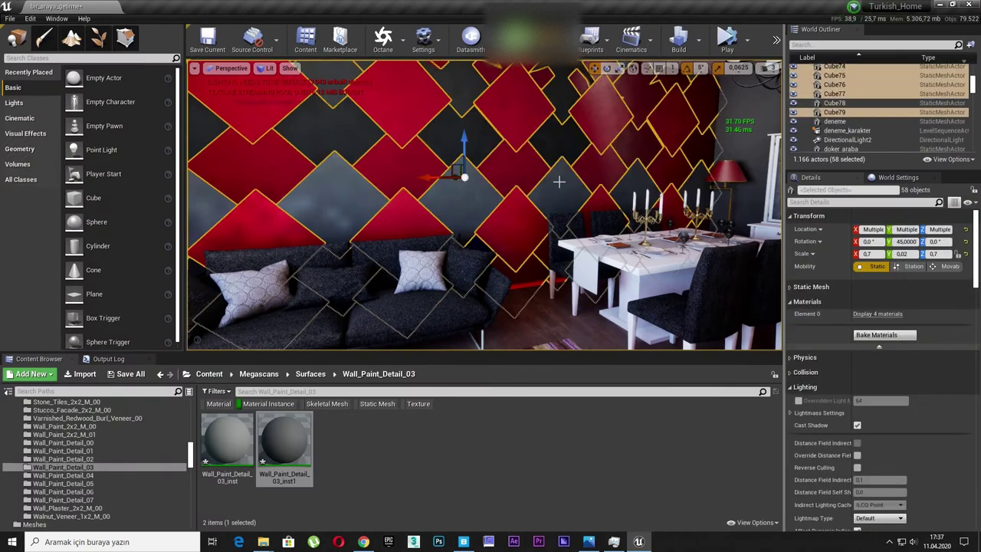
# Step: Show all 4 tile materials and replace the non-red slots with Wall_Paint_Detail_03_inst1
pyautogui.click(869, 316)
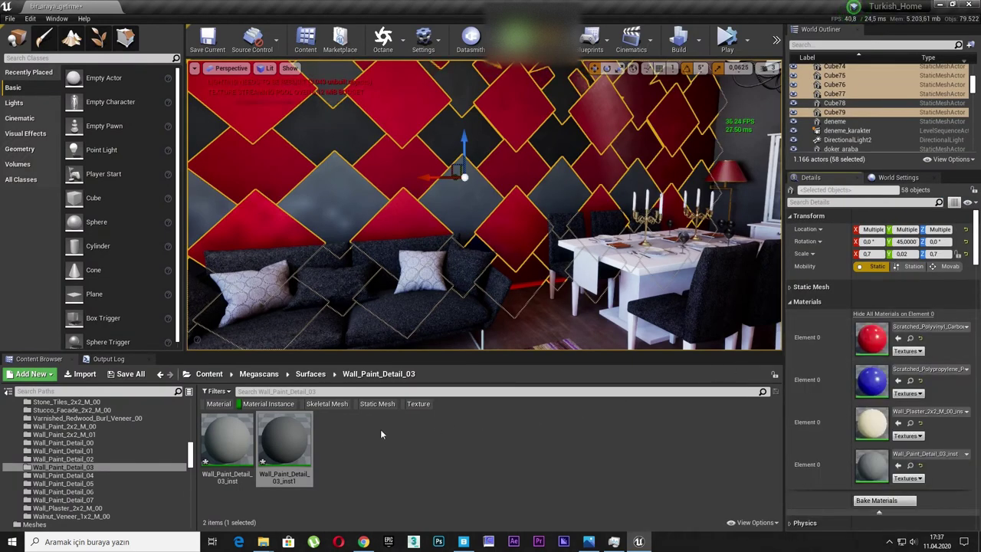
pyautogui.moveTo(278, 444); pyautogui.dragTo(870, 469)
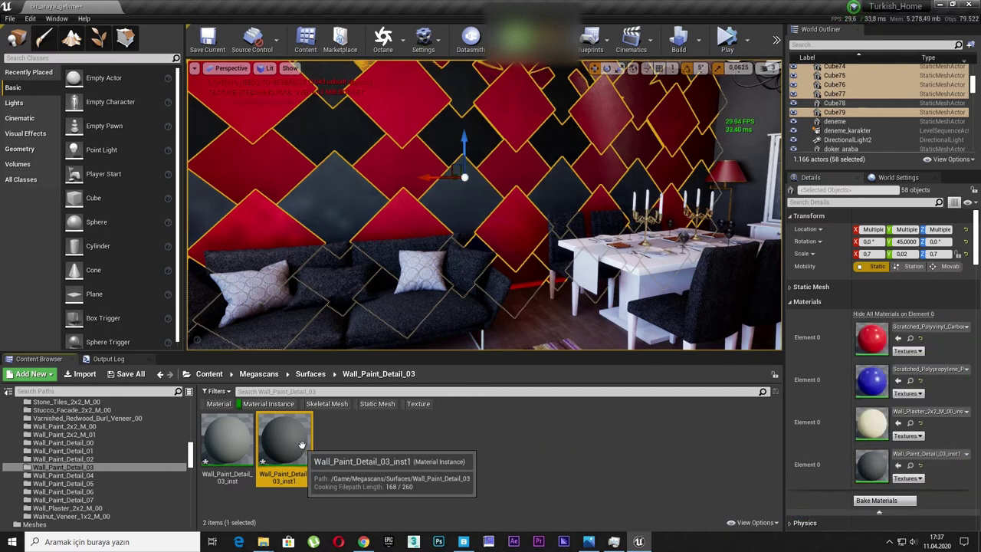
pyautogui.moveTo(285, 442)
pyautogui.mouseDown()
pyautogui.moveTo(758, 406)
pyautogui.moveTo(870, 379)
pyautogui.mouseUp()
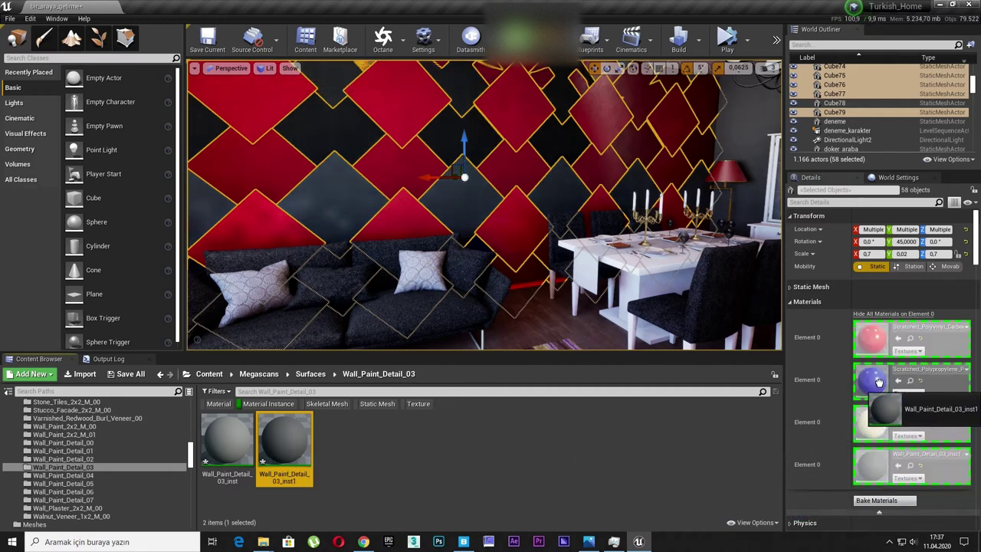
pyautogui.moveTo(285, 442); pyautogui.dragTo(871, 379)
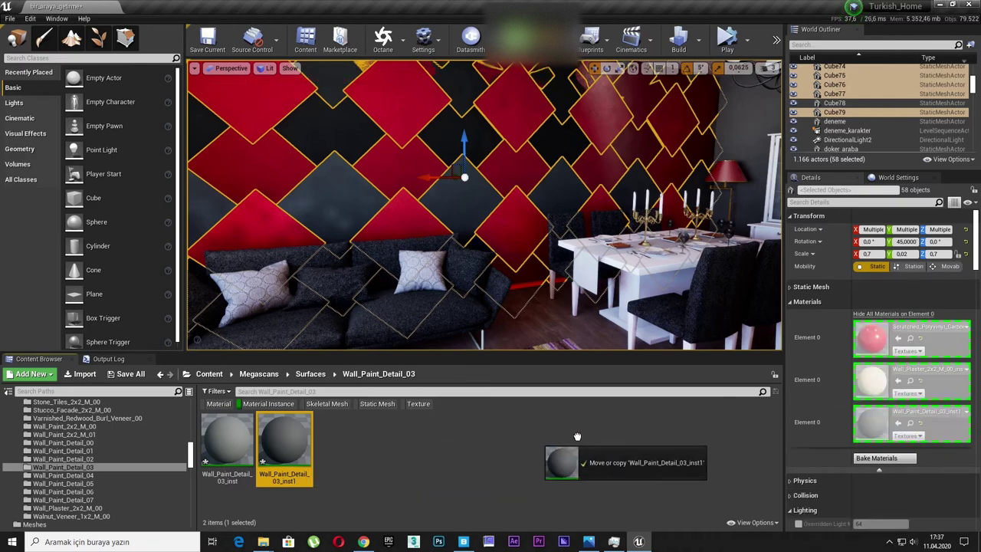
pyautogui.moveTo(736, 337)
pyautogui.mouseDown(button='right')
pyautogui.moveTo(582, 276)
pyautogui.moveTo(629, 276)
pyautogui.mouseUp(button='right')
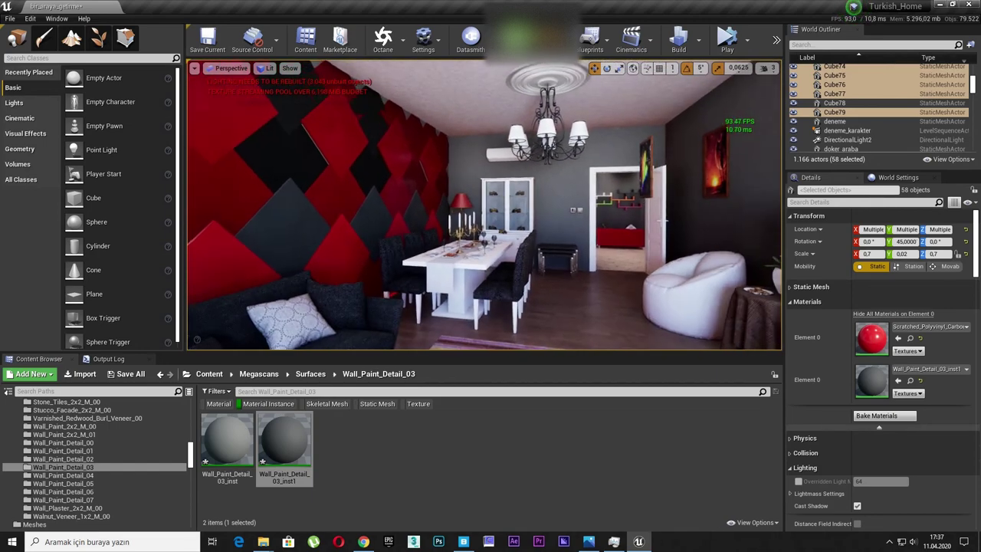
pyautogui.moveTo(628, 276)
pyautogui.mouseDown(button='right')
pyautogui.moveTo(430, 276)
pyautogui.moveTo(537, 276)
pyautogui.moveTo(506, 276)
pyautogui.mouseUp(button='right')
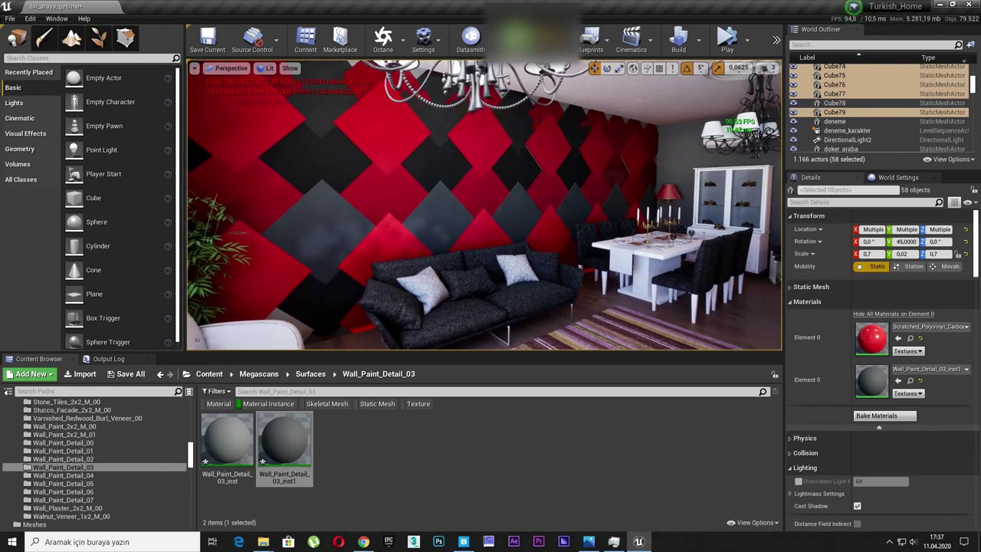
pyautogui.moveTo(505, 276); pyautogui.dragTo(353, 276, button='right')
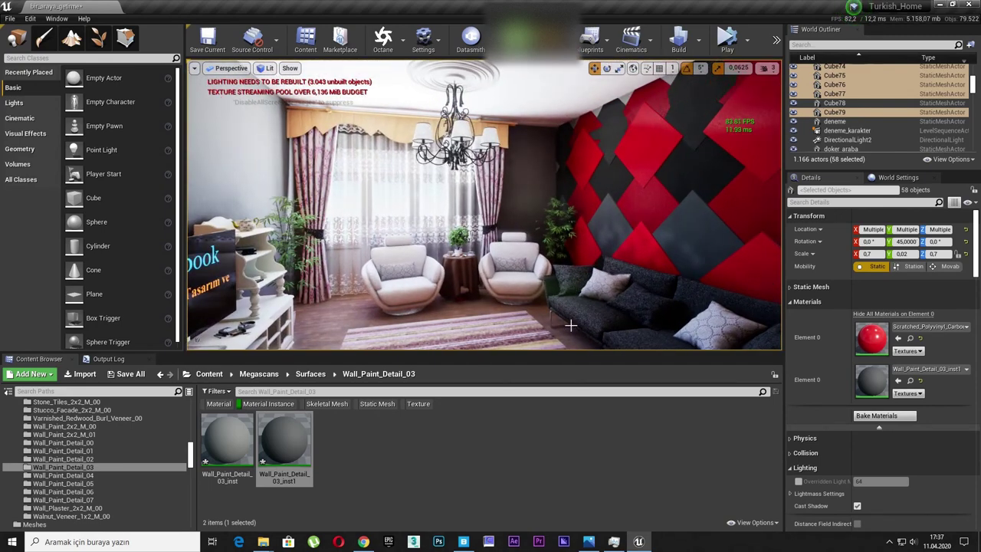
pyautogui.click(589, 540)
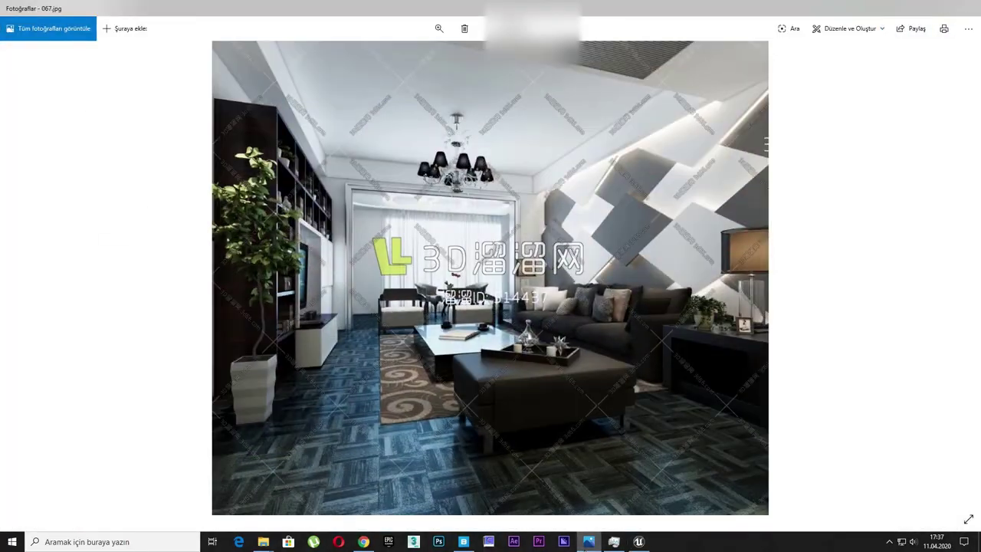
pyautogui.click(588, 541)
pyautogui.click(588, 541)
pyautogui.click(588, 541)
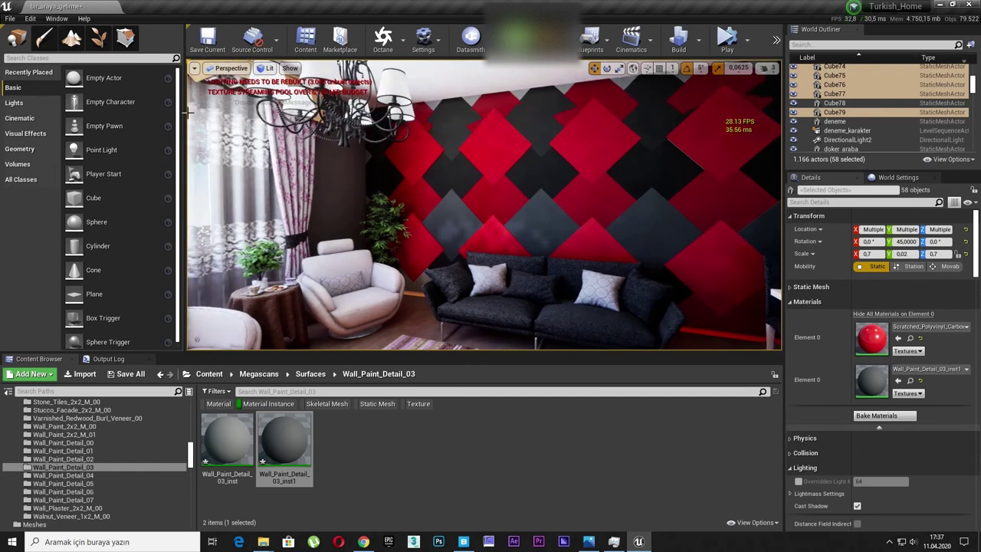
# Step: Save the current map and zoom in on the diamond wall
pyautogui.click(207, 42)
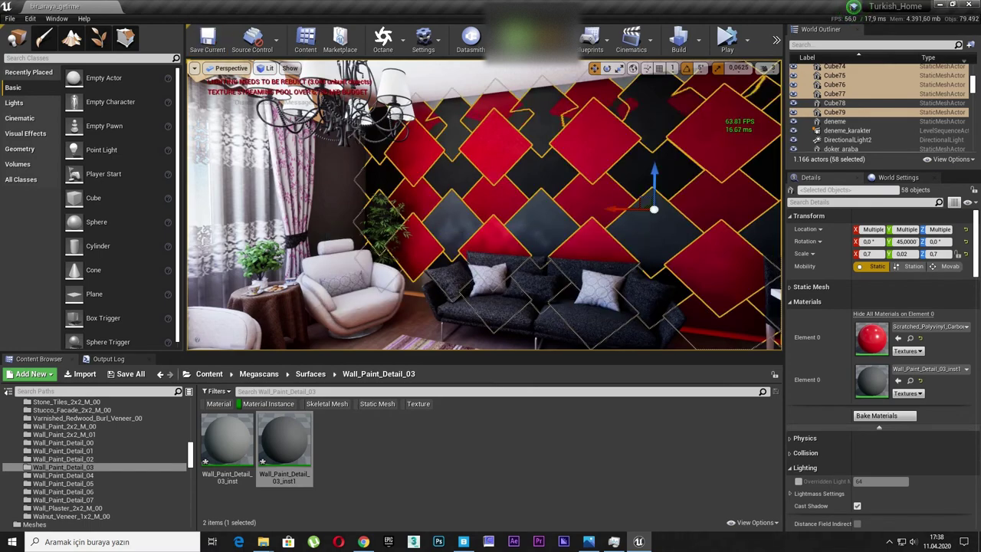
pyautogui.scroll(5, 510, 186)
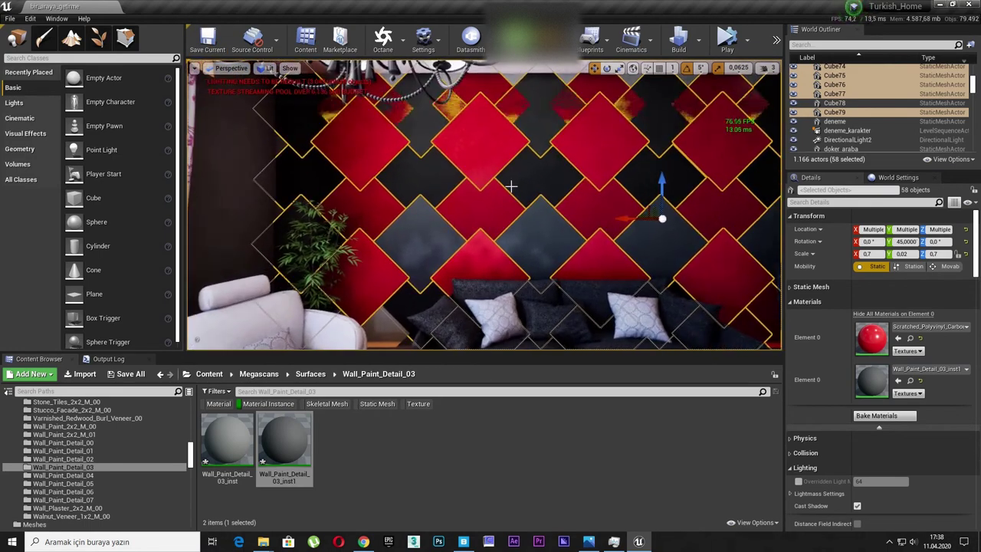
pyautogui.click(476, 154)
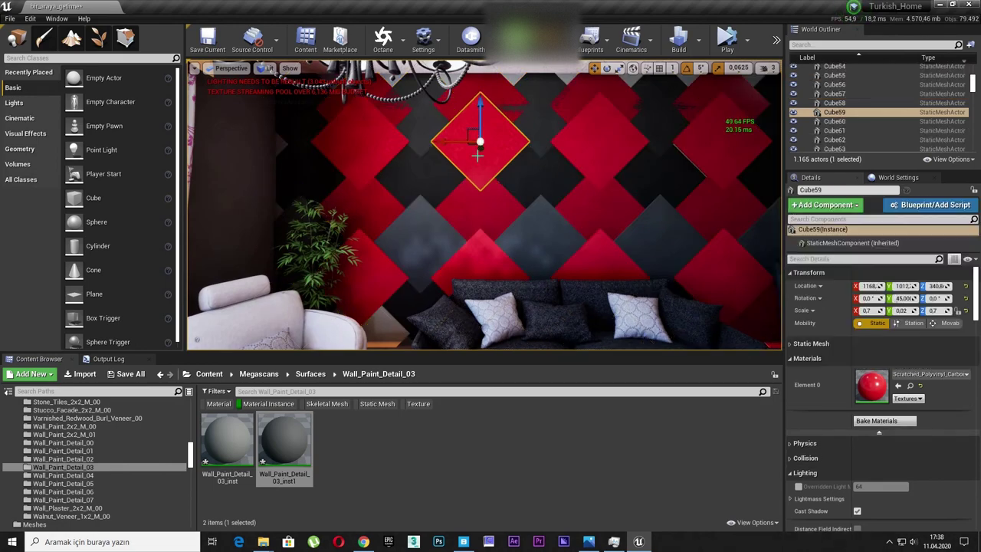
# Step: Select the five top-row red diamonds, Cube72 through Cube76
pyautogui.moveTo(401, 163)
pyautogui.mouseDown()
pyautogui.moveTo(357, 164)
pyautogui.moveTo(337, 145)
pyautogui.moveTo(423, 169)
pyautogui.mouseUp()
pyautogui.click(424, 167)
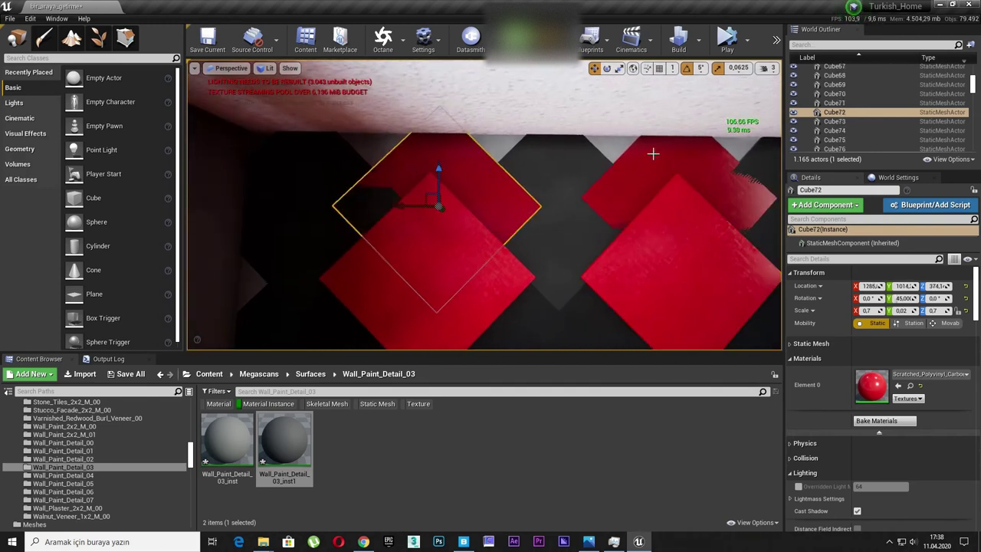
pyautogui.keyDown('ctrl'); pyautogui.click(652, 157); pyautogui.keyUp('ctrl')
pyautogui.moveTo(657, 153)
pyautogui.mouseDown()
pyautogui.moveTo(521, 153)
pyautogui.moveTo(537, 173)
pyautogui.moveTo(491, 230)
pyautogui.moveTo(490, 192)
pyautogui.mouseUp()
pyautogui.keyDown('ctrl'); pyautogui.click(569, 153); pyautogui.keyUp('ctrl')
pyautogui.keyDown('ctrl'); pyautogui.click(491, 172); pyautogui.keyUp('ctrl')
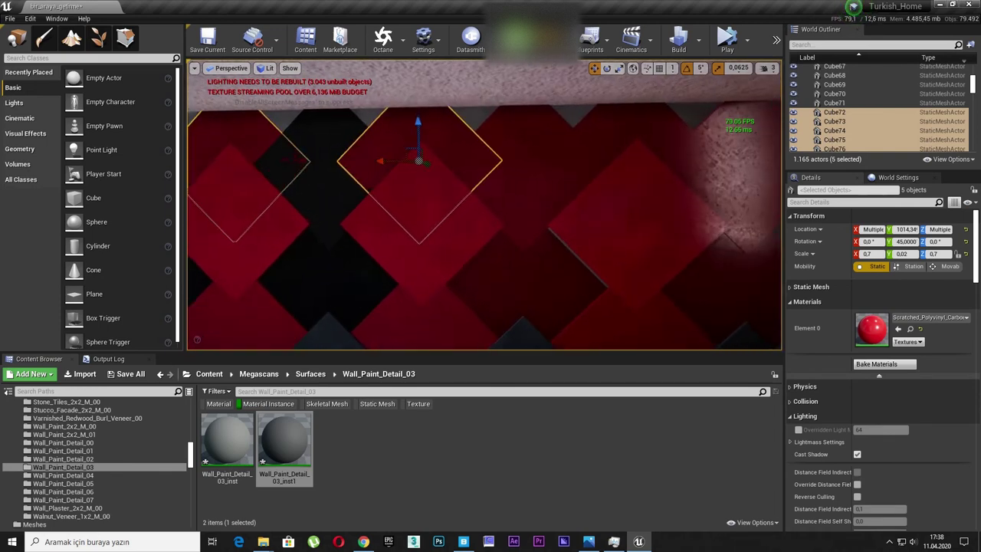
# Step: Add Cube77 and set the six top-row diamonds' Location Y to 1014.5
pyautogui.keyDown('ctrl'); pyautogui.click(603, 128); pyautogui.keyUp('ctrl')
pyautogui.moveTo(526, 143); pyautogui.dragTo(490, 168)
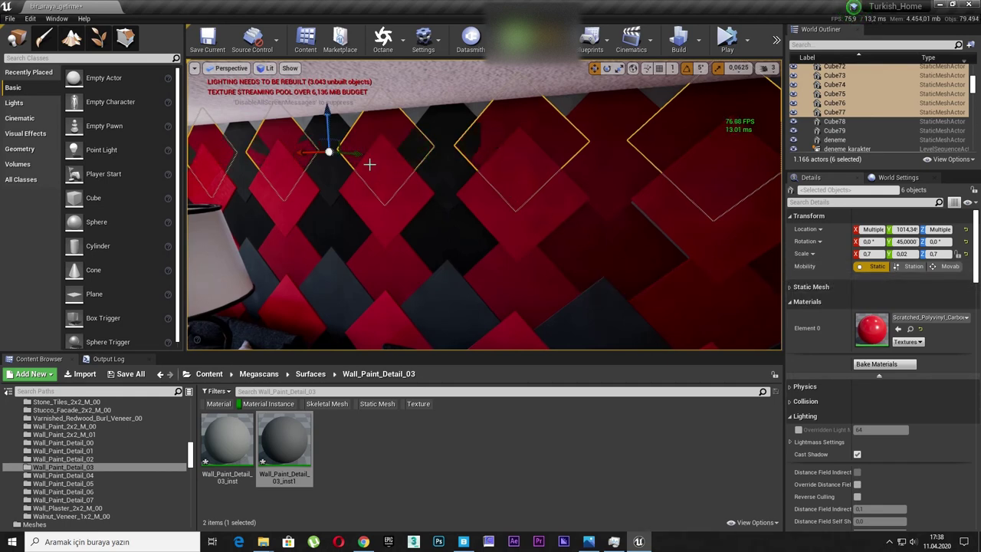
pyautogui.click(906, 229)
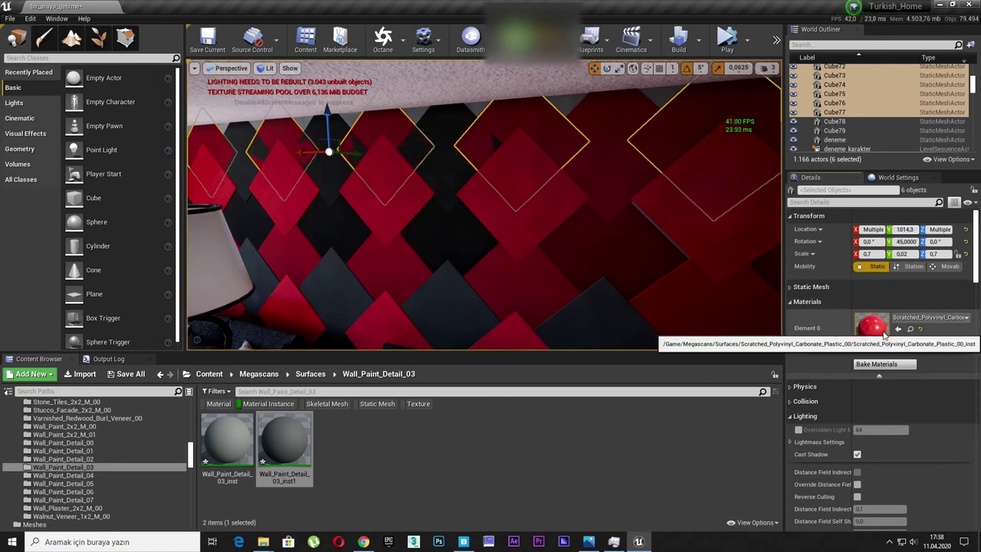
pyautogui.write('1299,88')
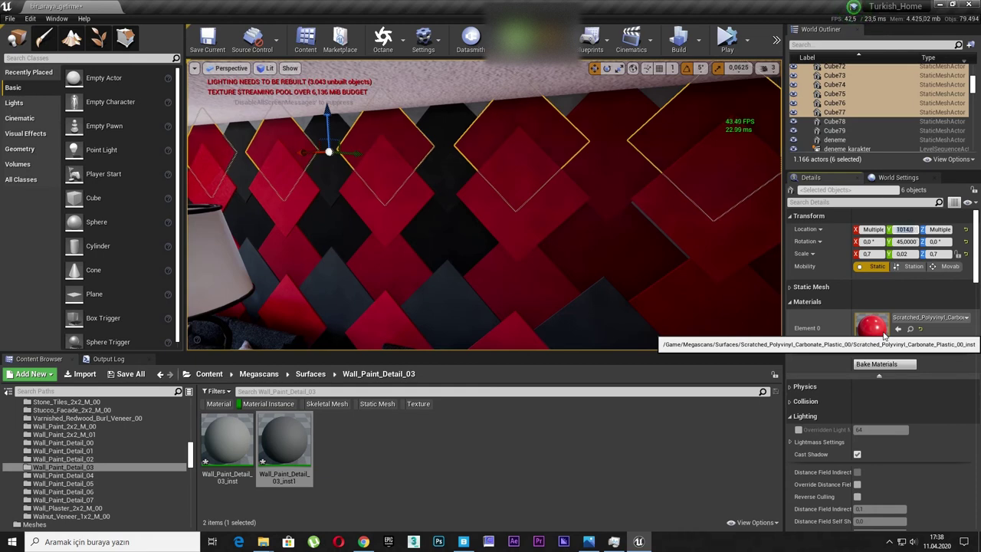
pyautogui.moveTo(536, 230); pyautogui.dragTo(582, 215, button='right')
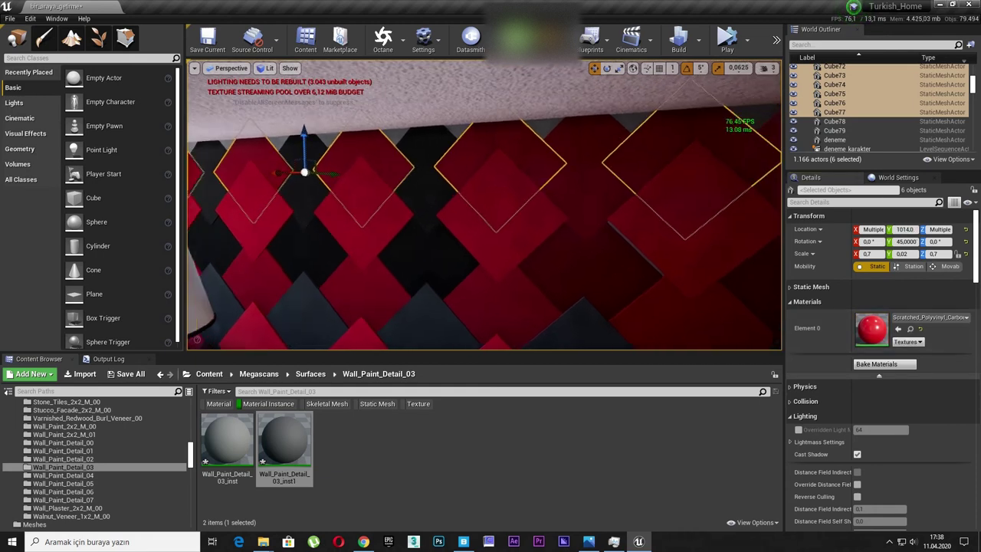
pyautogui.moveTo(582, 215)
pyautogui.mouseDown(button='right')
pyautogui.moveTo(602, 224)
pyautogui.moveTo(536, 224)
pyautogui.mouseUp(button='right')
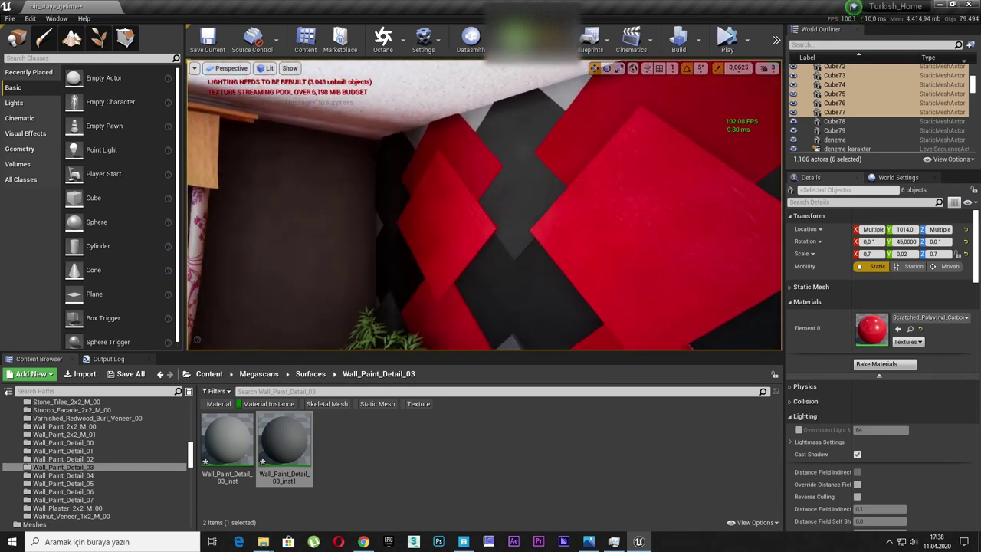
pyautogui.click(905, 230)
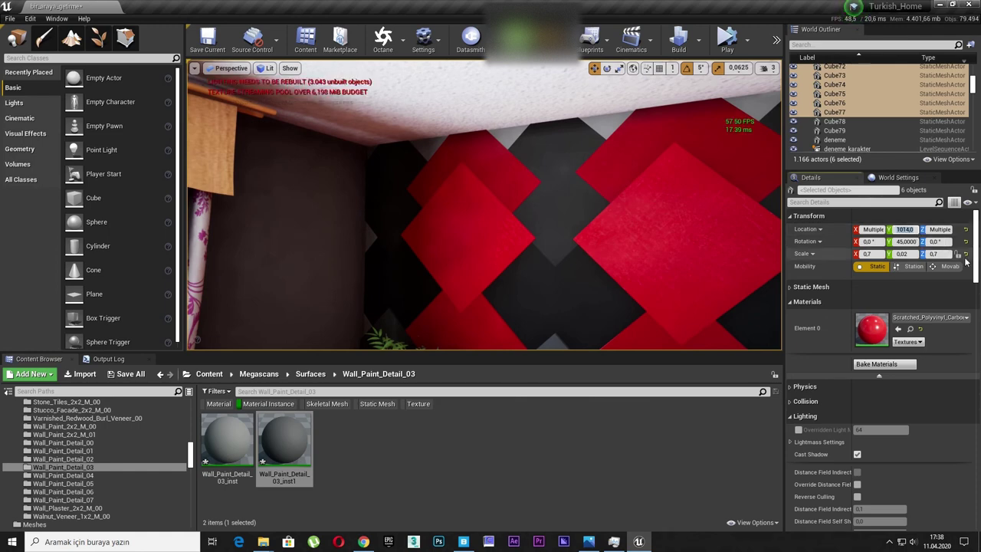
pyautogui.write('5')
pyautogui.press('Return')
# Step: Bring the lower diamond row into view and select red diamond Cube67
pyautogui.moveTo(490, 229)
pyautogui.mouseDown(button='right')
pyautogui.moveTo(583, 230)
pyautogui.moveTo(429, 230)
pyautogui.mouseUp(button='right')
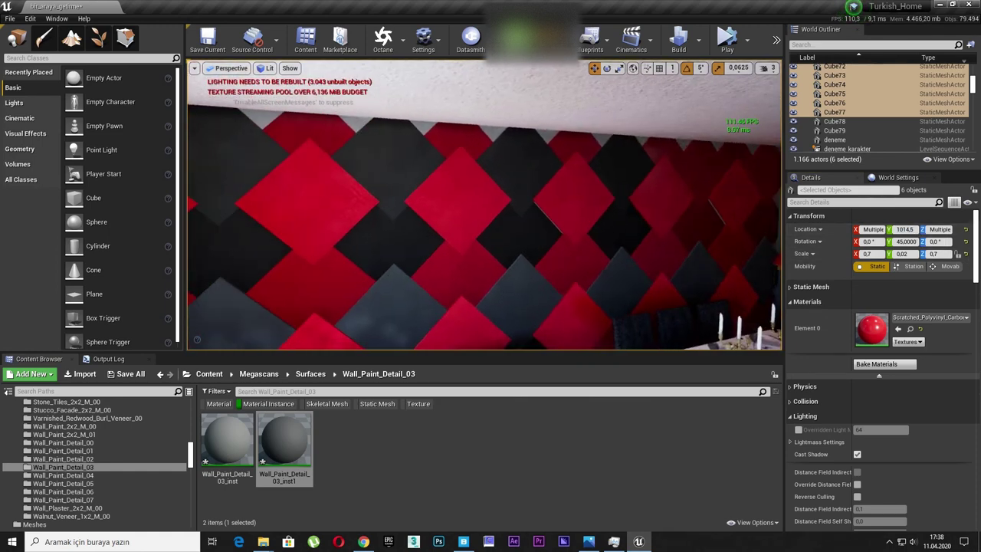
pyautogui.moveTo(491, 229); pyautogui.dragTo(491, 215, button='right')
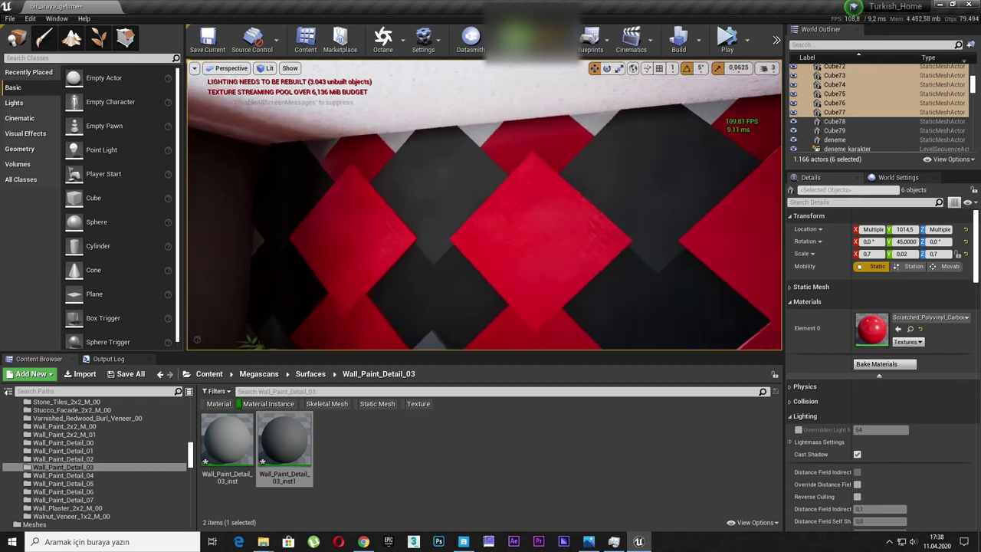
pyautogui.moveTo(365, 250); pyautogui.dragTo(365, 283)
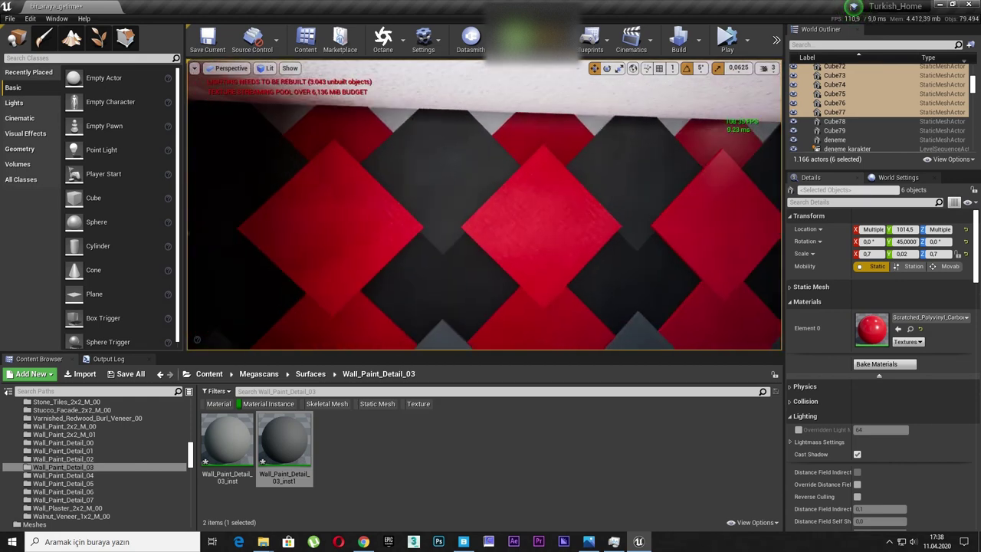
pyautogui.click(360, 243)
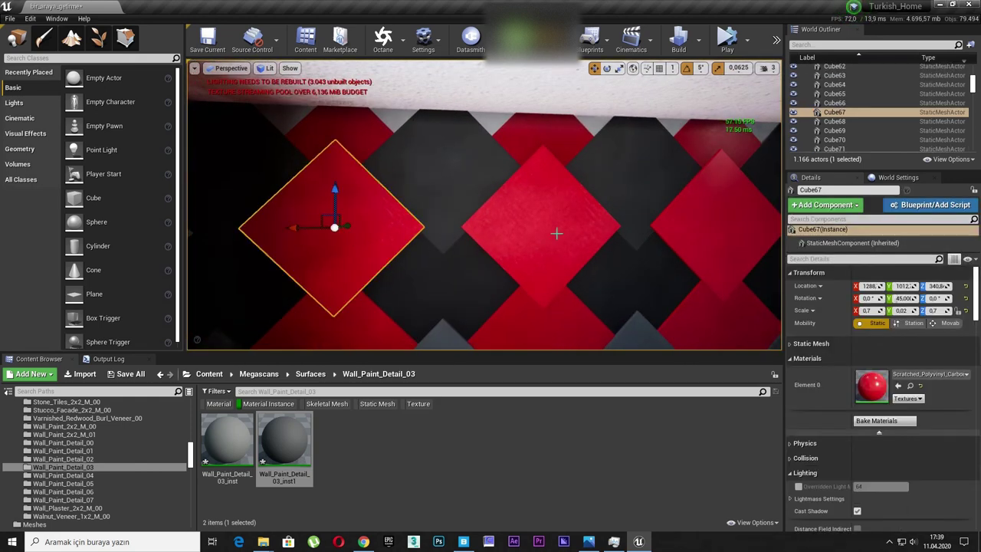
# Step: Add Cube59, Cube51 and another red diamond to the selection, undoing an accidental move
pyautogui.keyDown('ctrl'); pyautogui.click(556, 233); pyautogui.keyUp('ctrl')
pyautogui.keyDown('ctrl'); pyautogui.click(691, 227); pyautogui.keyUp('ctrl')
pyautogui.moveTo(691, 227); pyautogui.dragTo(576, 221, button='middle')
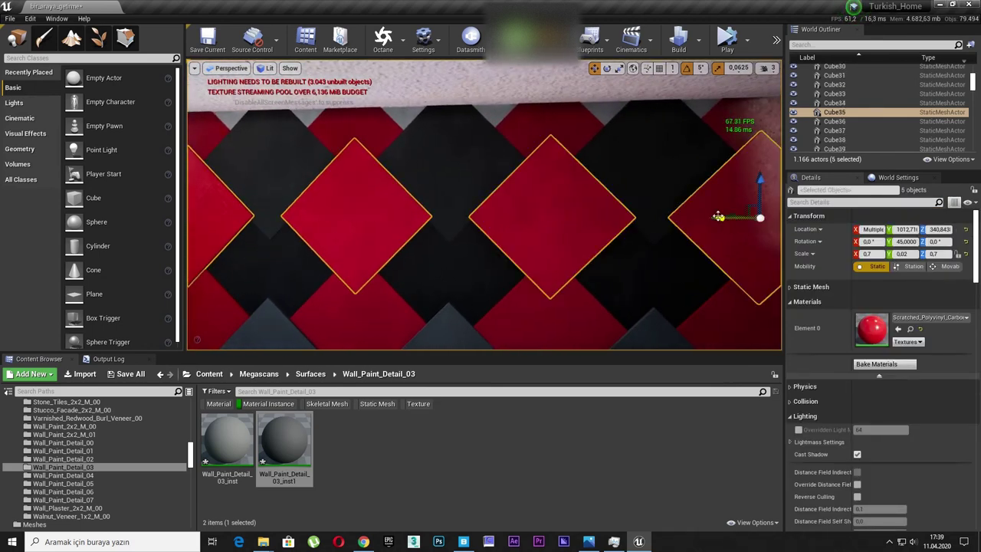
pyautogui.moveTo(718, 217); pyautogui.dragTo(608, 209, button='middle')
pyautogui.keyDown('ctrl'); pyautogui.click(608, 209); pyautogui.keyUp('ctrl')
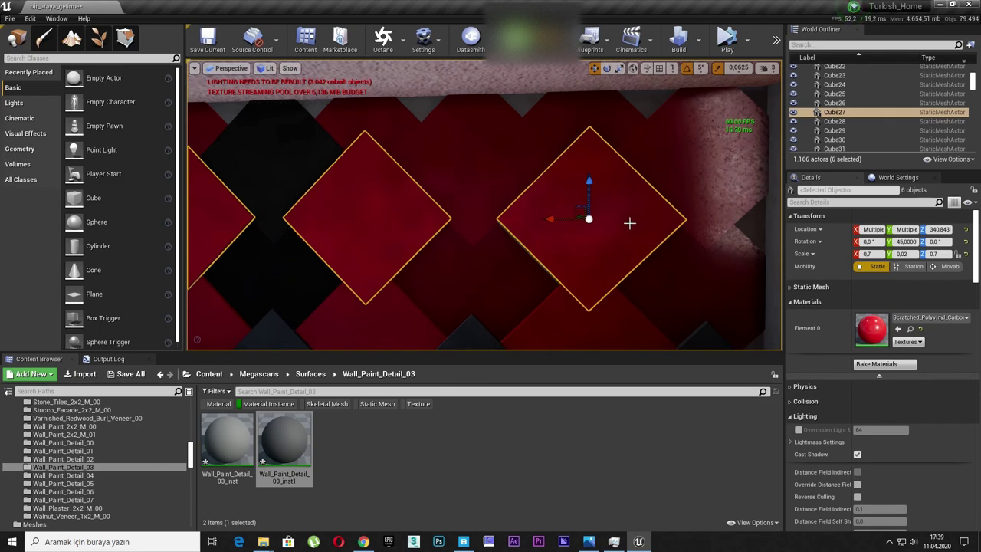
pyautogui.hotkey('ctrl', 'z')
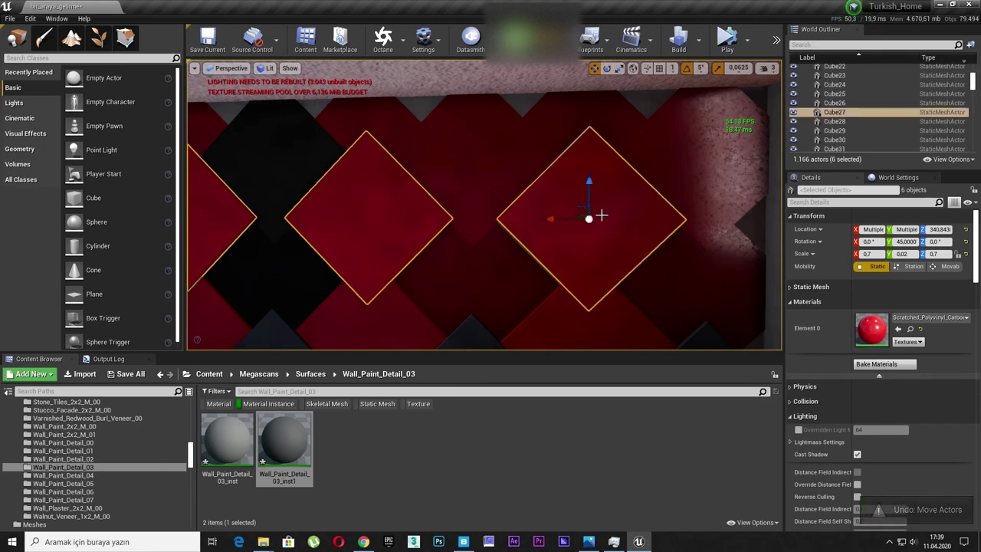
pyautogui.moveTo(503, 224); pyautogui.dragTo(503, 225, button='right')
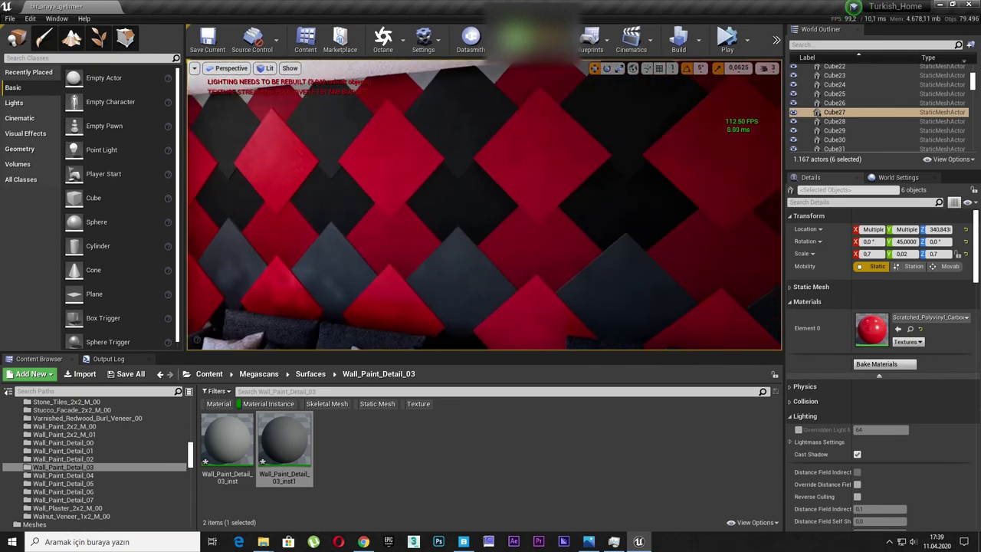
pyautogui.press('F11')
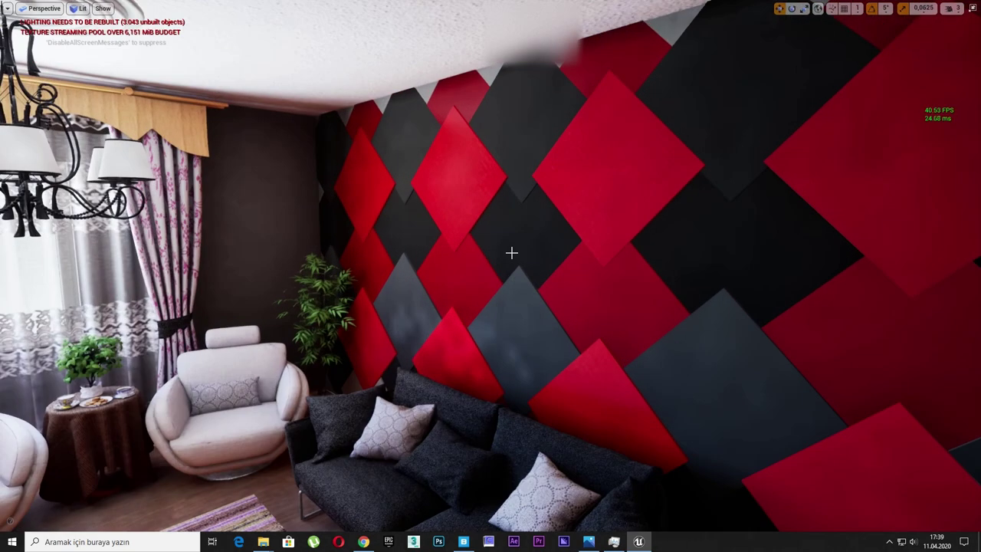
pyautogui.scroll(10, 512, 254)
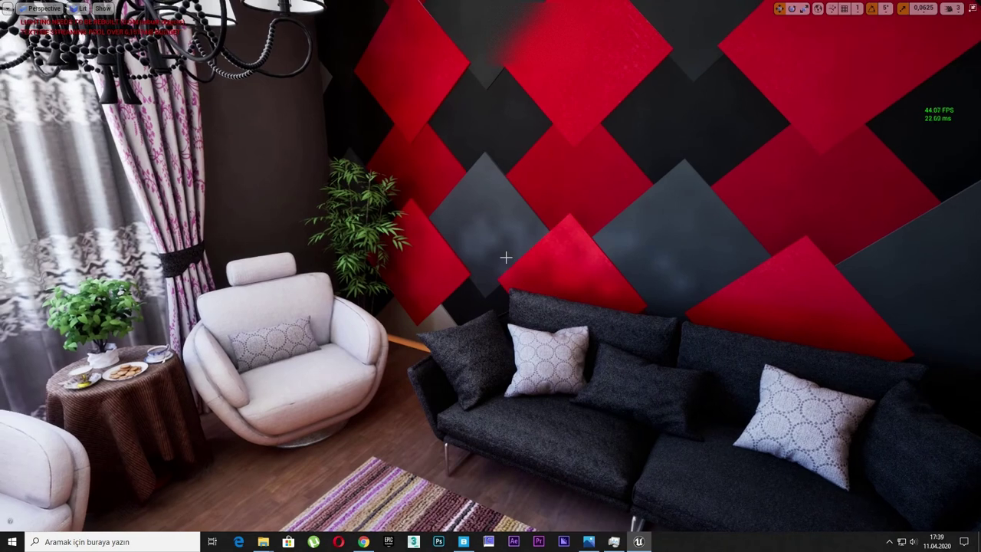
pyautogui.press('F11')
# Step: Apply Wall_Paint_Detail_03_inst1 near the sofa, return to fullscreen, and save bir_araya_getirme.umap
pyautogui.moveTo(302, 441); pyautogui.dragTo(457, 268)
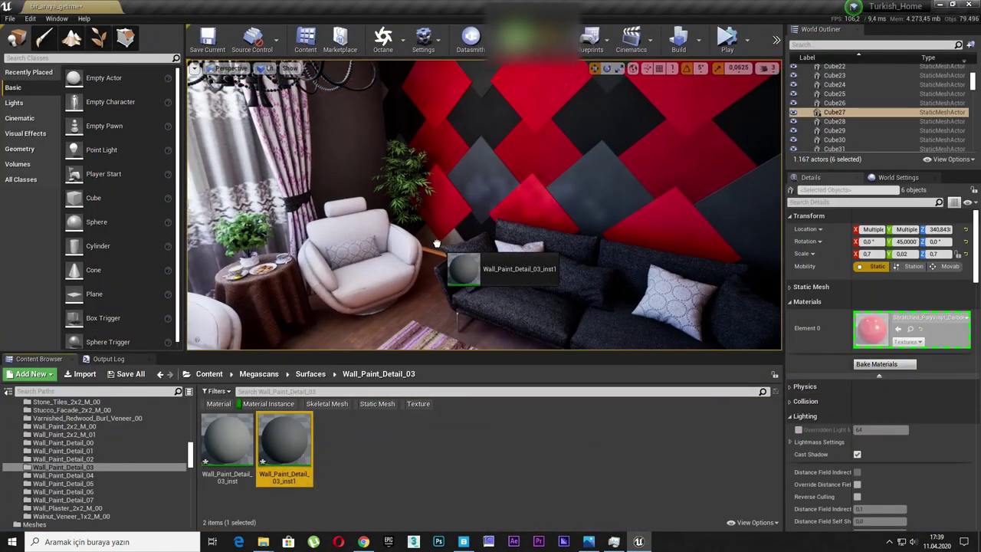
pyautogui.press('F11')
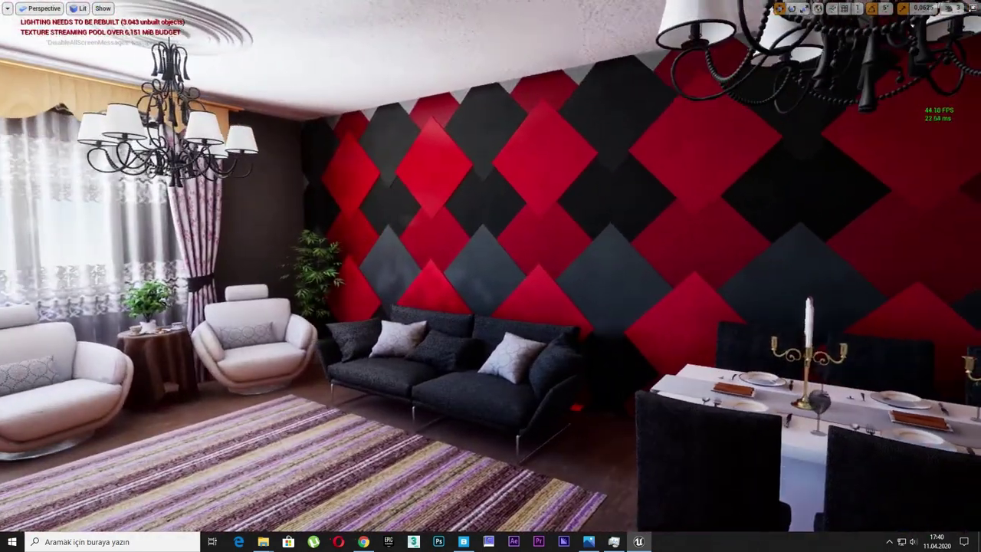
pyautogui.hotkey('ctrl', 's')
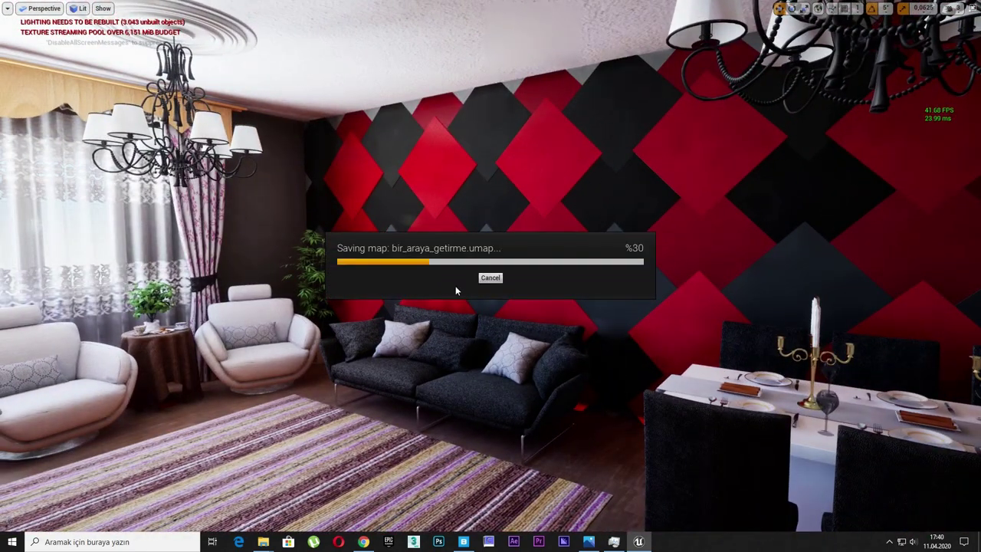